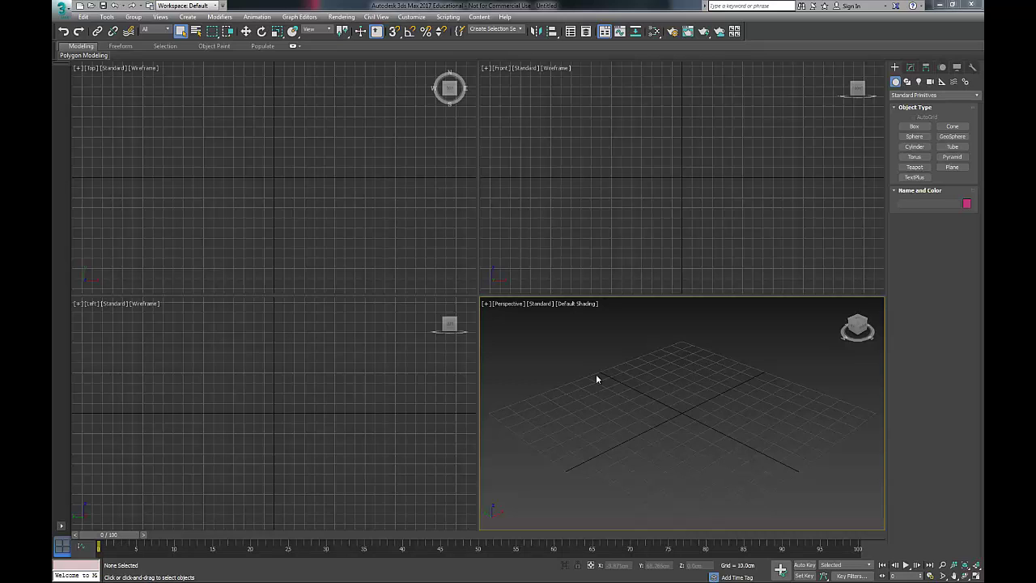
Create a biped about 65 cm tall at the centre of the grid in a maximized perspective view
{"action": "key", "text": "alt+w"}
{"action": "middle_click_drag", "start_coordinate": [596, 379], "coordinate": [559, 352], "text": "alt"}
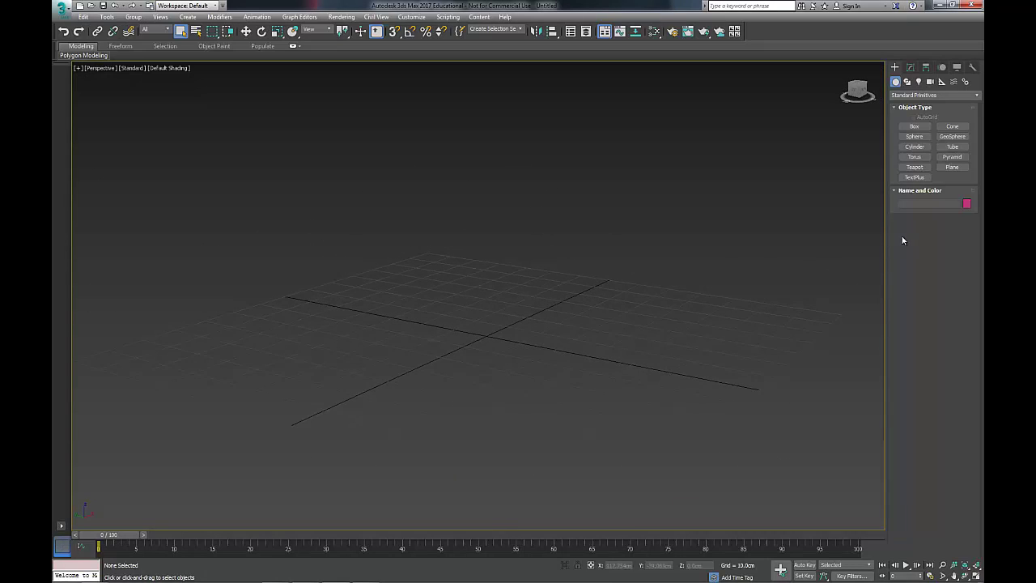
{"action": "left_click", "coordinate": [965, 81]}
{"action": "left_click", "coordinate": [925, 139]}
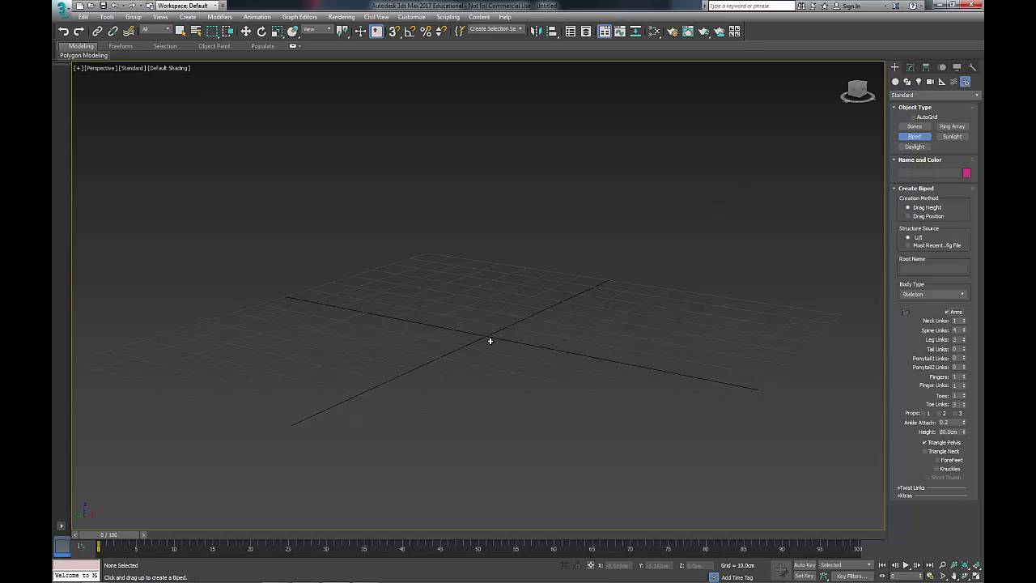
{"action": "left_click_drag", "start_coordinate": [488, 340], "coordinate": [666, 206]}
{"action": "middle_click_drag", "start_coordinate": [666, 206], "coordinate": [777, 243], "text": "alt"}
Set the biped's structure height to 170 cm in Figure mode and exit Figure mode
{"action": "left_click", "coordinate": [910, 68]}
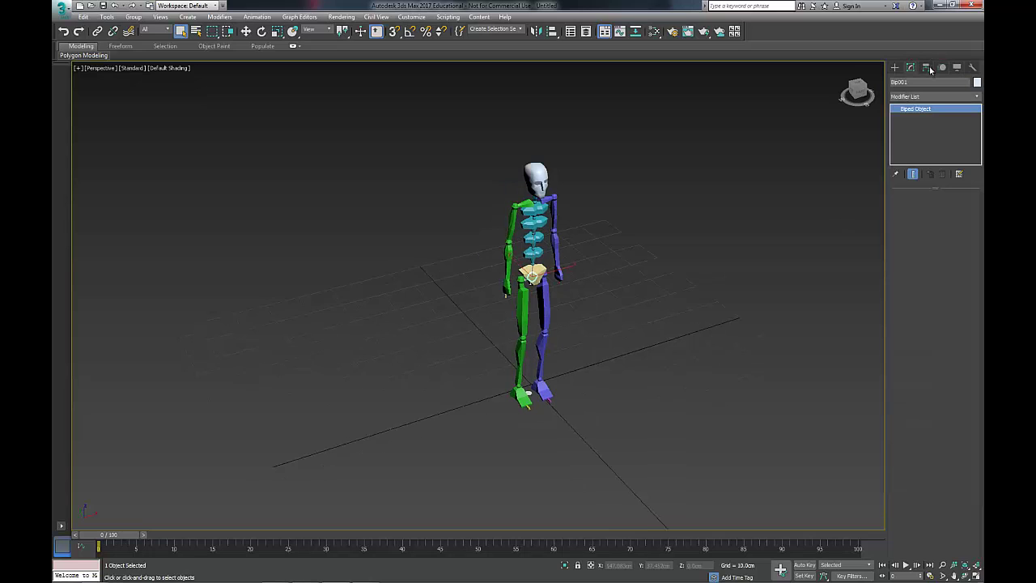
{"action": "left_click", "coordinate": [942, 68]}
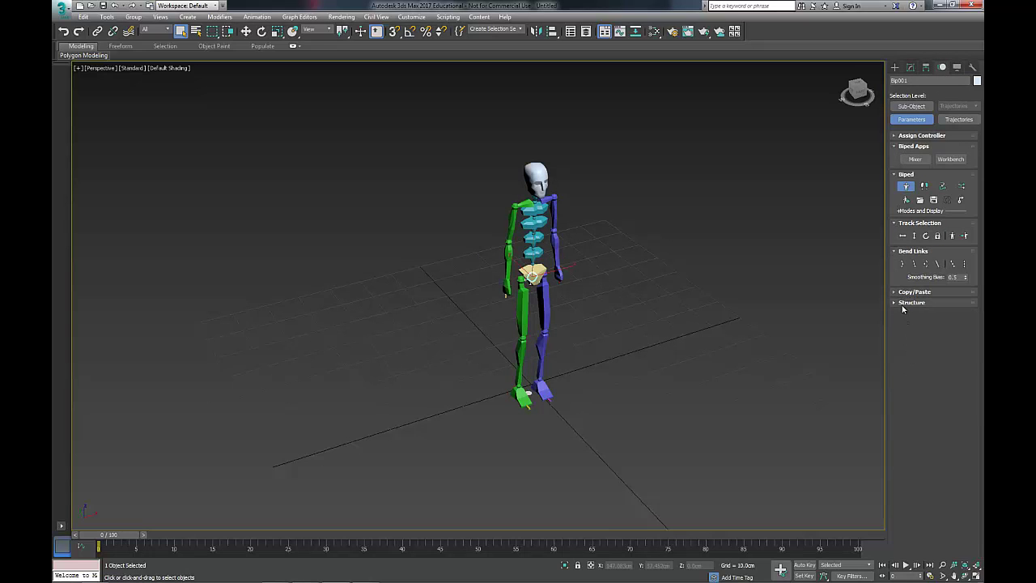
{"action": "left_click", "coordinate": [902, 305]}
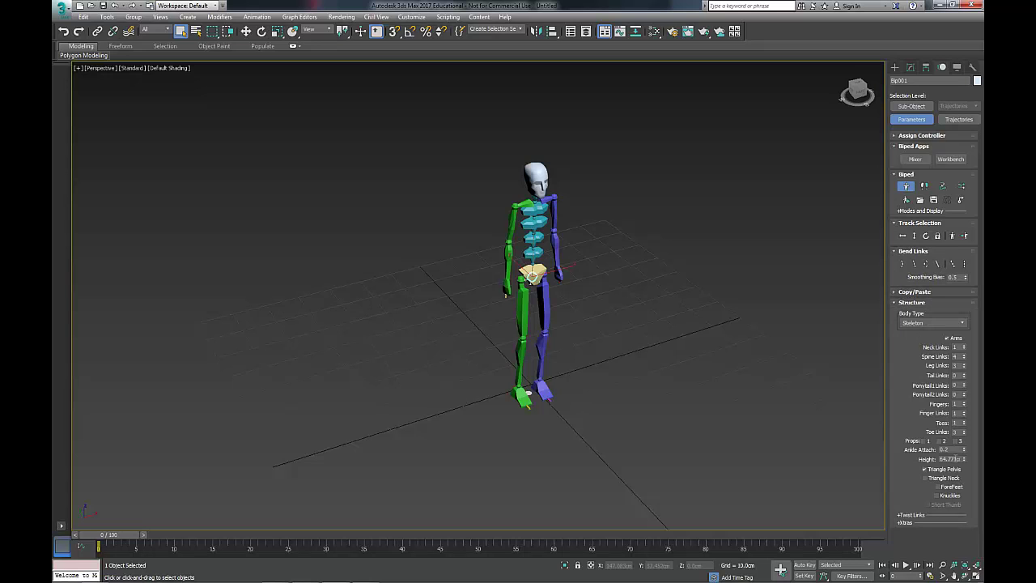
{"action": "double_click", "coordinate": [951, 459]}
{"action": "type", "text": "170"}
{"action": "key", "text": "Return"}
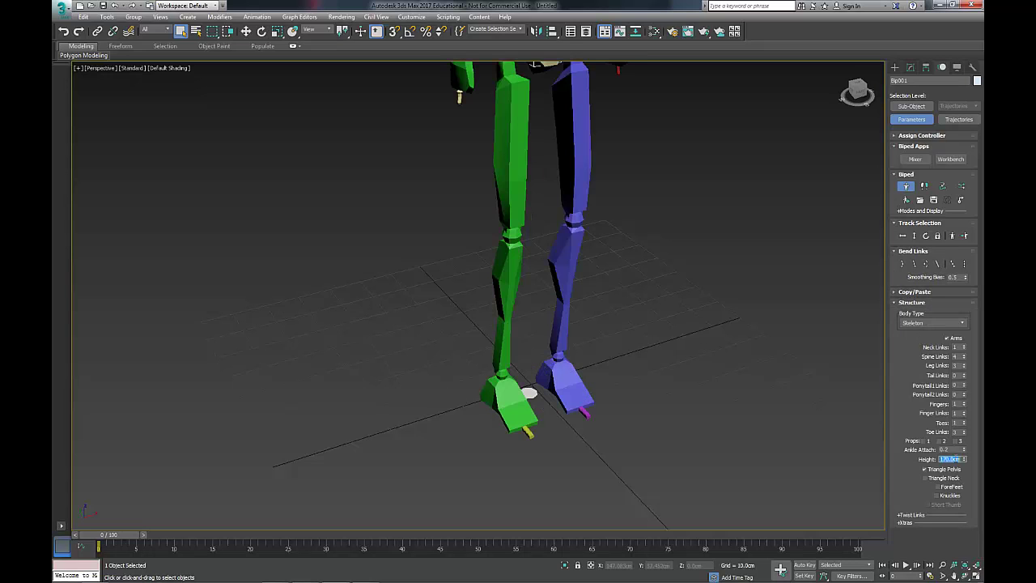
{"action": "middle_click_drag", "start_coordinate": [701, 378], "coordinate": [518, 408], "text": "alt"}
{"action": "scroll", "coordinate": [527, 422], "scroll_direction": "down", "scroll_amount": 5}
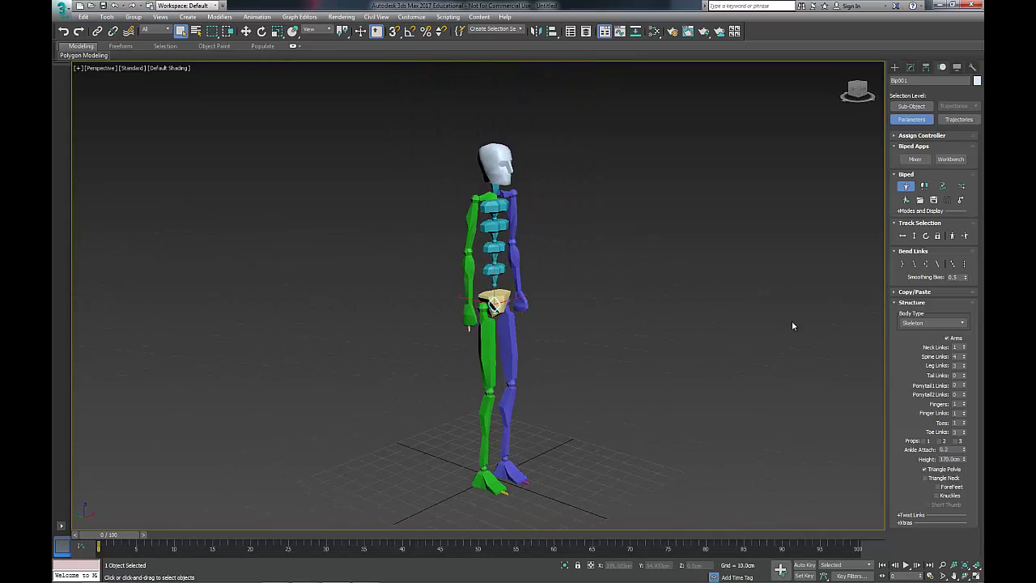
{"action": "left_click", "coordinate": [904, 188]}
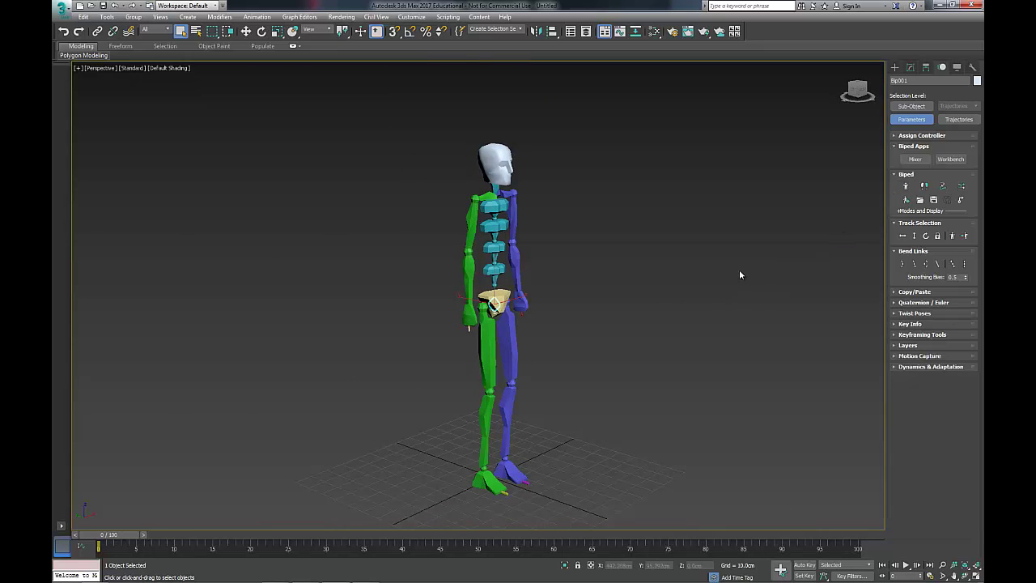
In a shaded front view, rotate the biped's left upper arm up until the arm is horizontal
{"action": "middle_click_drag", "start_coordinate": [551, 367], "coordinate": [529, 337], "text": "alt"}
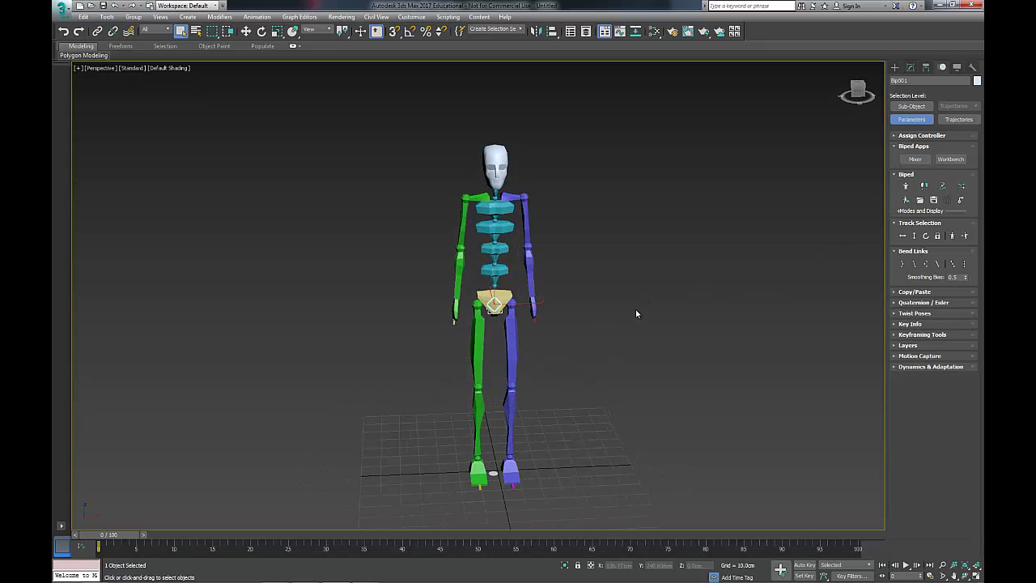
{"action": "key", "text": "f"}
{"action": "middle_click_drag", "start_coordinate": [532, 275], "coordinate": [559, 326]}
{"action": "scroll", "coordinate": [515, 273], "scroll_direction": "up", "scroll_amount": 5}
{"action": "key", "text": "F3"}
{"action": "scroll", "coordinate": [555, 254], "scroll_direction": "up", "scroll_amount": 2}
{"action": "left_click", "coordinate": [555, 254]}
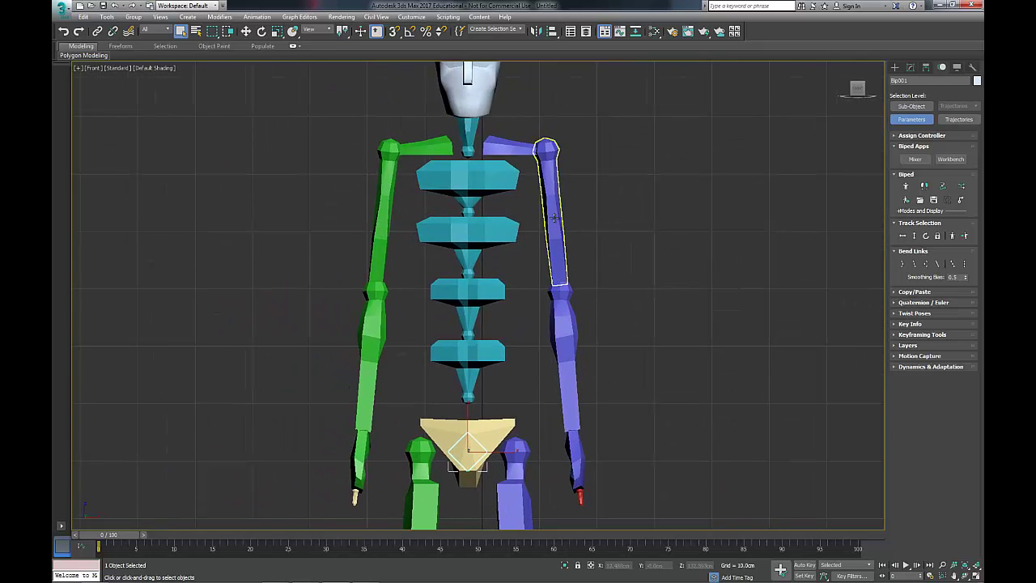
{"action": "key", "text": "e"}
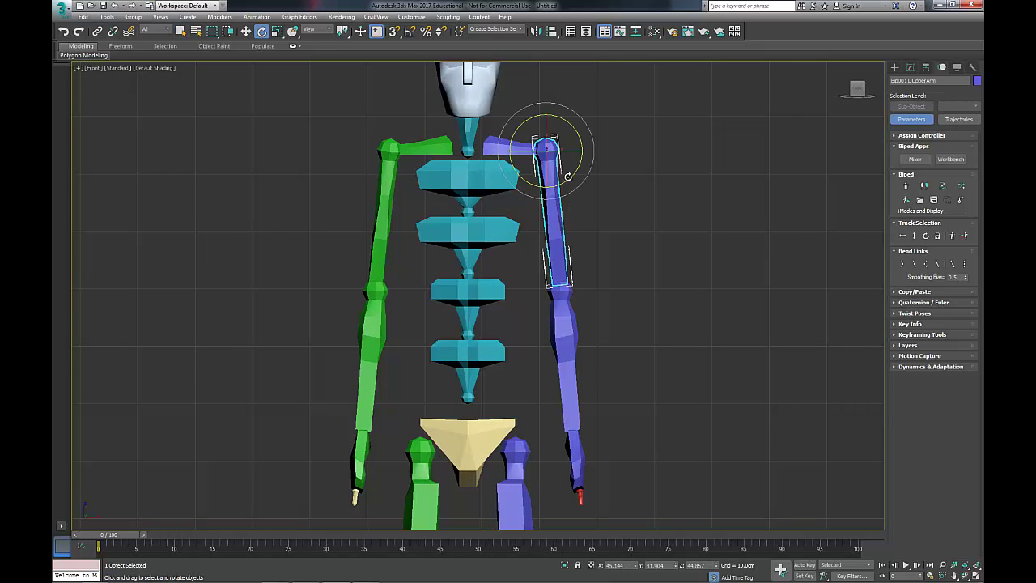
{"action": "left_click_drag", "start_coordinate": [570, 177], "coordinate": [641, 134]}
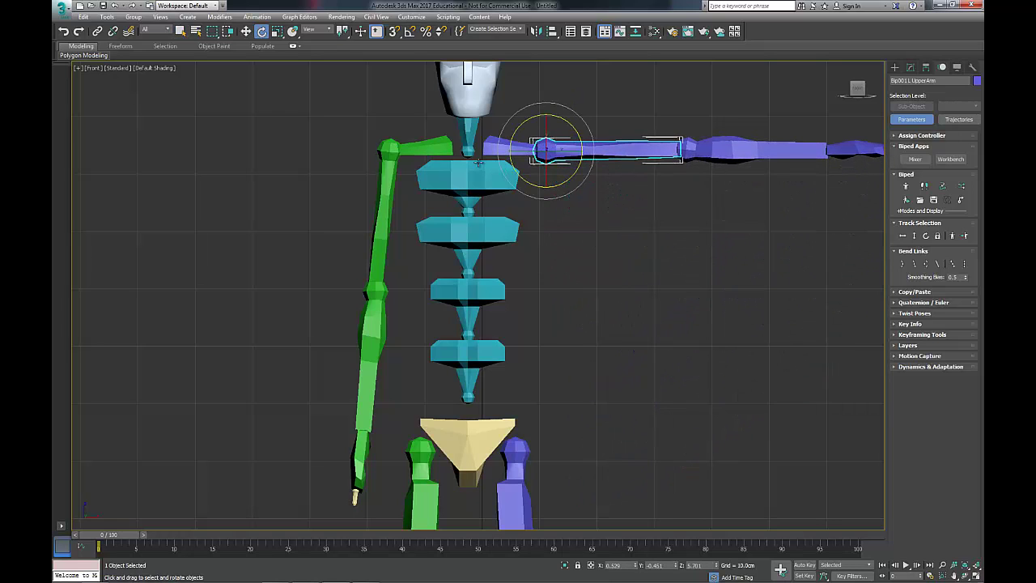
Rotate the biped's right upper arm up to horizontal to complete the T-pose, return to perspective view and clear the selection
{"action": "left_click", "coordinate": [391, 152]}
{"action": "left_click_drag", "start_coordinate": [420, 137], "coordinate": [448, 215]}
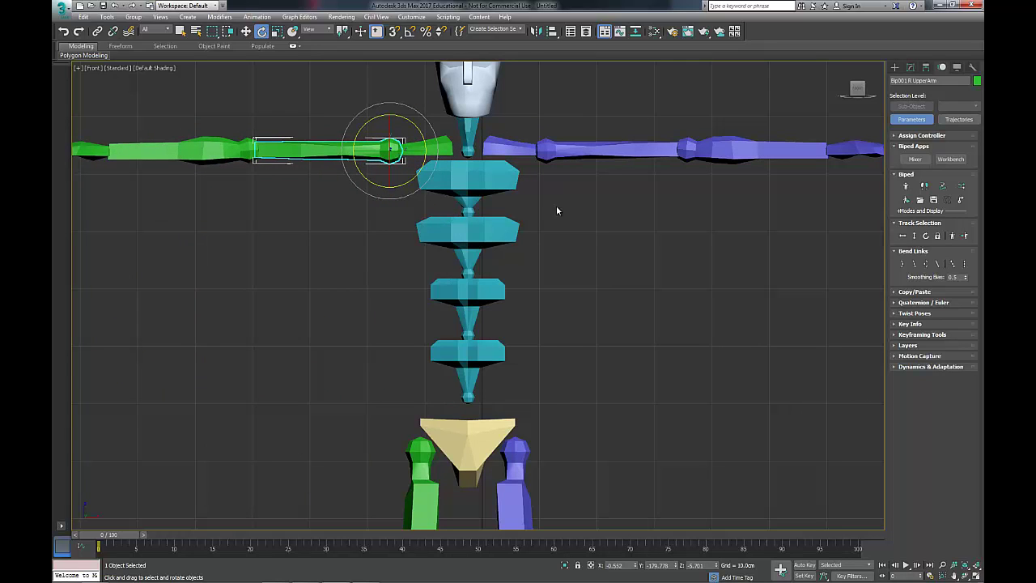
{"action": "key", "text": "p"}
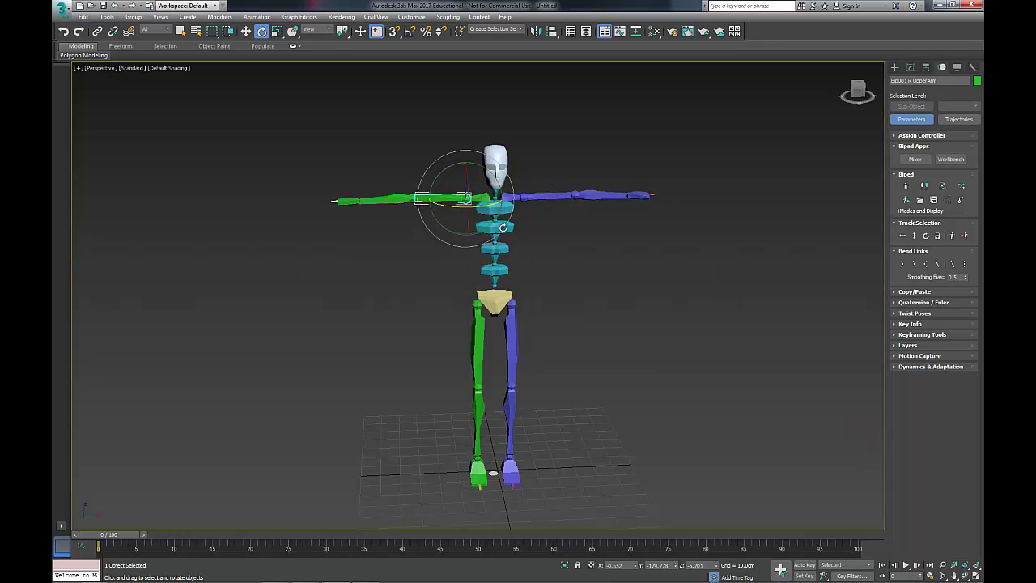
{"action": "mouse_move", "coordinate": [531, 262]}
{"action": "middle_mouse_down", "text": "alt"}
{"action": "mouse_move", "coordinate": [526, 249]}
{"action": "mouse_move", "coordinate": [537, 251]}
{"action": "middle_mouse_up", "text": "alt"}
{"action": "left_click", "coordinate": [537, 251]}
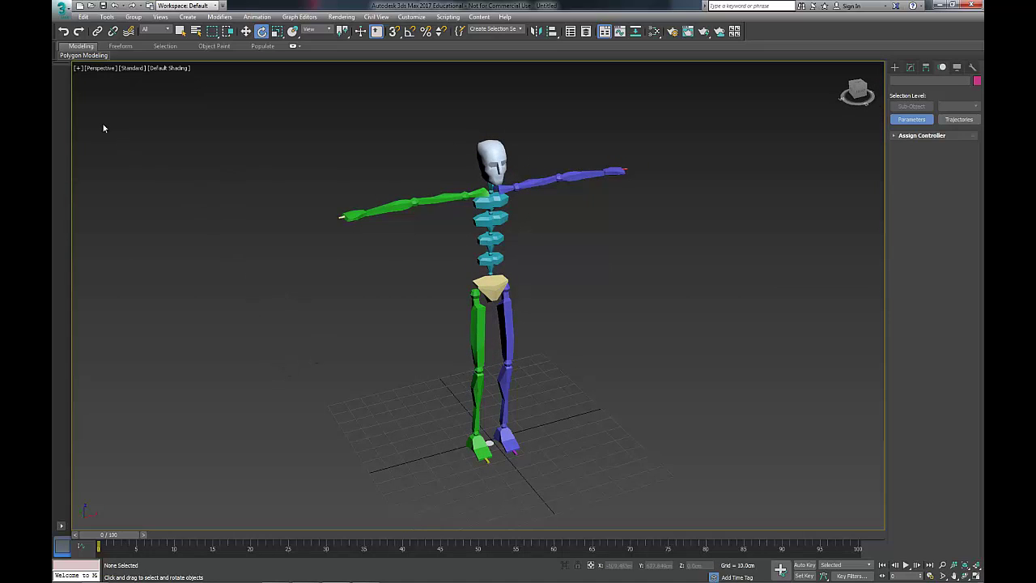
Export the scene as an FBX file named biped Max in the c3d to bip folder, using the Autodesk Media & Entertainment preset
{"action": "left_click", "coordinate": [61, 9]}
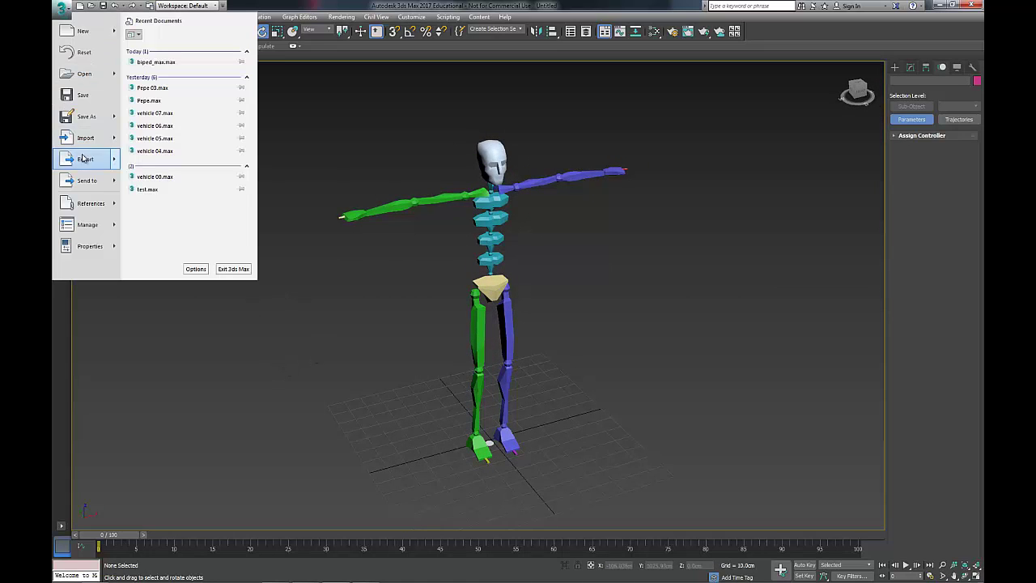
{"action": "left_click", "coordinate": [84, 157]}
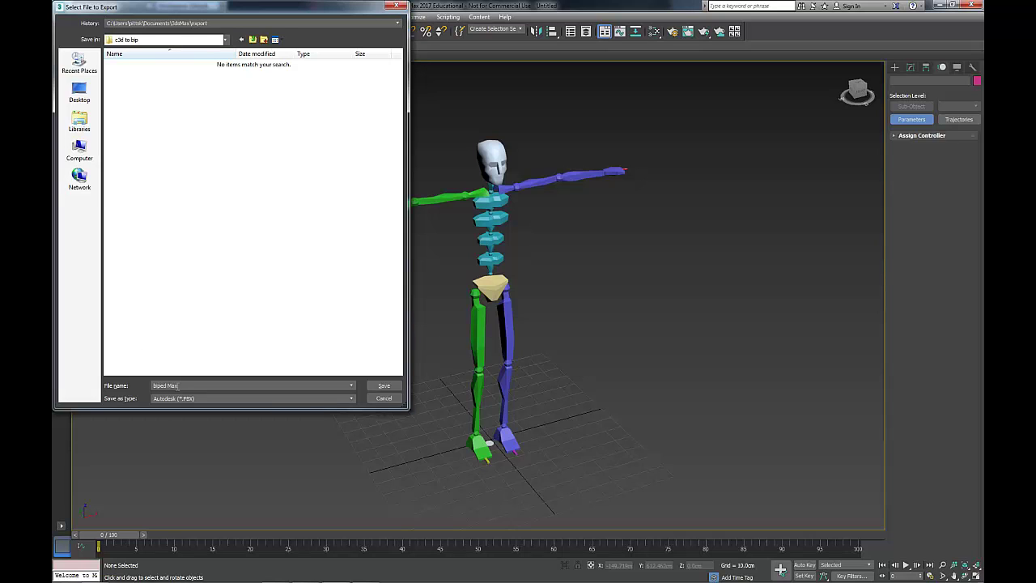
{"action": "key", "text": "Return"}
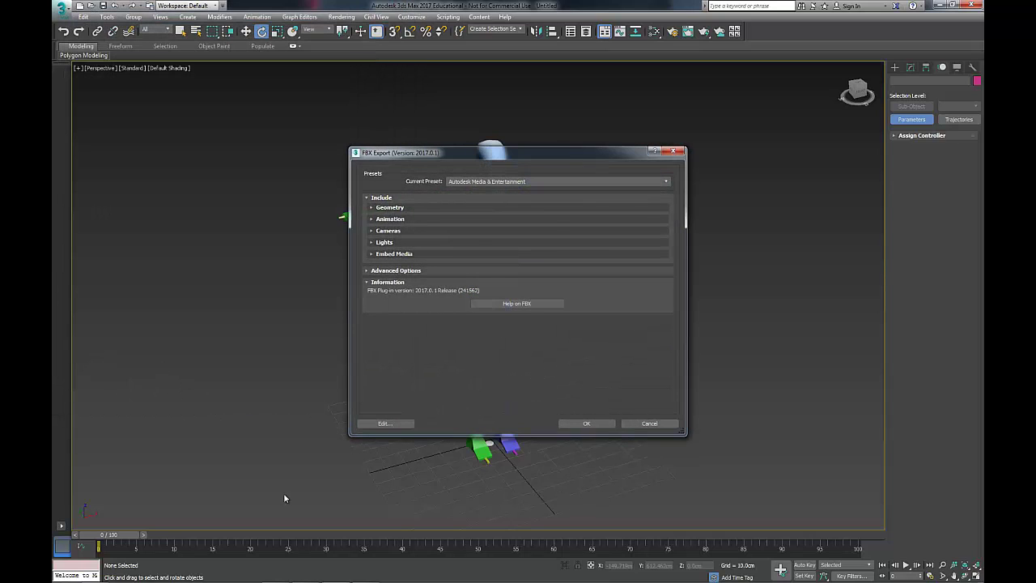
{"action": "left_click", "coordinate": [586, 424]}
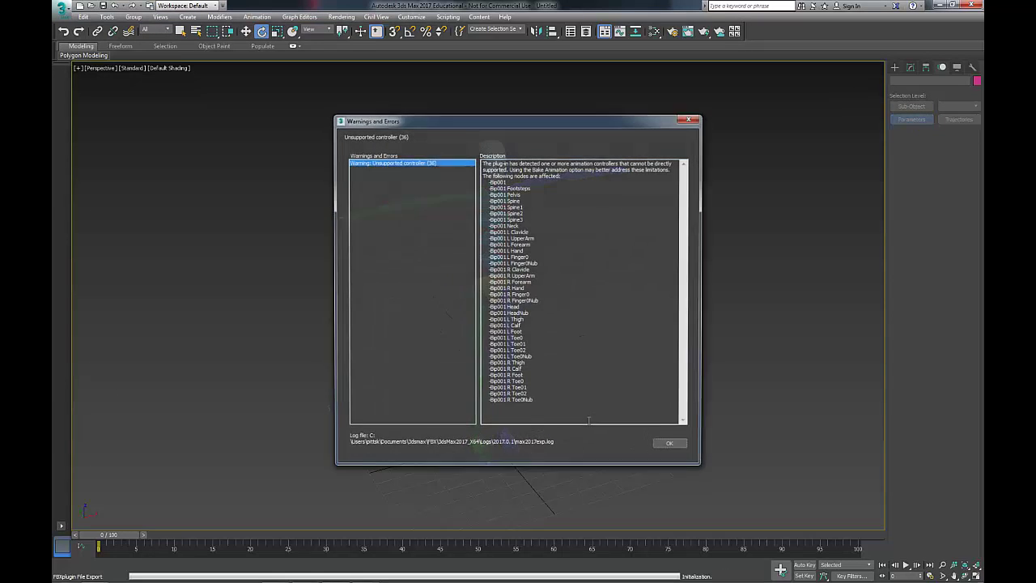
{"action": "left_click", "coordinate": [672, 446]}
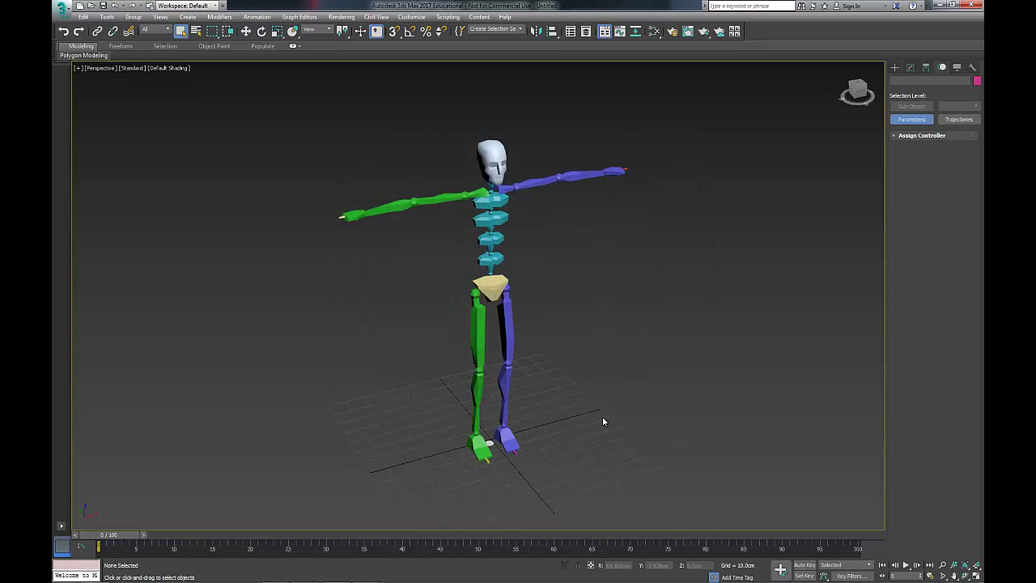
Switch to MotionBuilder and open the biped Max FBX file from the c3d to bip folder with the default open options
{"action": "key", "text": "alt+Tab"}
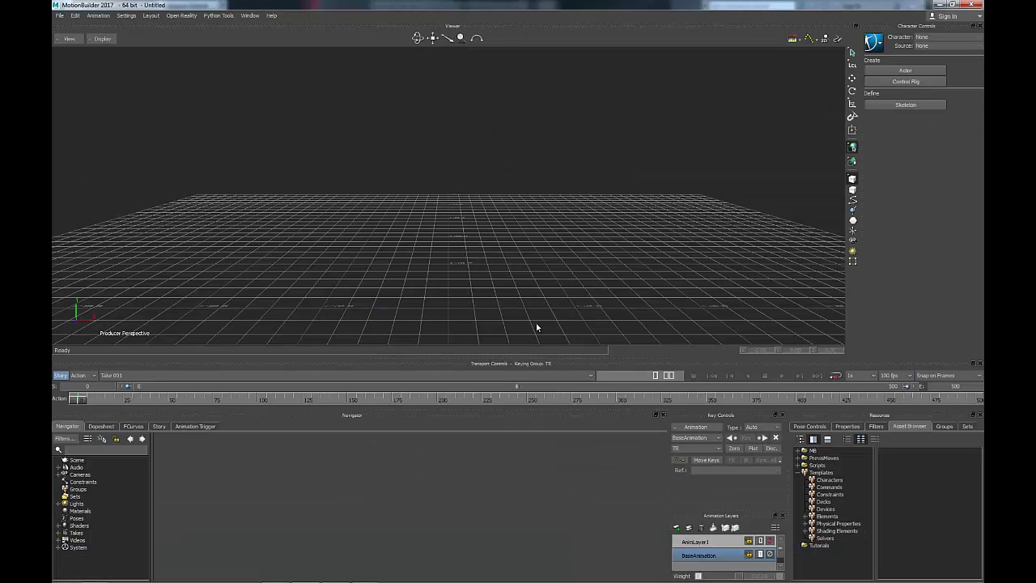
{"action": "left_click", "coordinate": [59, 16]}
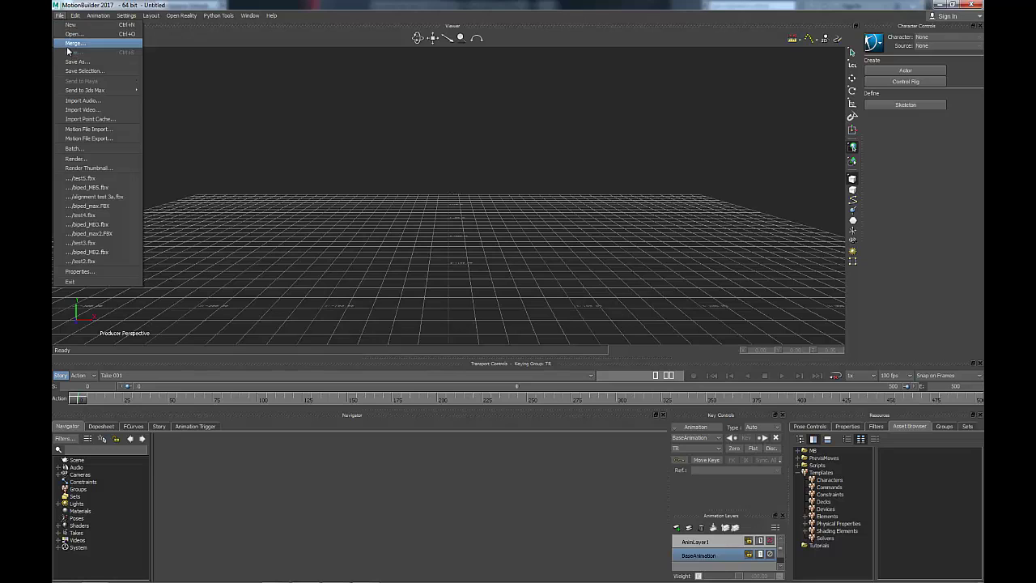
{"action": "left_click", "coordinate": [71, 34]}
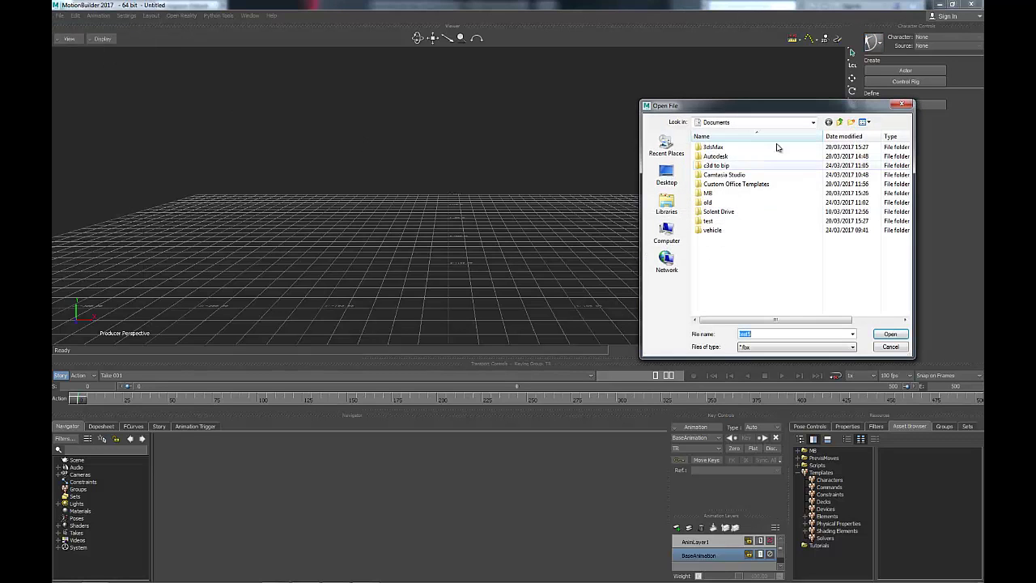
{"action": "double_click", "coordinate": [716, 165]}
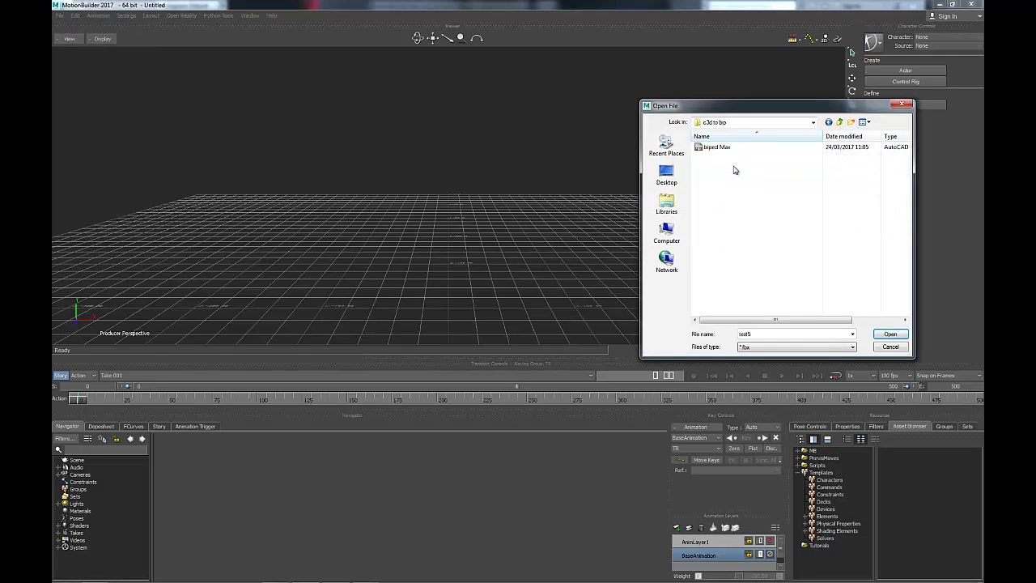
{"action": "left_click", "coordinate": [717, 147]}
{"action": "left_click", "coordinate": [891, 334]}
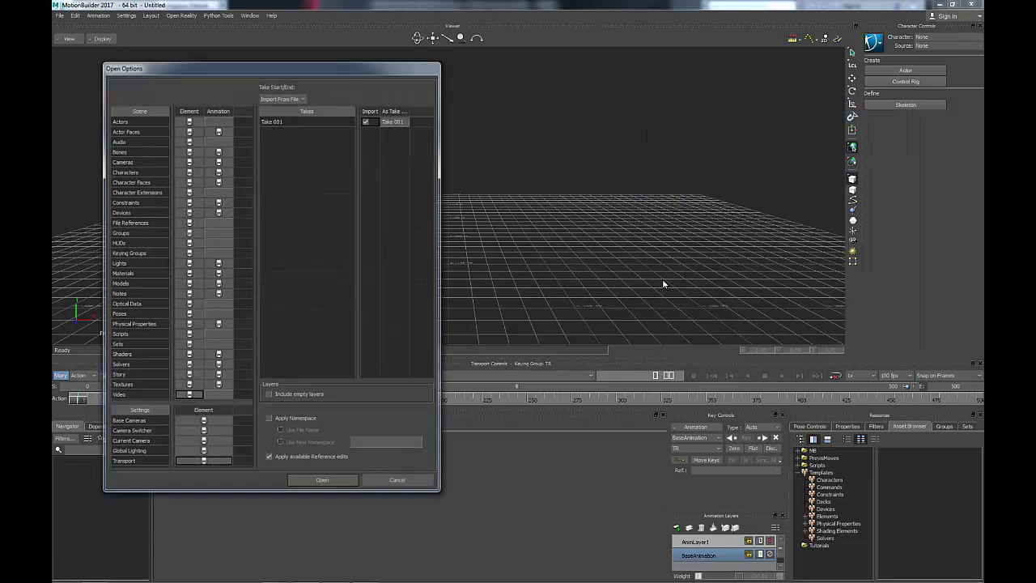
{"action": "left_click", "coordinate": [322, 482]}
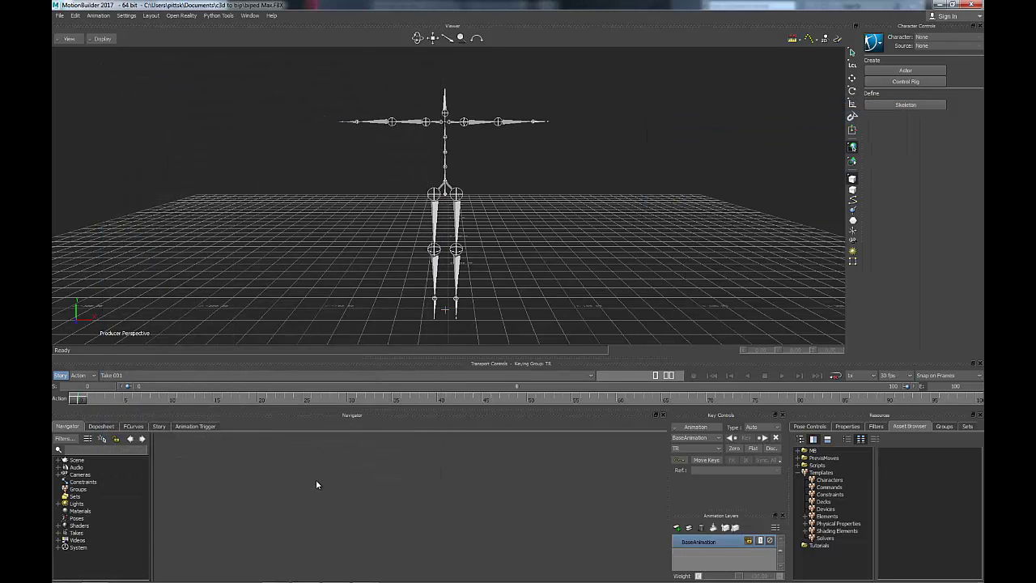
Set the mouse and keyboard interaction mode to 3ds Max for MotionBuilder only
{"action": "left_click_drag", "start_coordinate": [507, 225], "coordinate": [451, 240], "text": "ctrl+shift"}
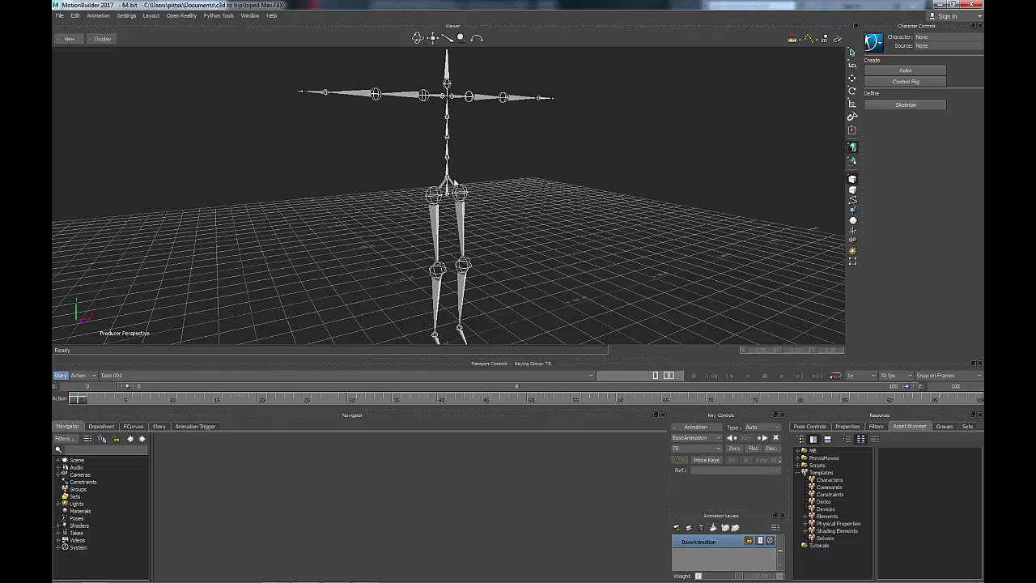
{"action": "left_click", "coordinate": [128, 16]}
{"action": "left_click", "coordinate": [148, 35]}
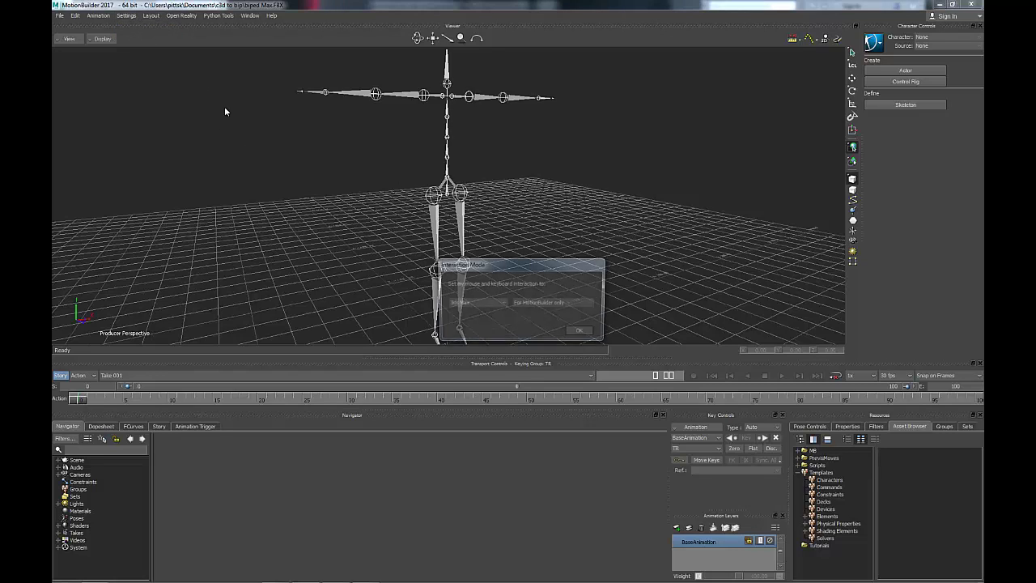
{"action": "left_click", "coordinate": [498, 304]}
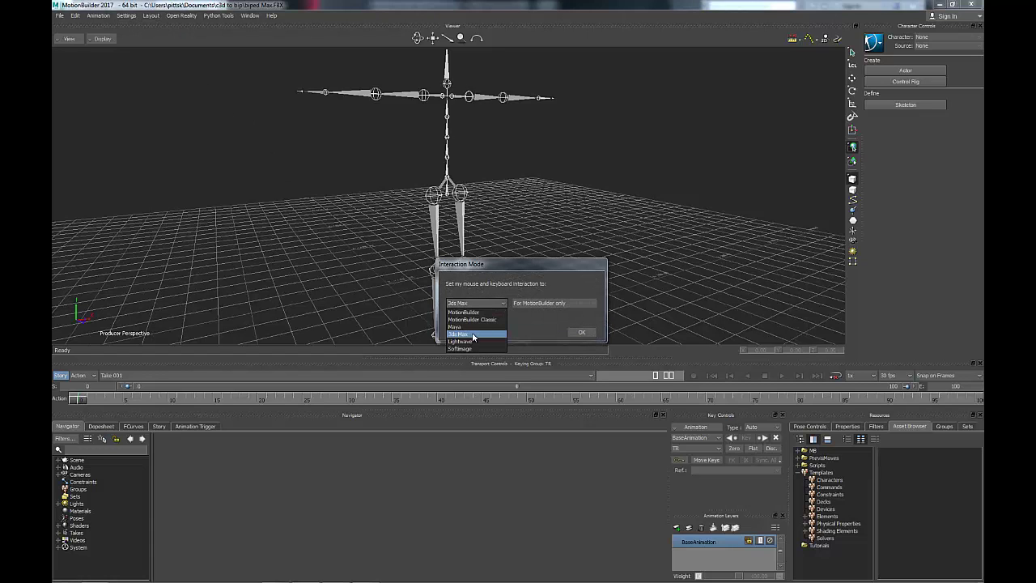
{"action": "left_click", "coordinate": [465, 338]}
{"action": "left_click", "coordinate": [580, 333]}
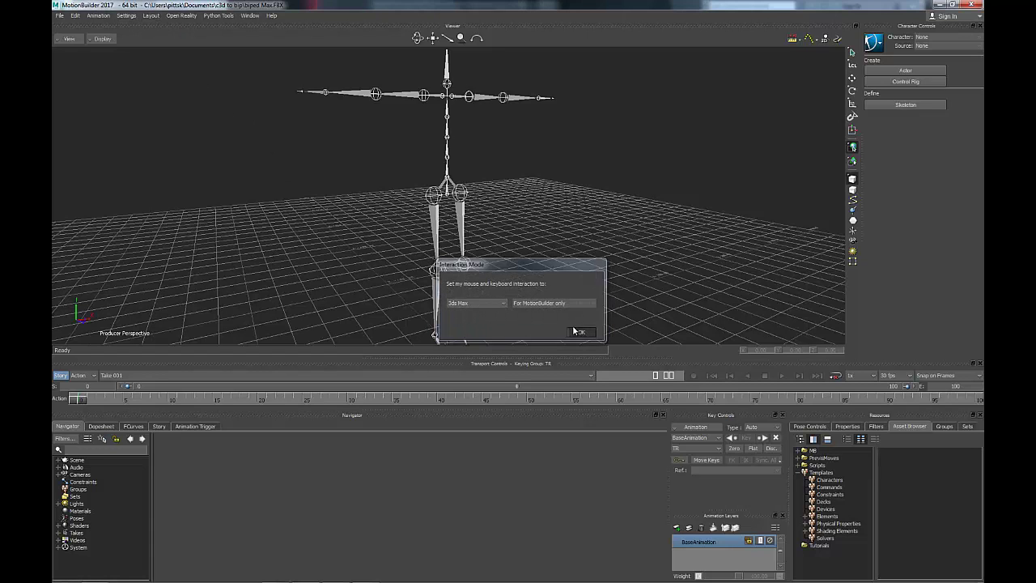
Add a Character template asset to the scene and expand the Characters branch in the Navigator
{"action": "mouse_move", "coordinate": [455, 216]}
{"action": "middle_mouse_down"}
{"action": "mouse_move", "coordinate": [482, 205]}
{"action": "mouse_move", "coordinate": [452, 215]}
{"action": "middle_mouse_up"}
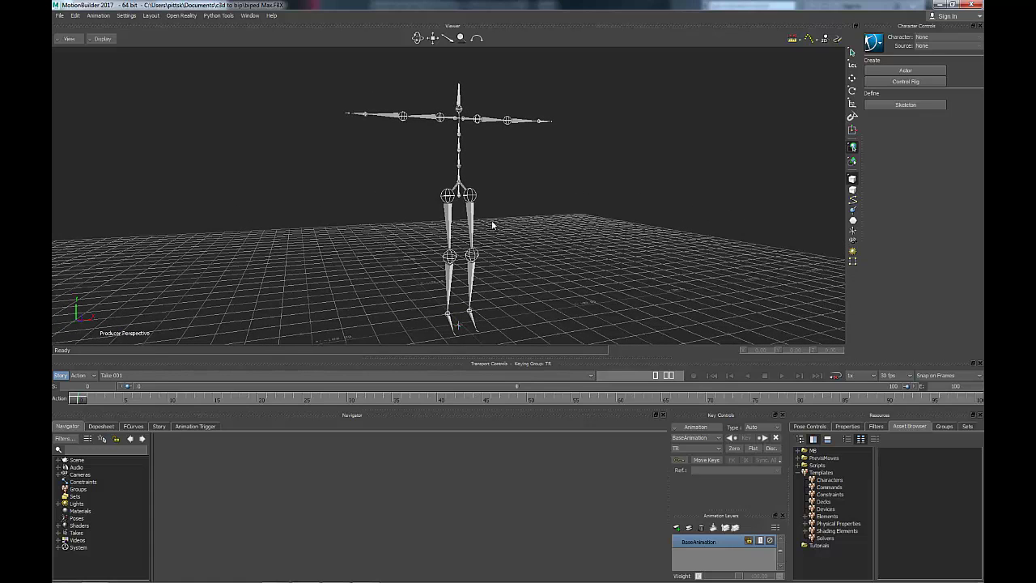
{"action": "middle_click_drag", "start_coordinate": [567, 225], "coordinate": [522, 205], "text": "alt"}
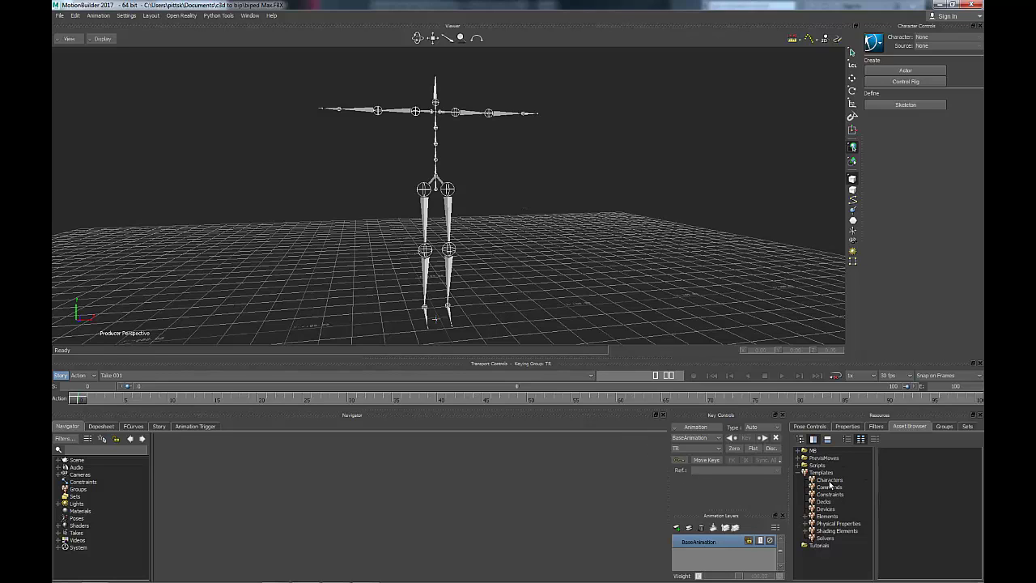
{"action": "left_click", "coordinate": [830, 482]}
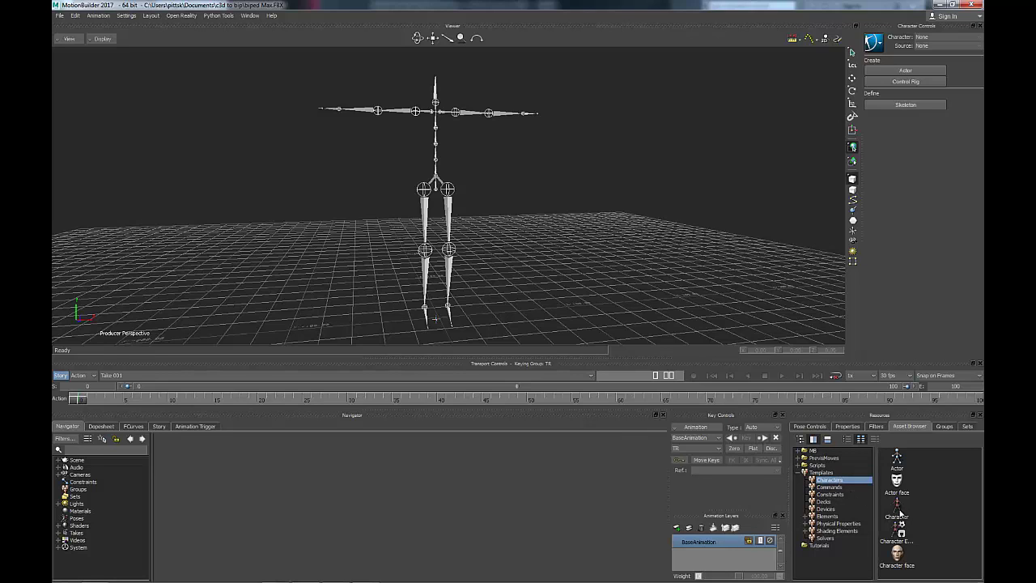
{"action": "left_click_drag", "start_coordinate": [897, 515], "coordinate": [667, 224]}
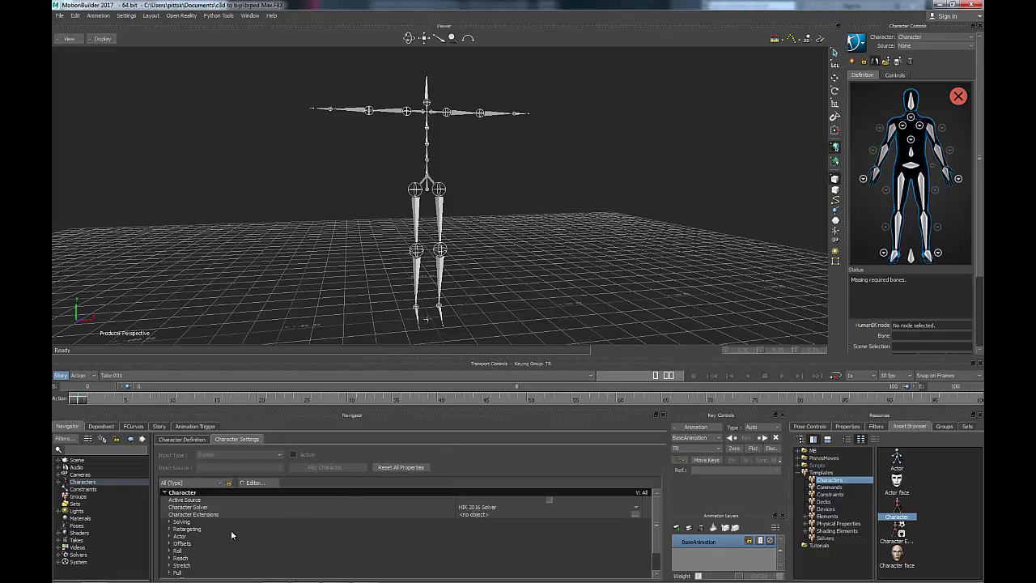
{"action": "left_click", "coordinate": [58, 483]}
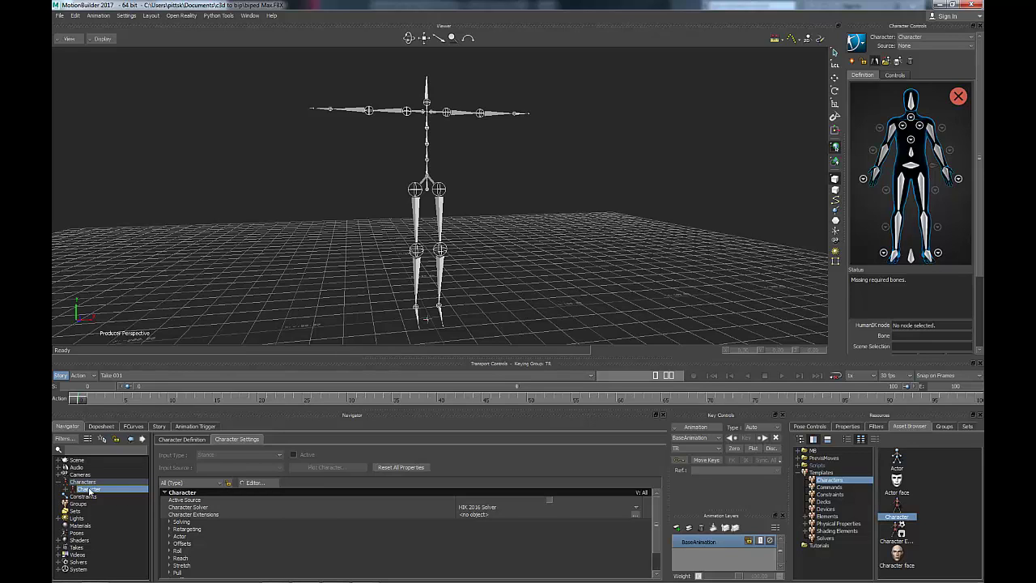
Show the Character Definition mapping list for the new Character and expand its Base (required) group
{"action": "double_click", "coordinate": [89, 490]}
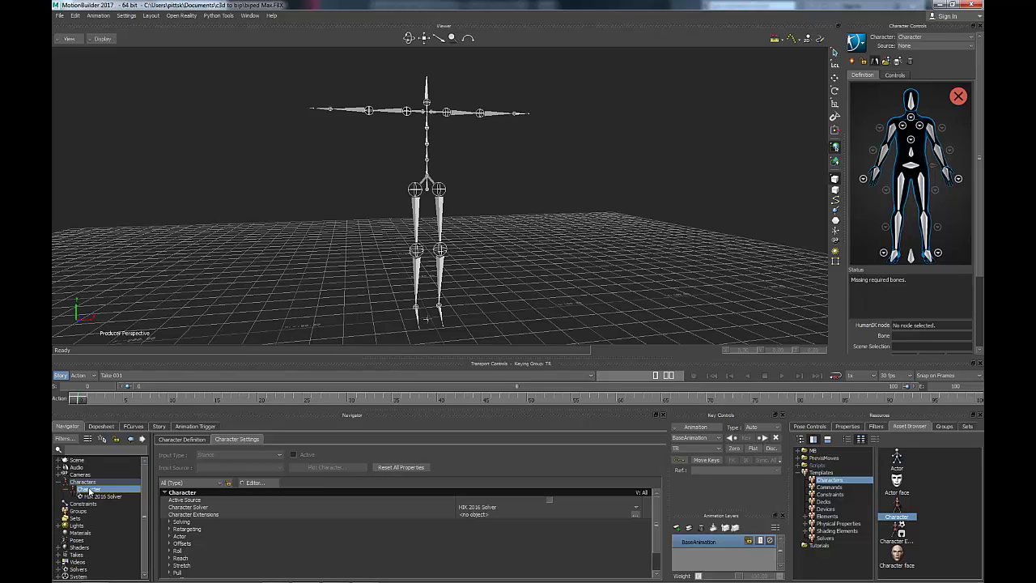
{"action": "left_click", "coordinate": [183, 440]}
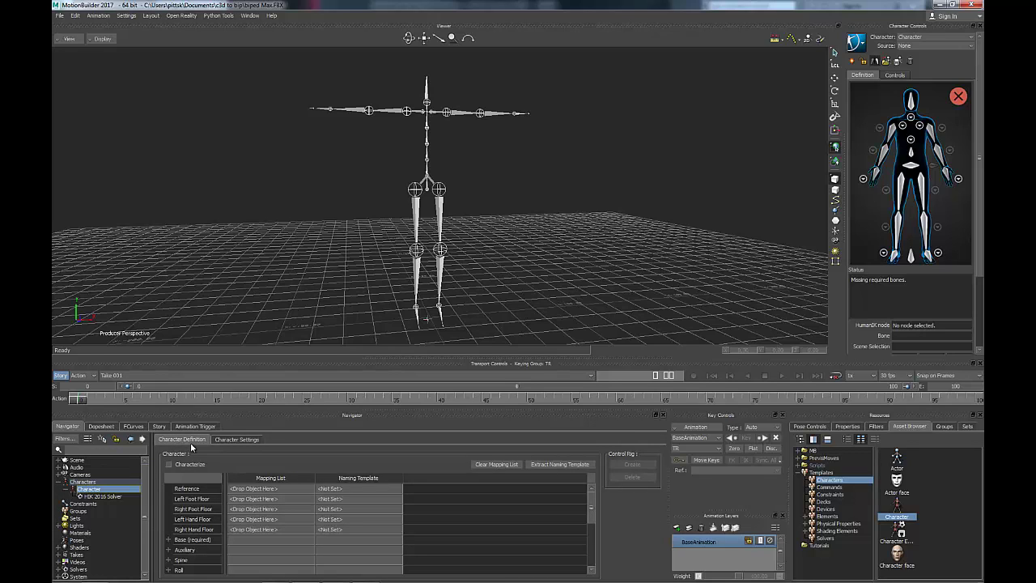
{"action": "left_click", "coordinate": [169, 540]}
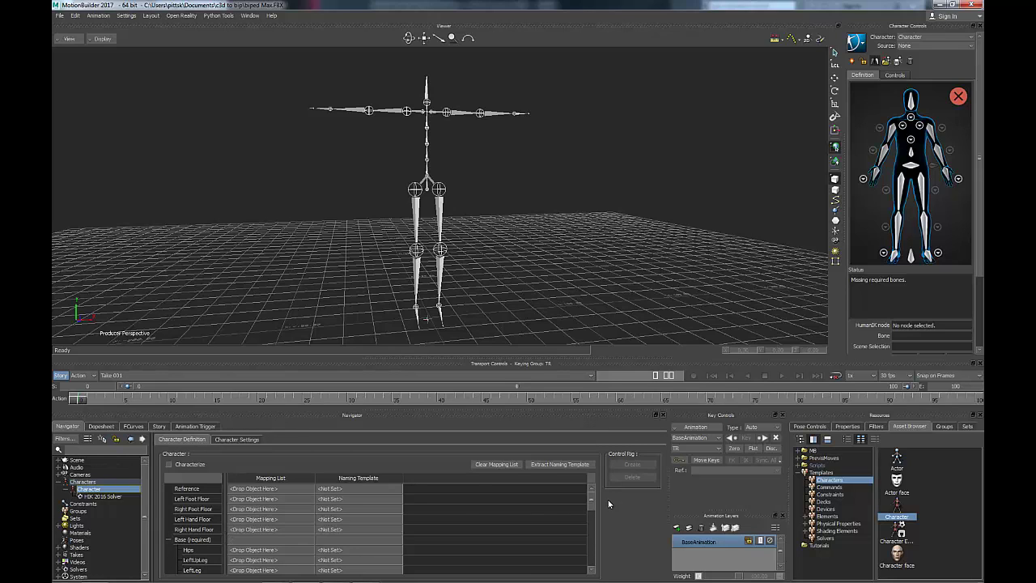
{"action": "mouse_move", "coordinate": [591, 503]}
{"action": "left_mouse_down"}
{"action": "mouse_move", "coordinate": [584, 532]}
{"action": "mouse_move", "coordinate": [587, 510]}
{"action": "left_mouse_up"}
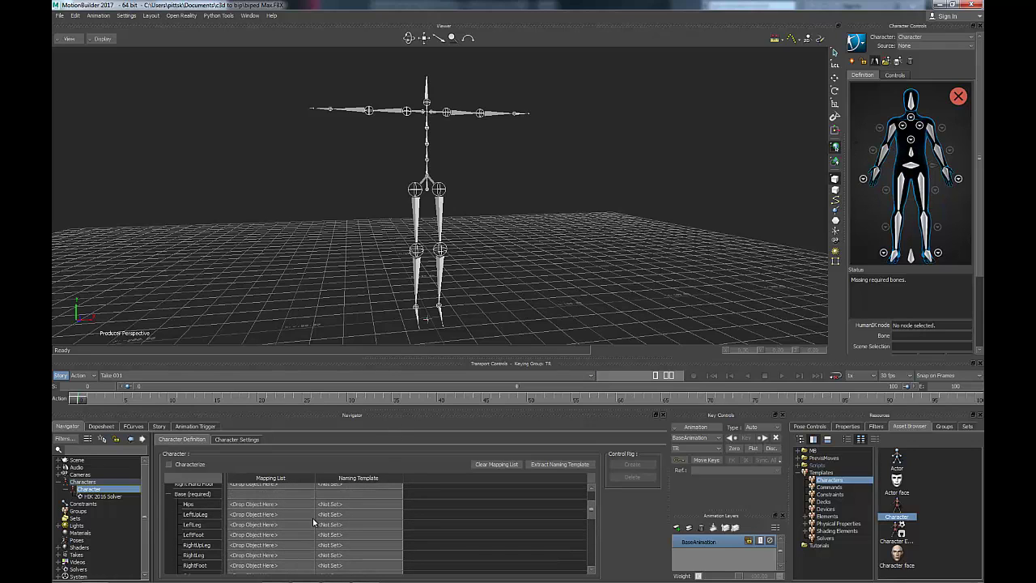
Expand all branches of Bip001 in a widened scene tree and map Bip001 to the character's Hips slot
{"action": "left_click", "coordinate": [60, 460]}
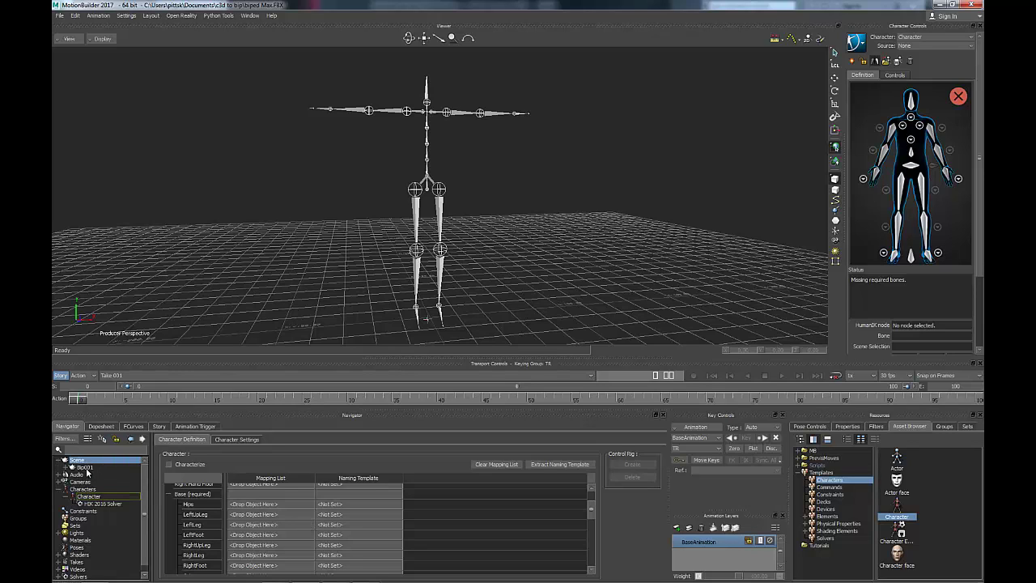
{"action": "left_click", "coordinate": [85, 467]}
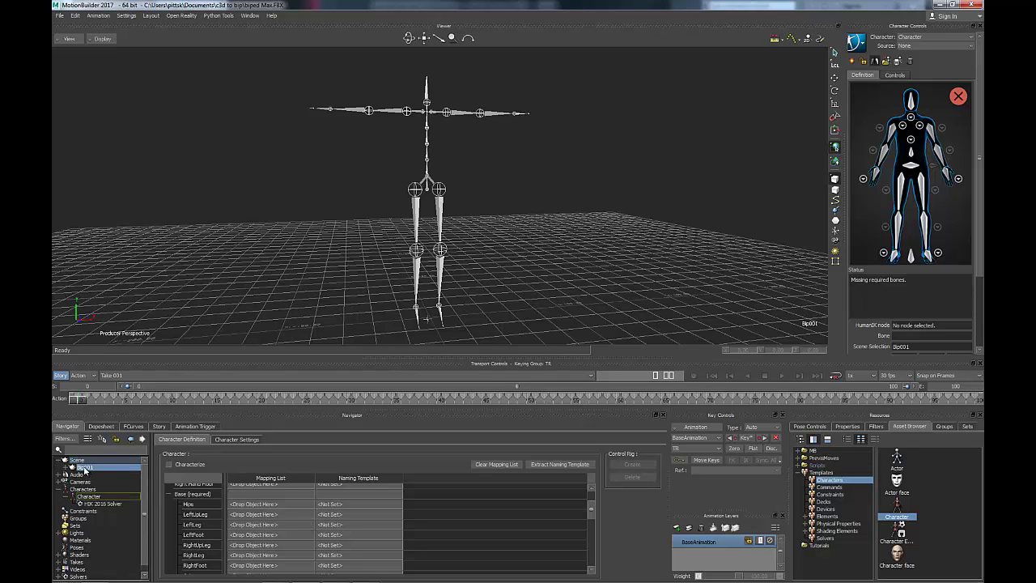
{"action": "right_click", "coordinate": [84, 469]}
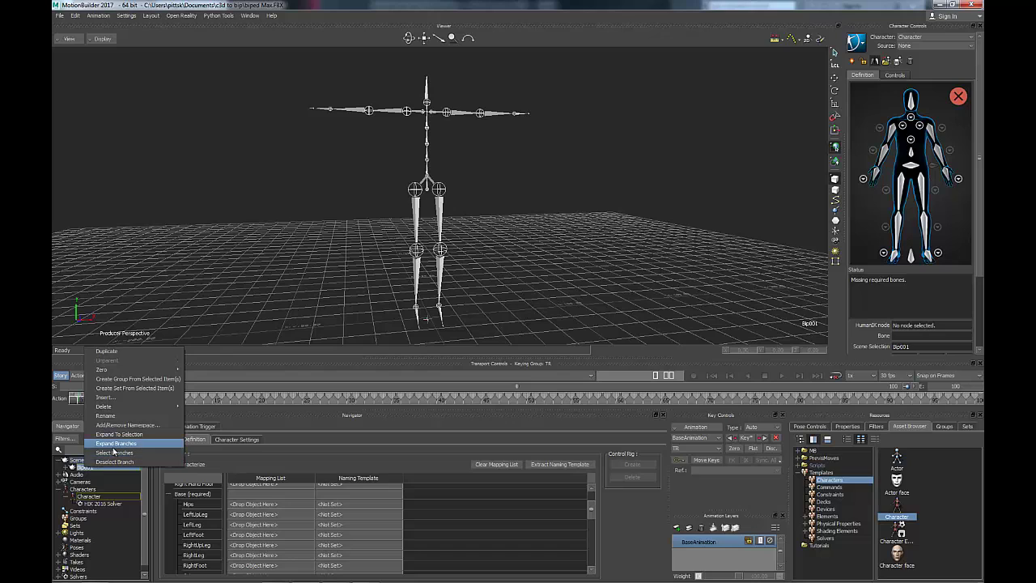
{"action": "left_click", "coordinate": [114, 444]}
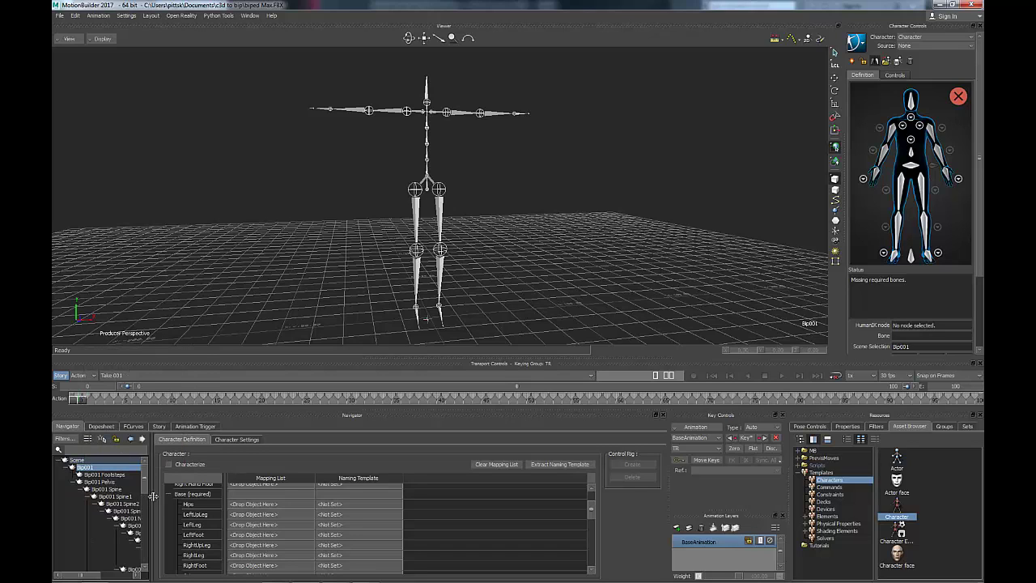
{"action": "left_click_drag", "start_coordinate": [152, 496], "coordinate": [232, 494]}
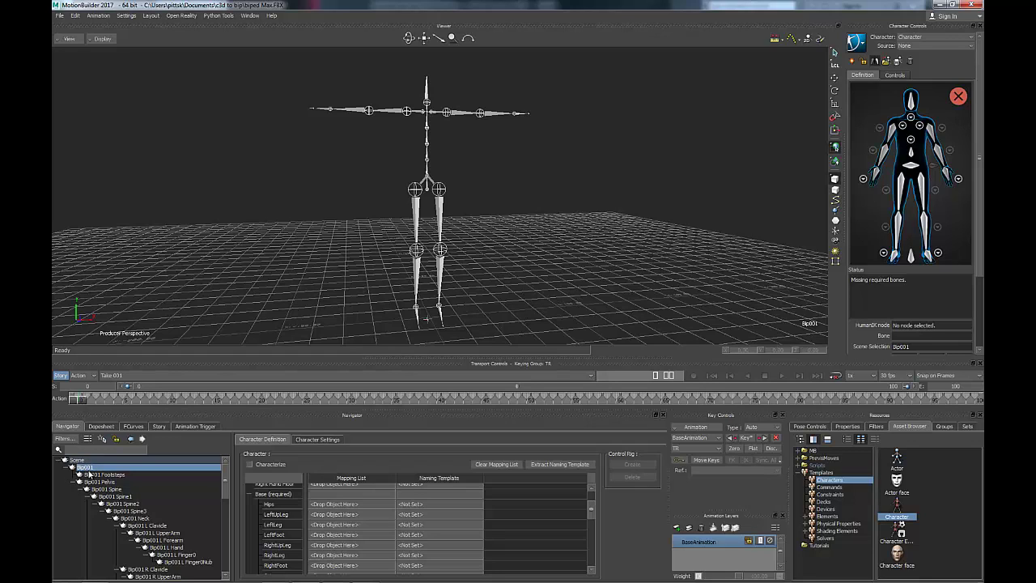
{"action": "left_click_drag", "start_coordinate": [114, 496], "coordinate": [327, 510]}
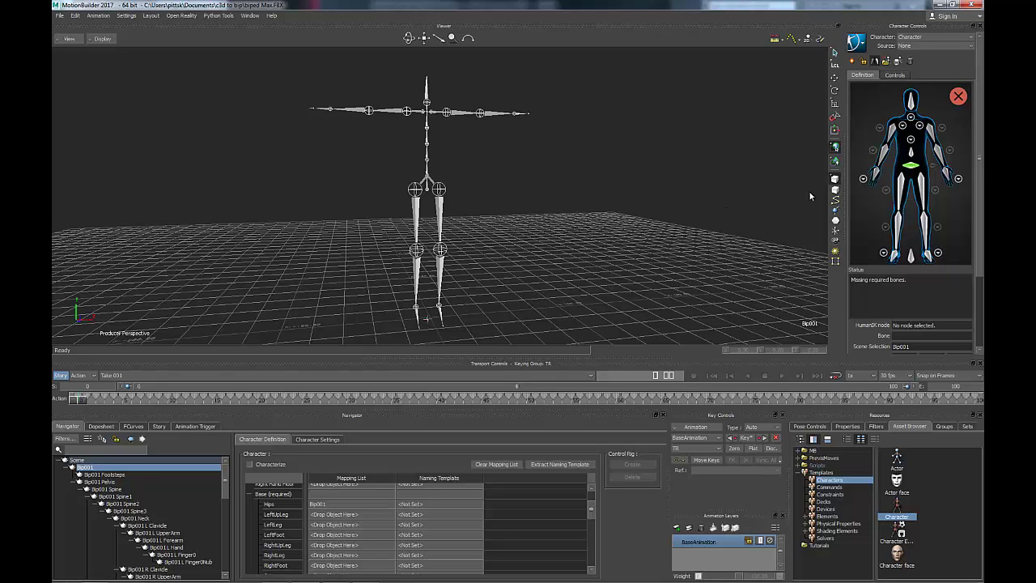
Map the biped's Spine, Spine1, Spine2 and Spine3 bones to the matching spine nodes of the character, ending in the full body view
{"action": "left_click", "coordinate": [912, 154]}
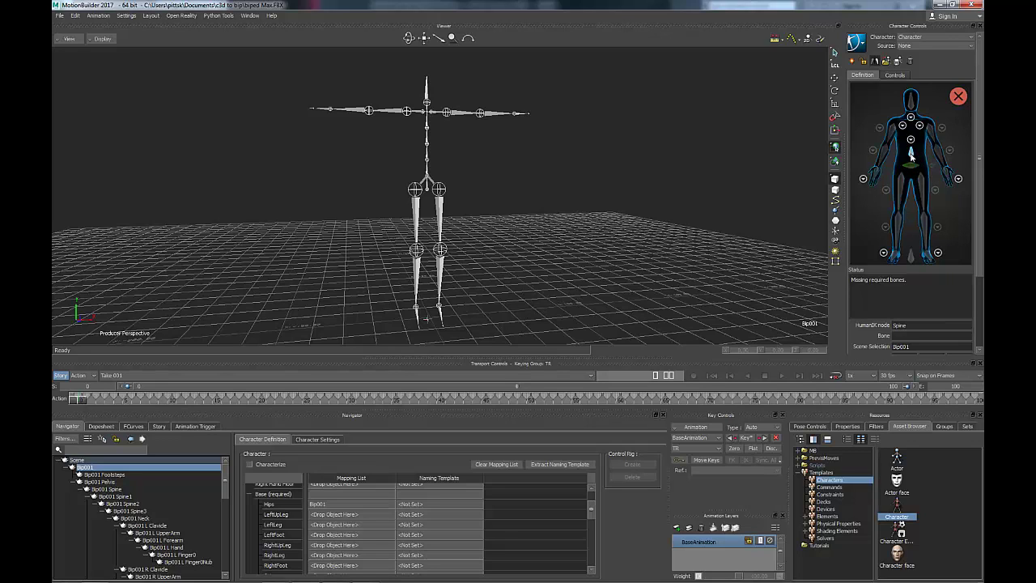
{"action": "left_click", "coordinate": [428, 178]}
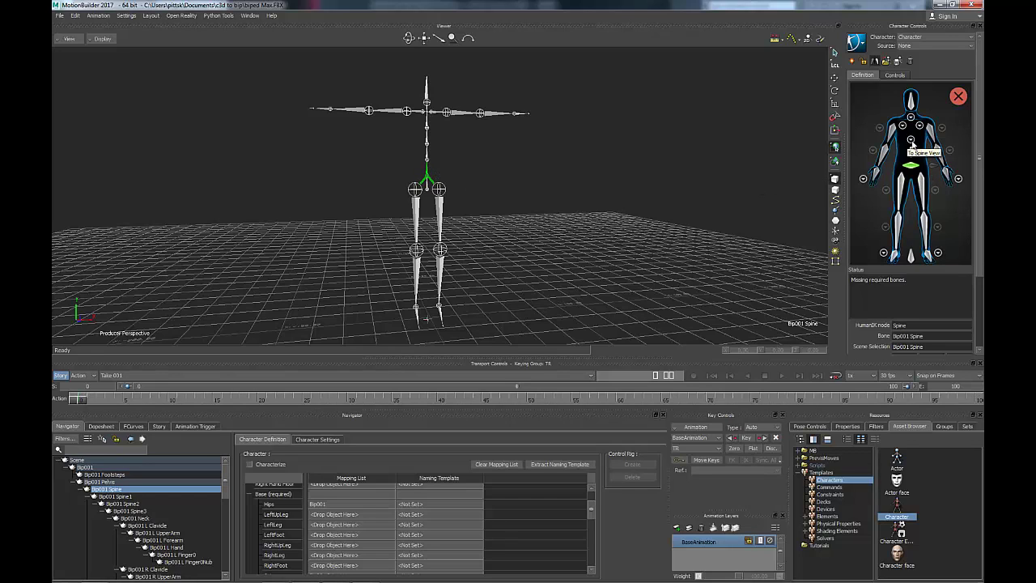
{"action": "left_click", "coordinate": [911, 141]}
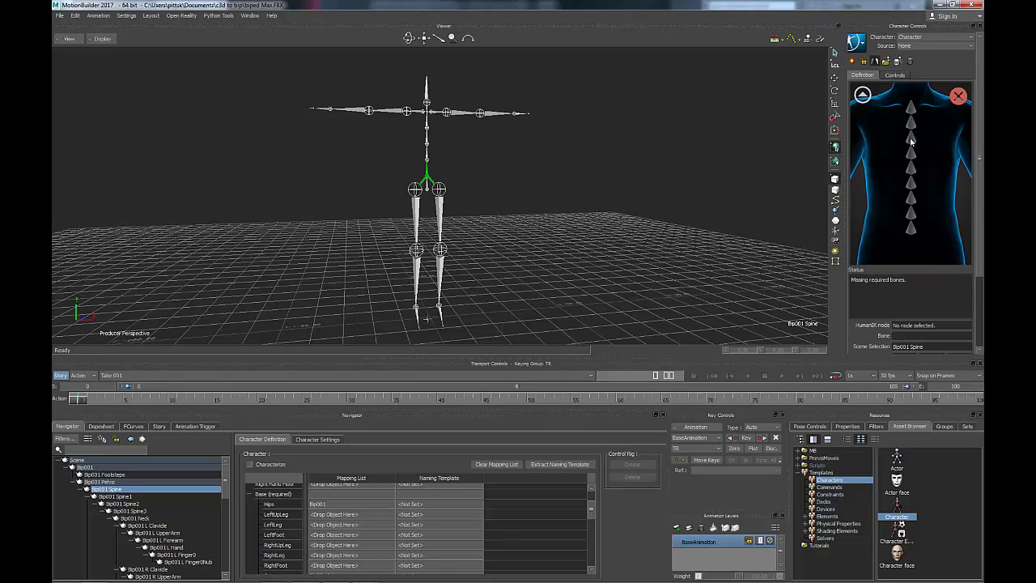
{"action": "left_click", "coordinate": [909, 230]}
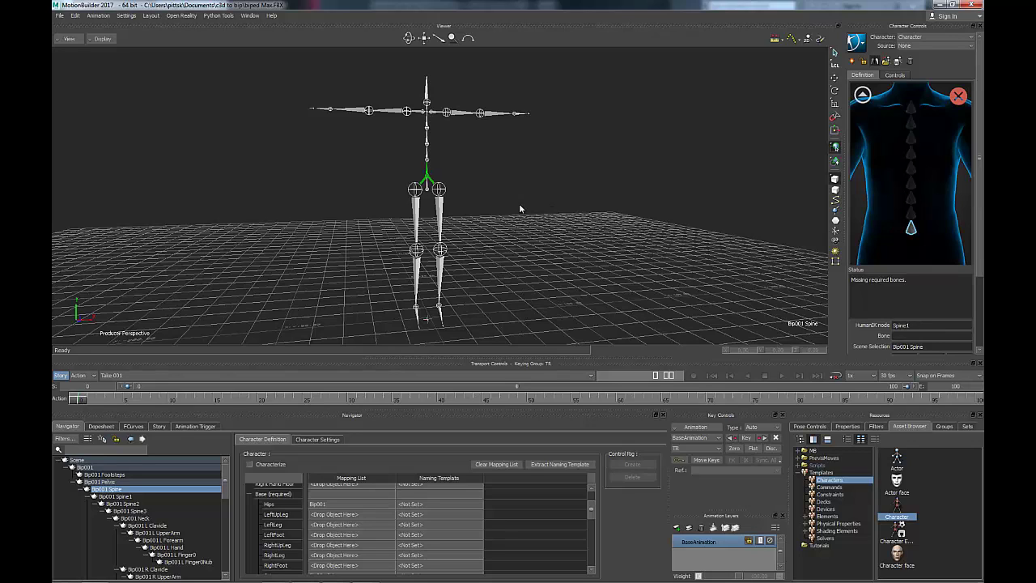
{"action": "left_click", "coordinate": [427, 160]}
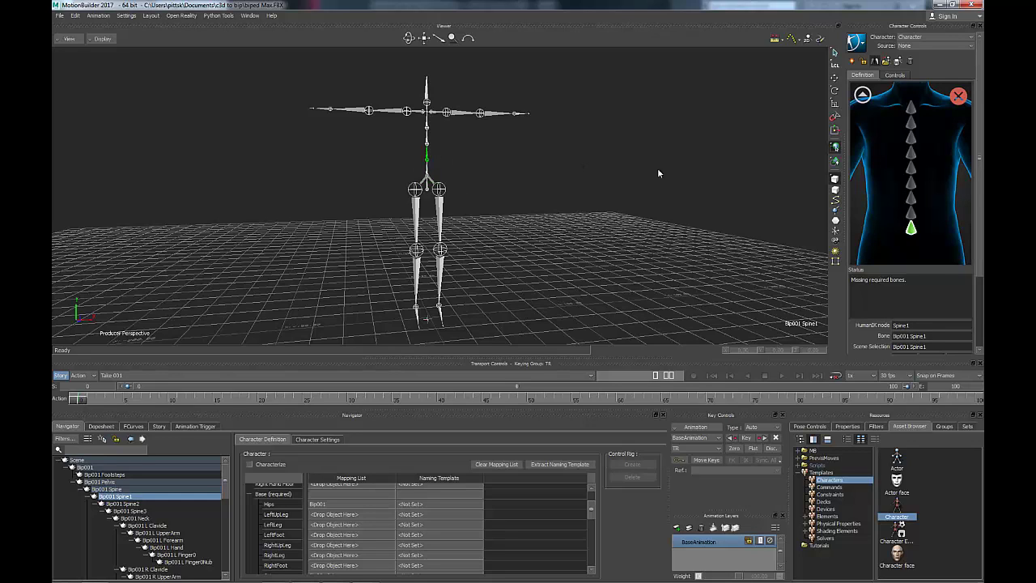
{"action": "left_click", "coordinate": [910, 213]}
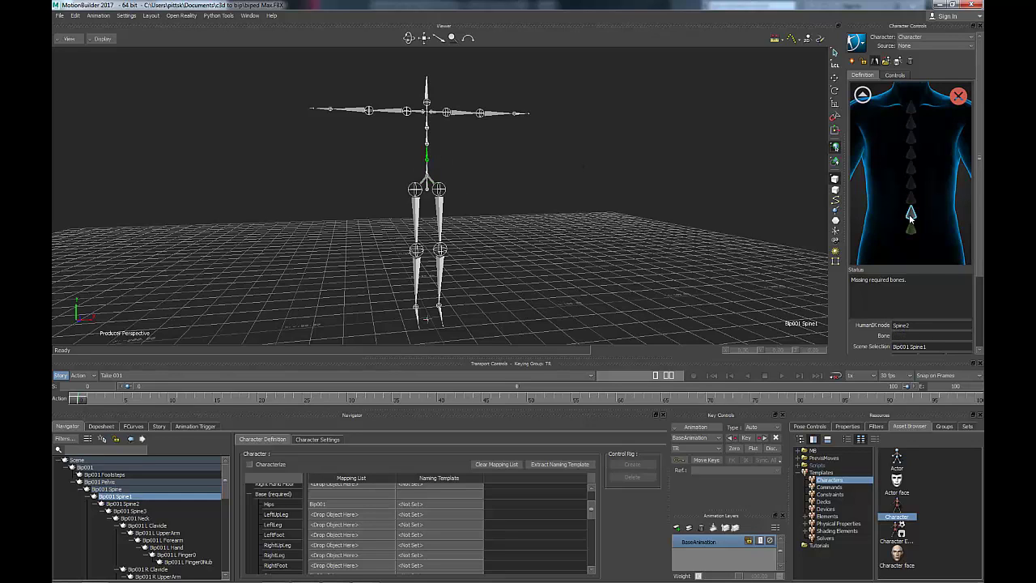
{"action": "left_click", "coordinate": [428, 141]}
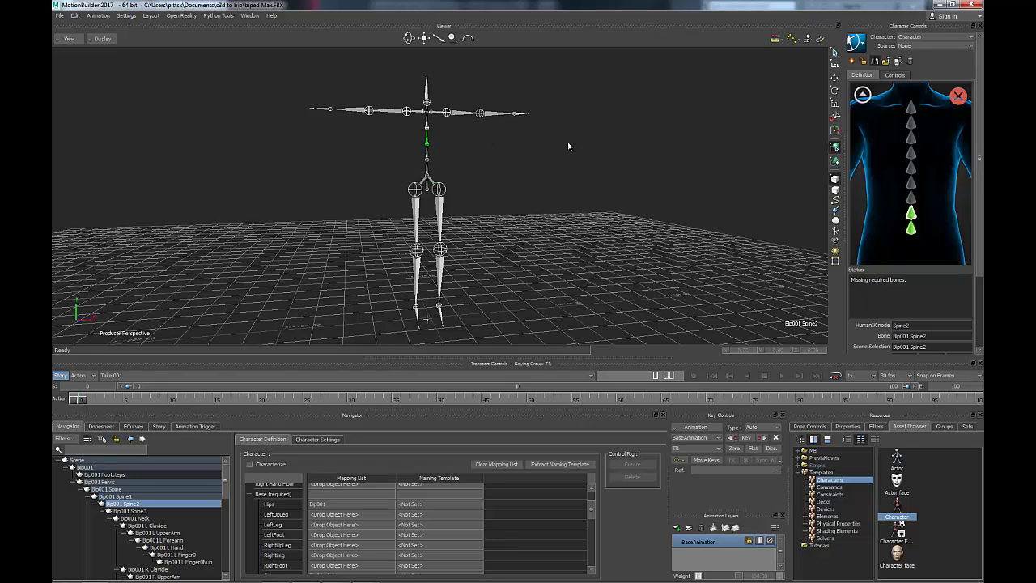
{"action": "left_click", "coordinate": [911, 199]}
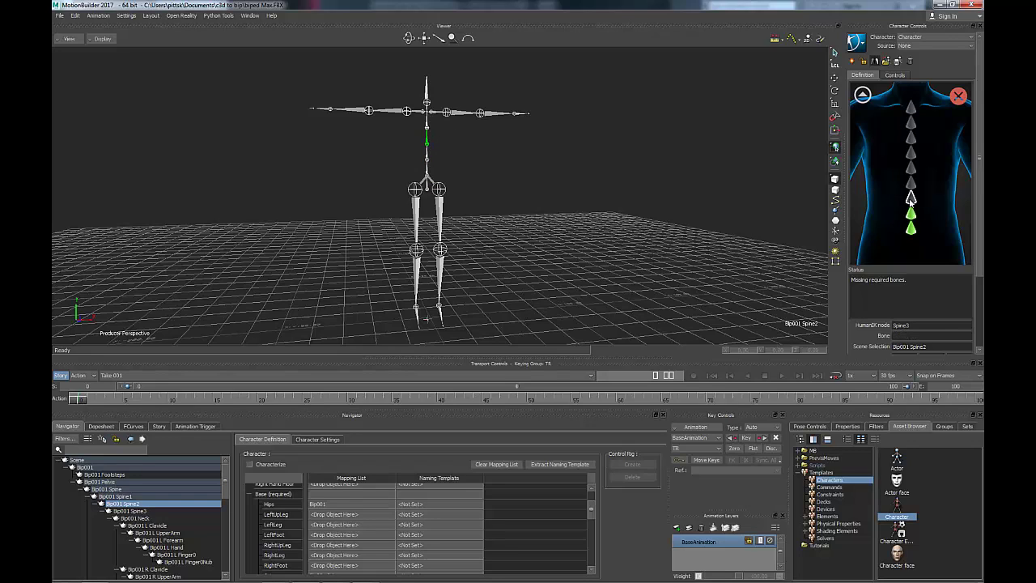
{"action": "left_click", "coordinate": [427, 131]}
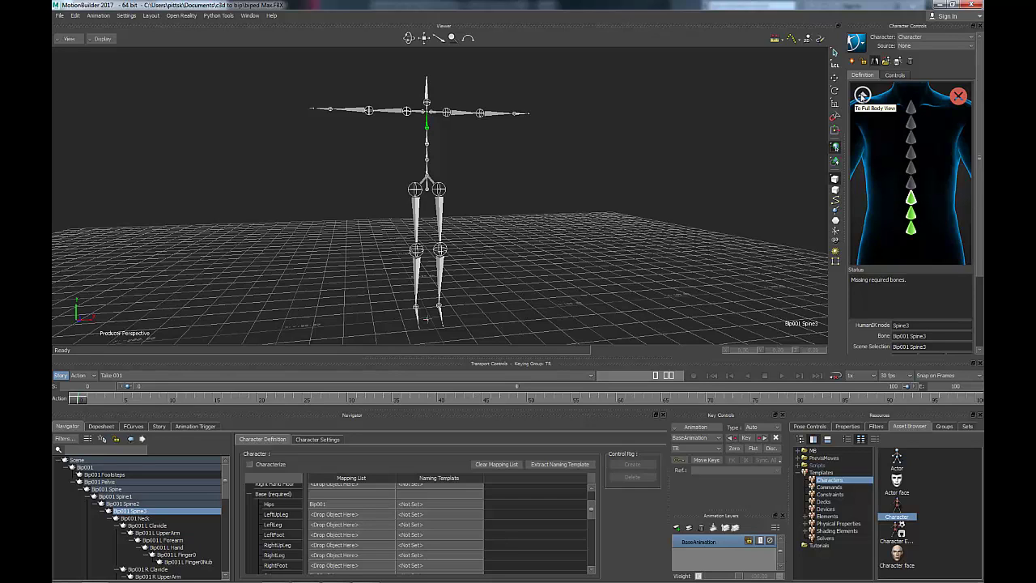
{"action": "left_click", "coordinate": [862, 96]}
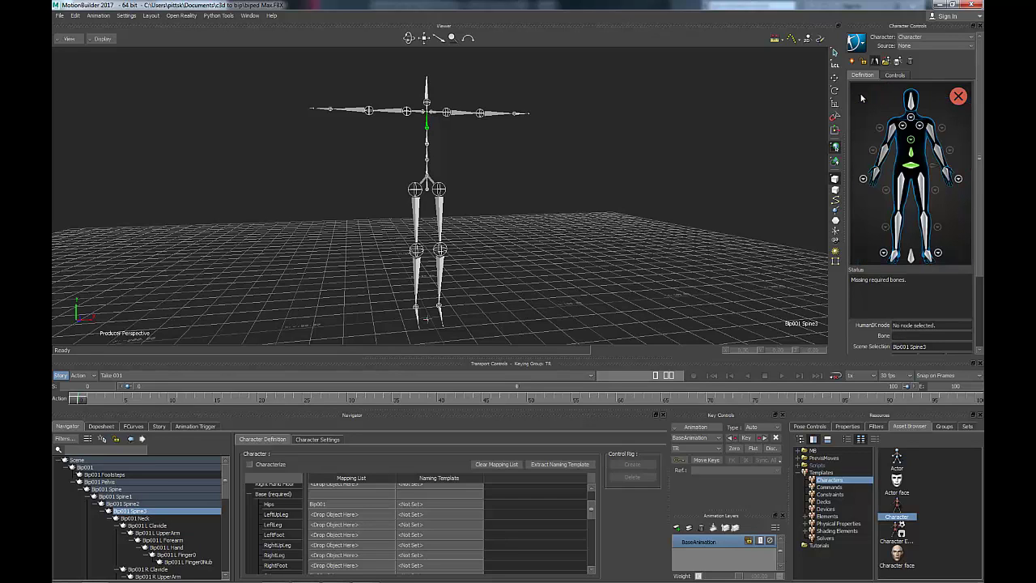
Map the biped's right thigh, calf and foot to RightUpLeg, RightLeg and RightFoot, using Mirror Matching for the left leg
{"action": "left_click", "coordinate": [902, 192]}
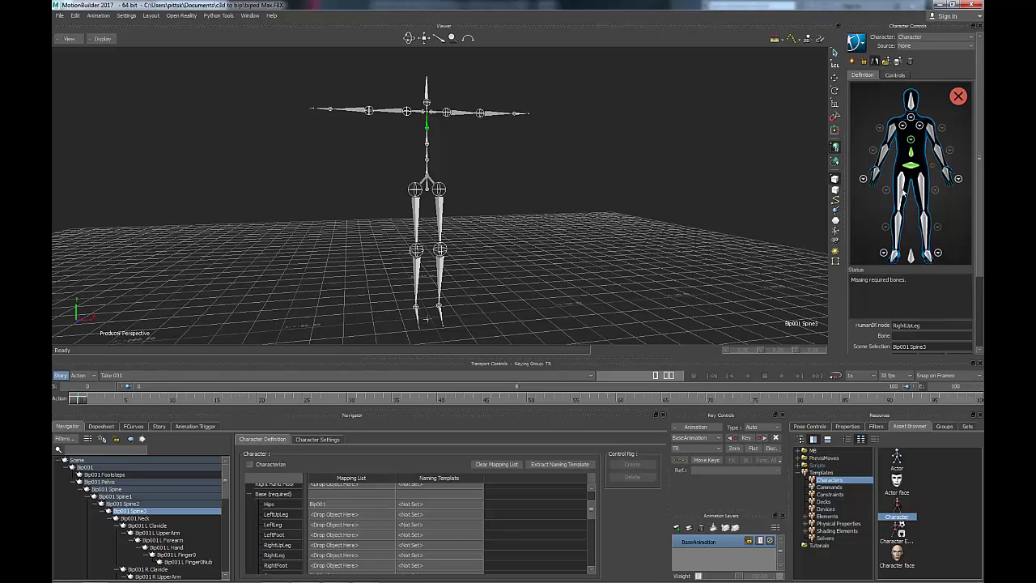
{"action": "left_click", "coordinate": [417, 223]}
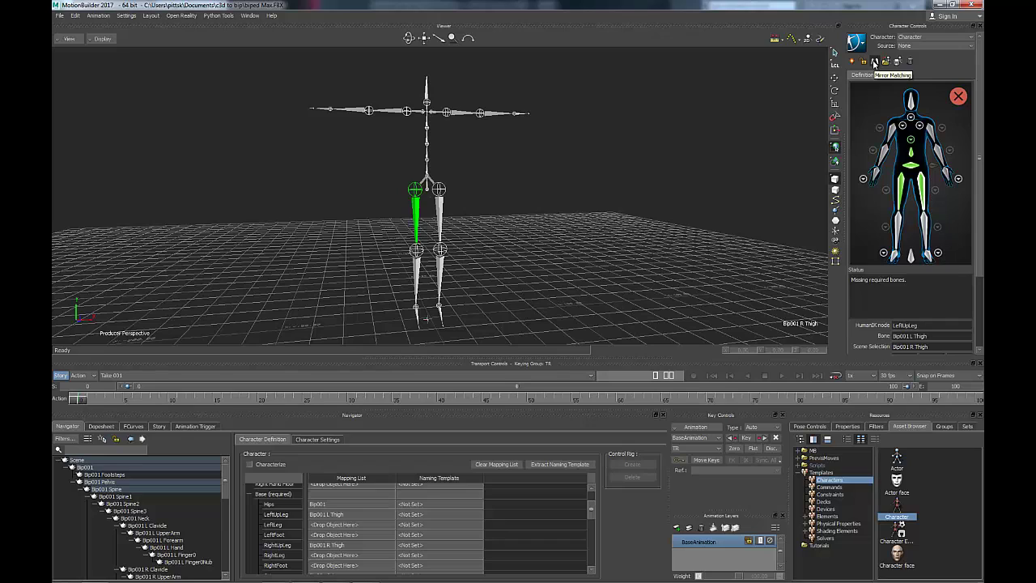
{"action": "left_click", "coordinate": [899, 233]}
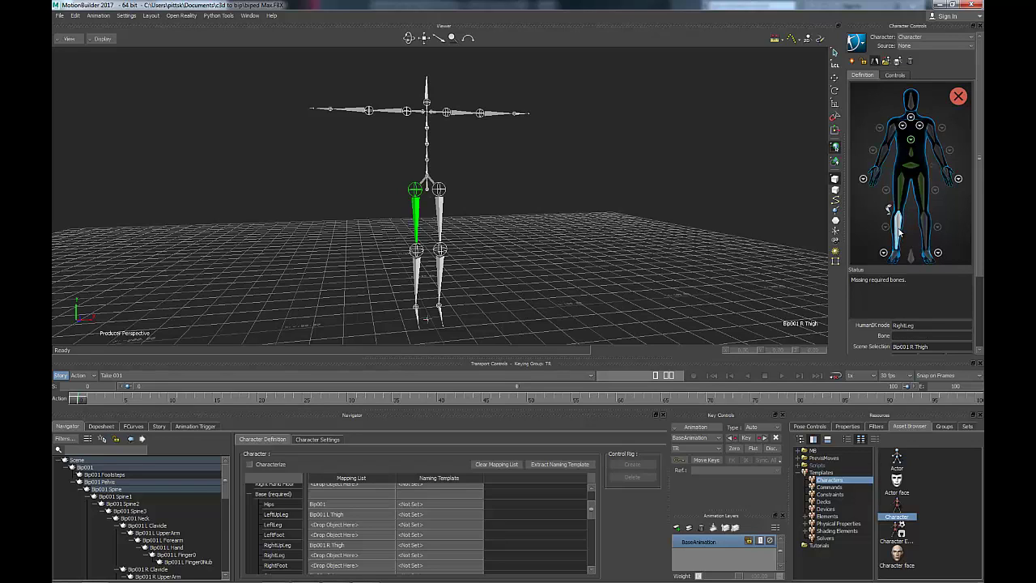
{"action": "left_click", "coordinate": [417, 277]}
{"action": "left_click", "coordinate": [895, 257]}
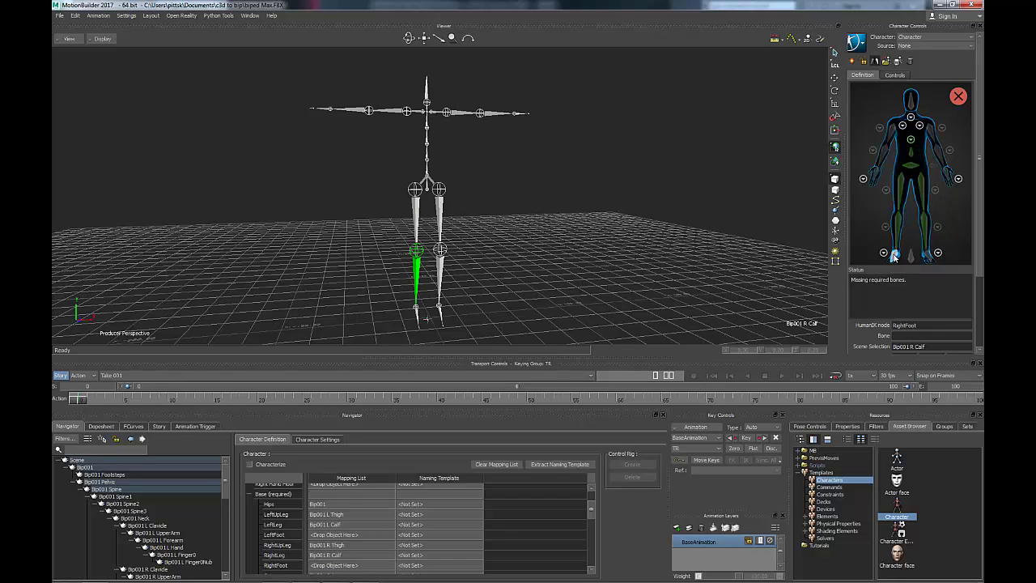
{"action": "left_click", "coordinate": [418, 318]}
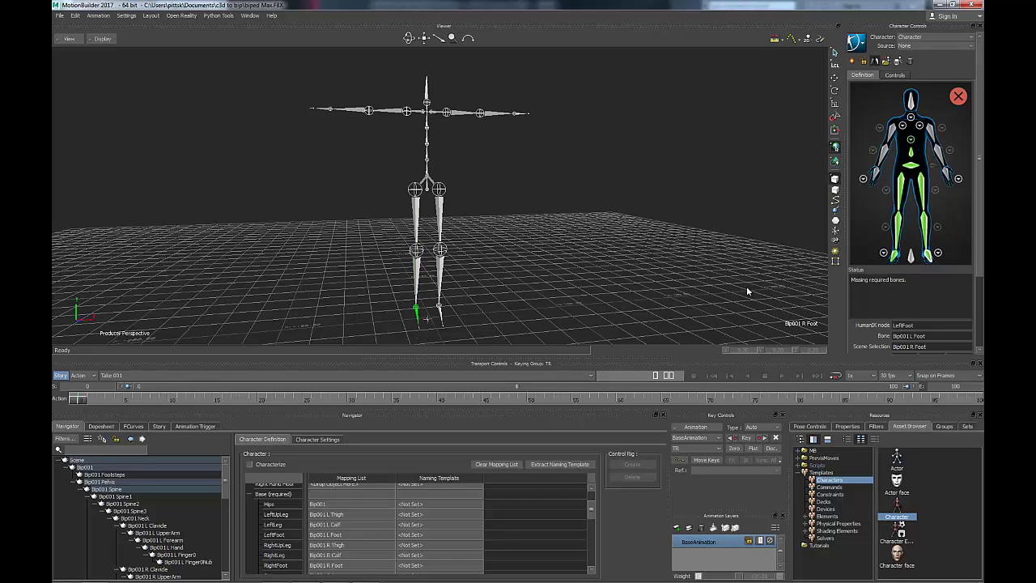
Map the biped's right clavicle to the RightShoulder node with its left counterpart mirrored, and return to the full body view
{"action": "left_click", "coordinate": [902, 127]}
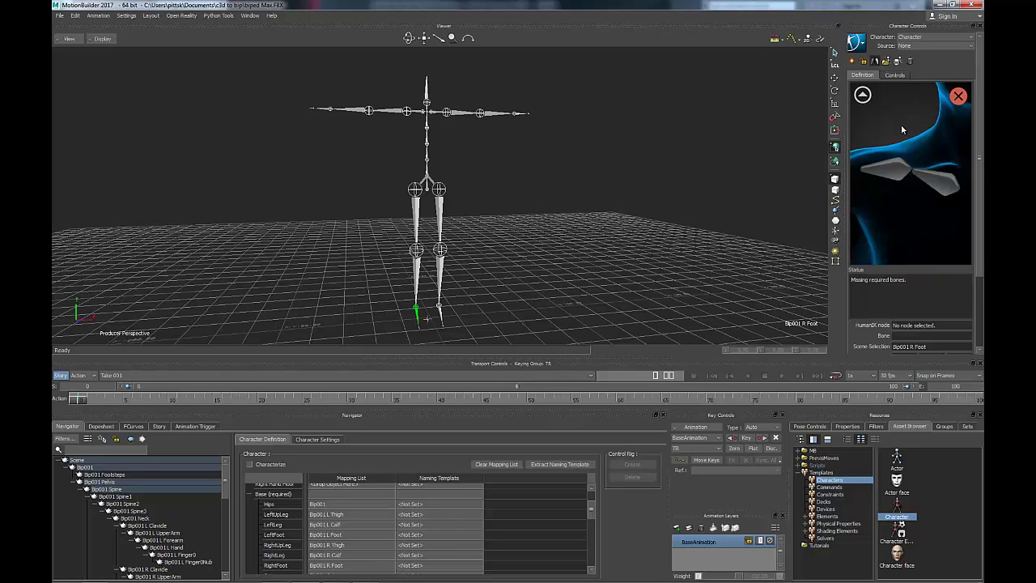
{"action": "left_click", "coordinate": [941, 185]}
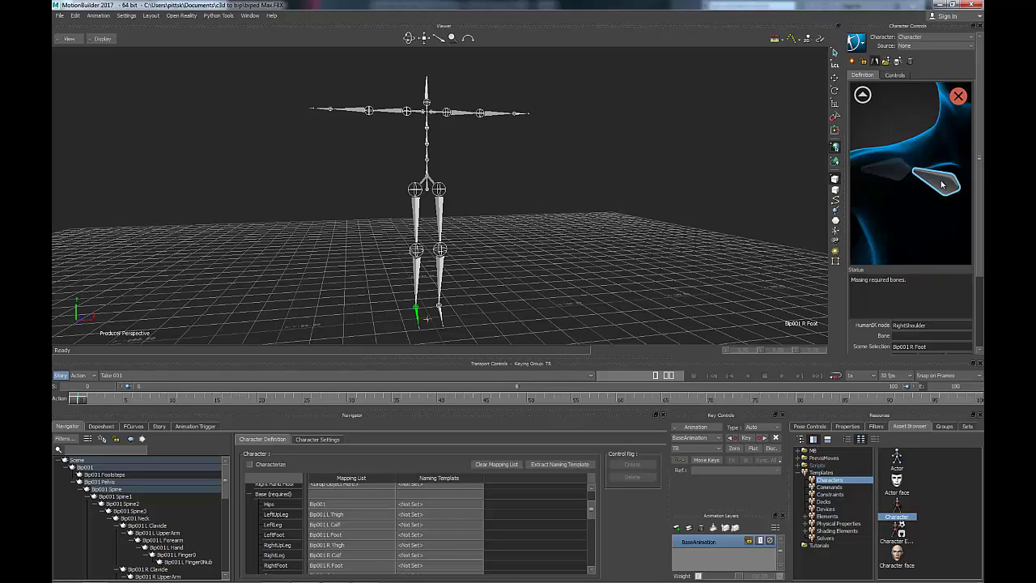
{"action": "left_click", "coordinate": [420, 114]}
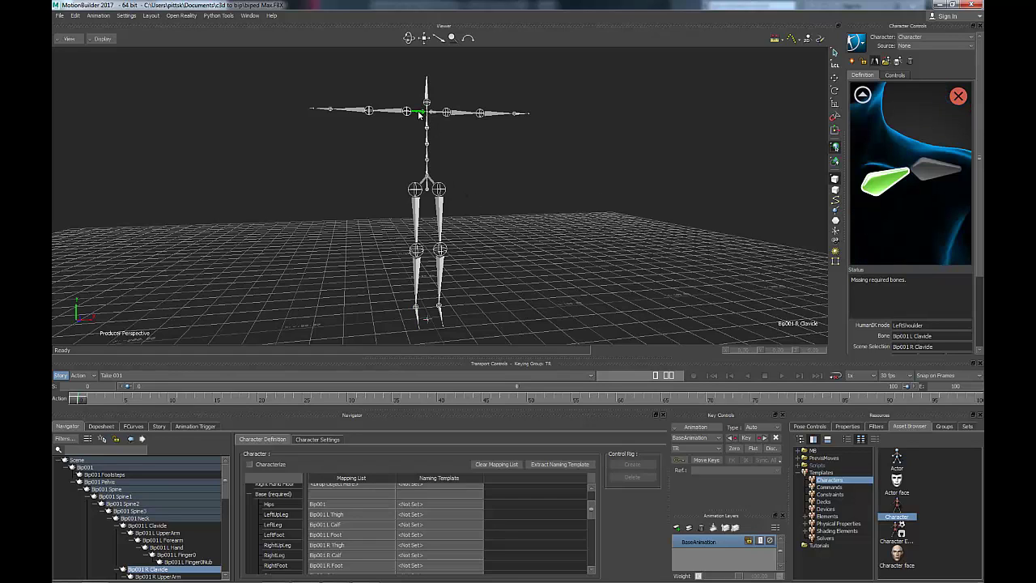
{"action": "left_click", "coordinate": [863, 95]}
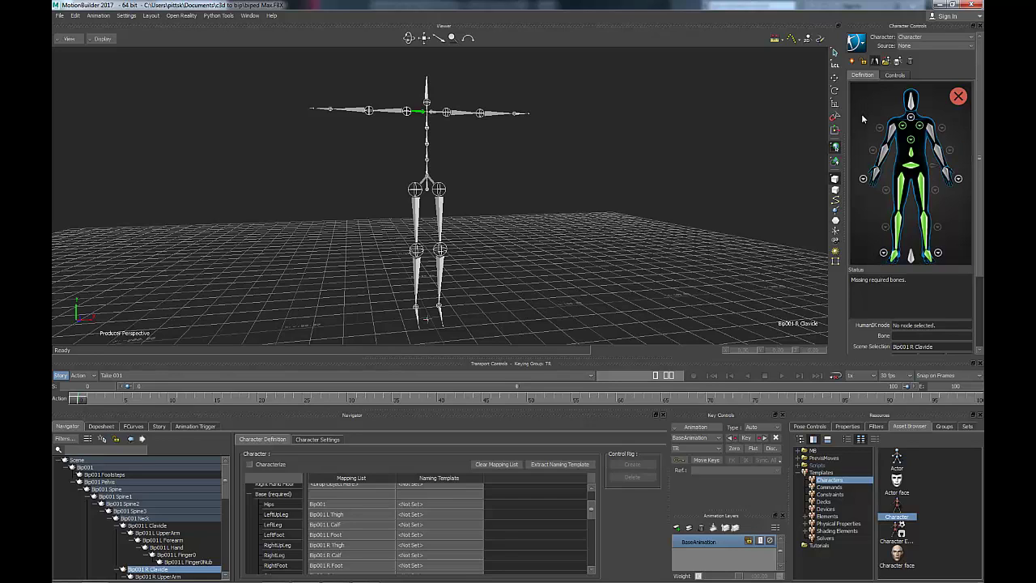
Map the biped's right upper arm and forearm to RightArm and RightForeArm, with the left arm mirrored
{"action": "left_click", "coordinate": [892, 136]}
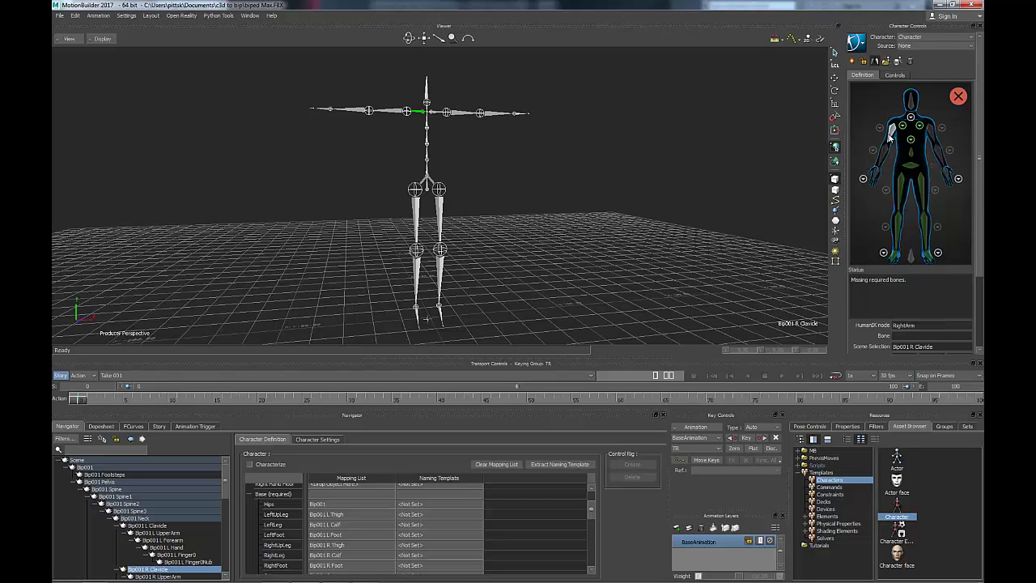
{"action": "left_click", "coordinate": [397, 113]}
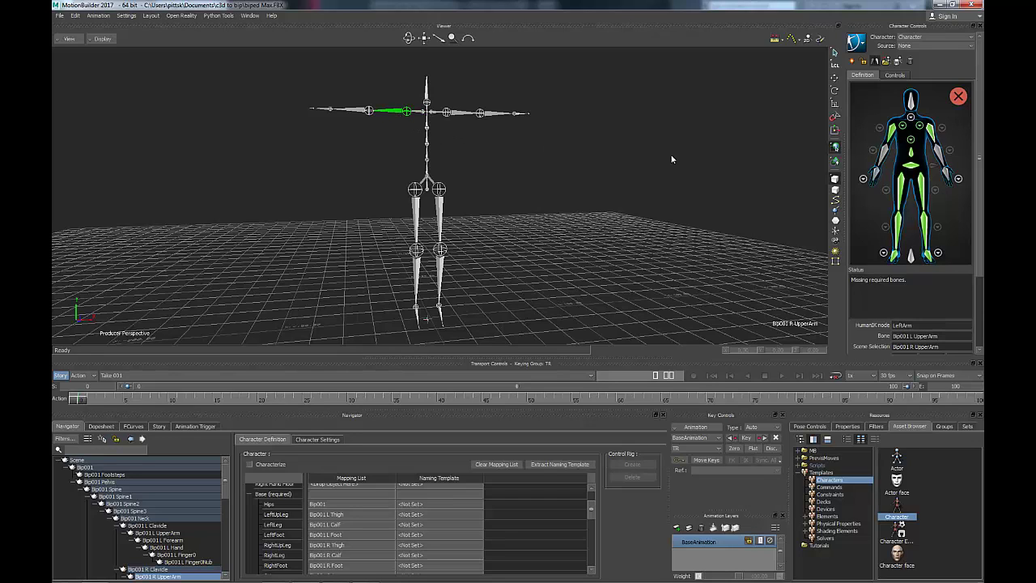
{"action": "left_click", "coordinate": [885, 154]}
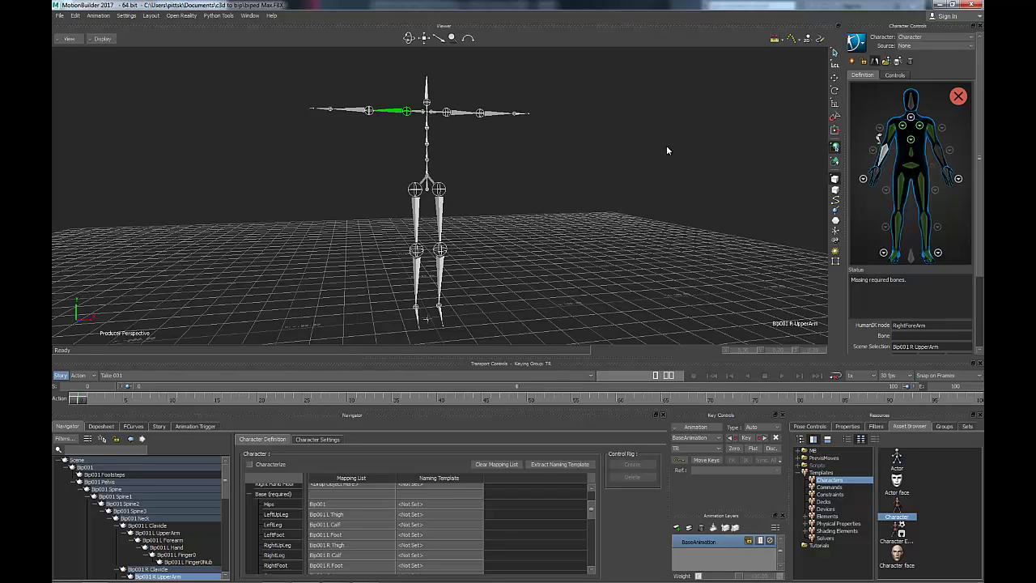
{"action": "left_click", "coordinate": [360, 113]}
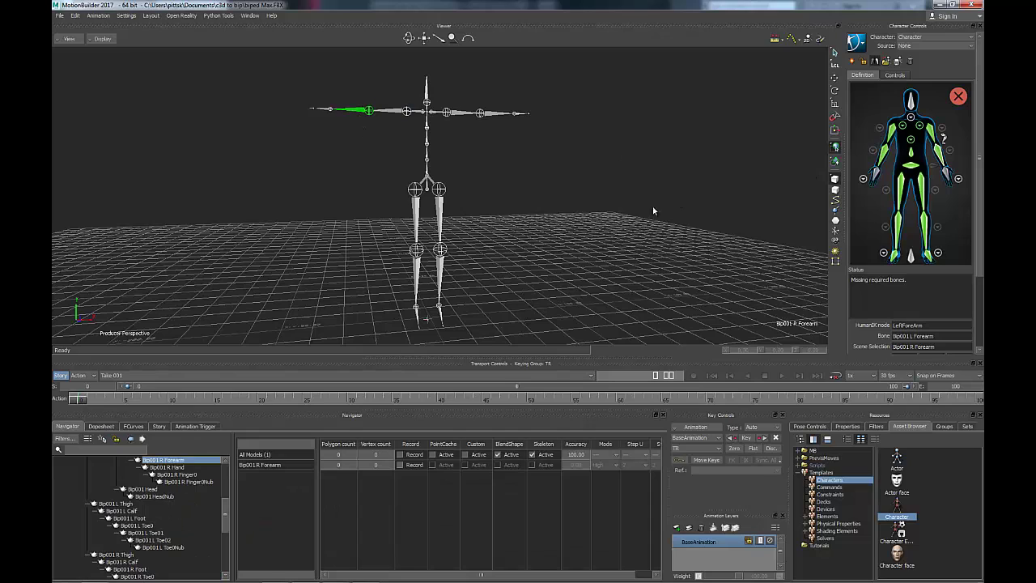
Open the Character's definition with its bone mapping list from the scene's Characters
{"action": "left_click_drag", "start_coordinate": [227, 520], "coordinate": [208, 474]}
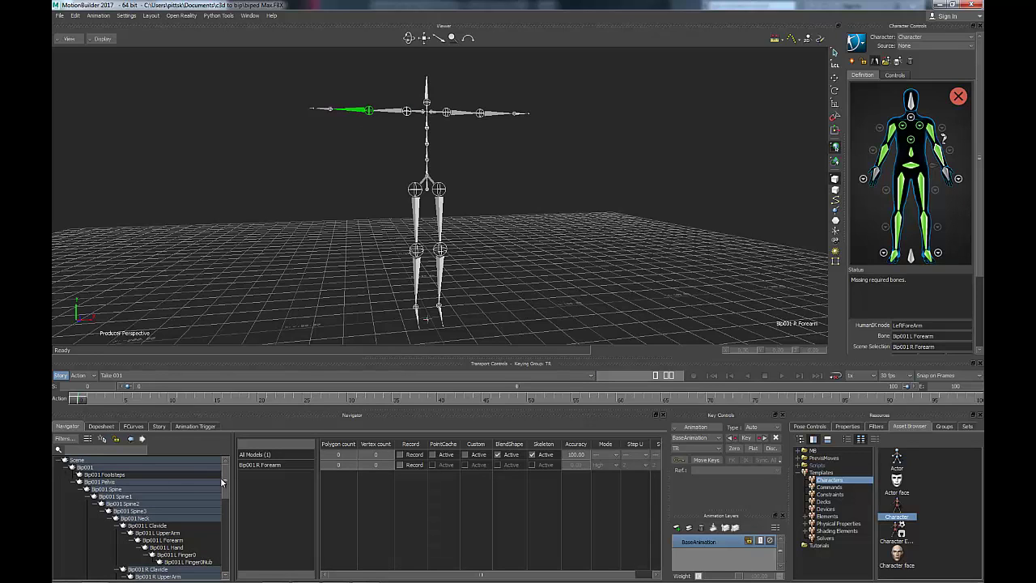
{"action": "scroll", "coordinate": [220, 486], "scroll_direction": "down", "scroll_amount": 5}
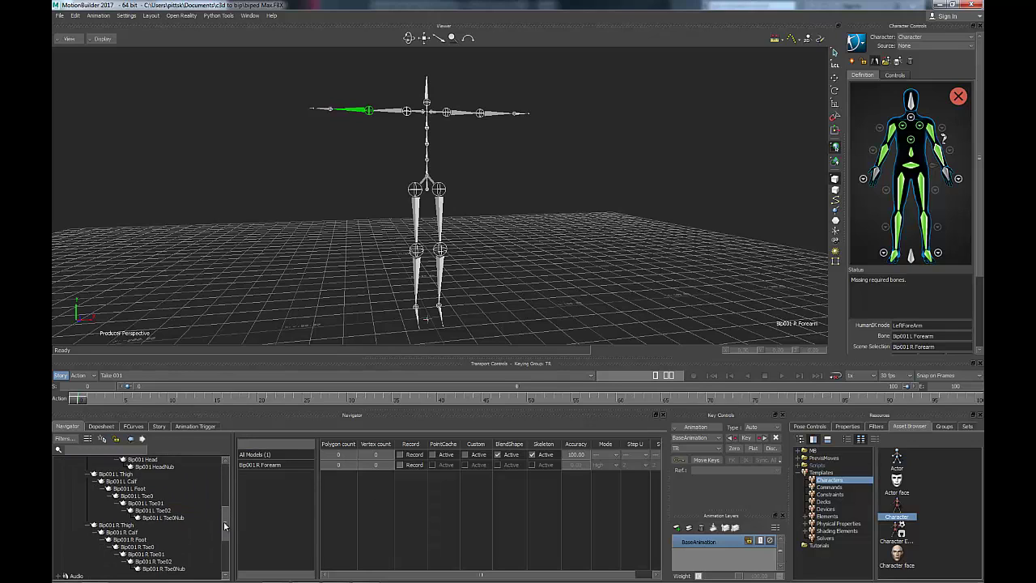
{"action": "scroll", "coordinate": [227, 527], "scroll_direction": "down", "scroll_amount": 4}
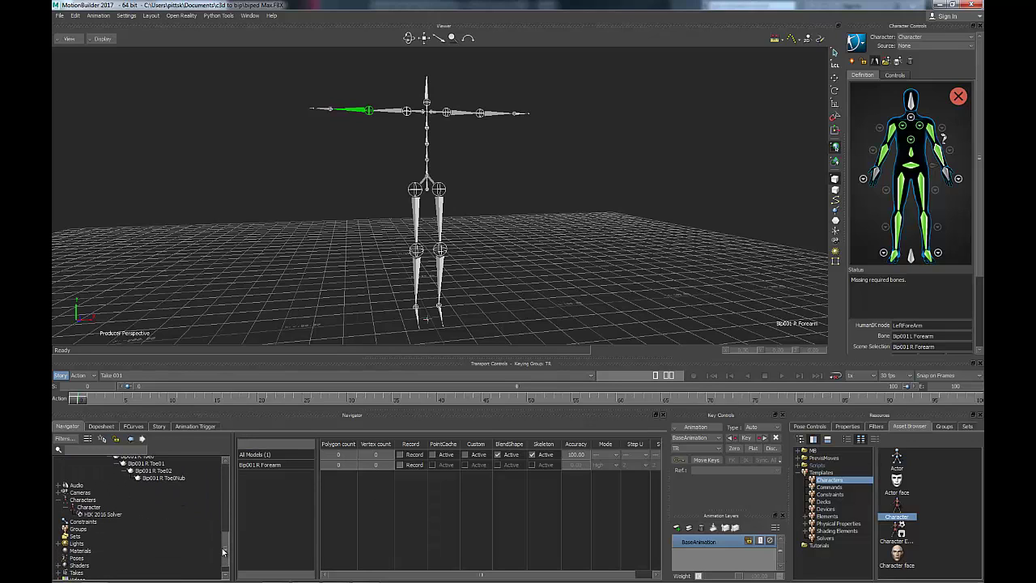
{"action": "left_click", "coordinate": [88, 507]}
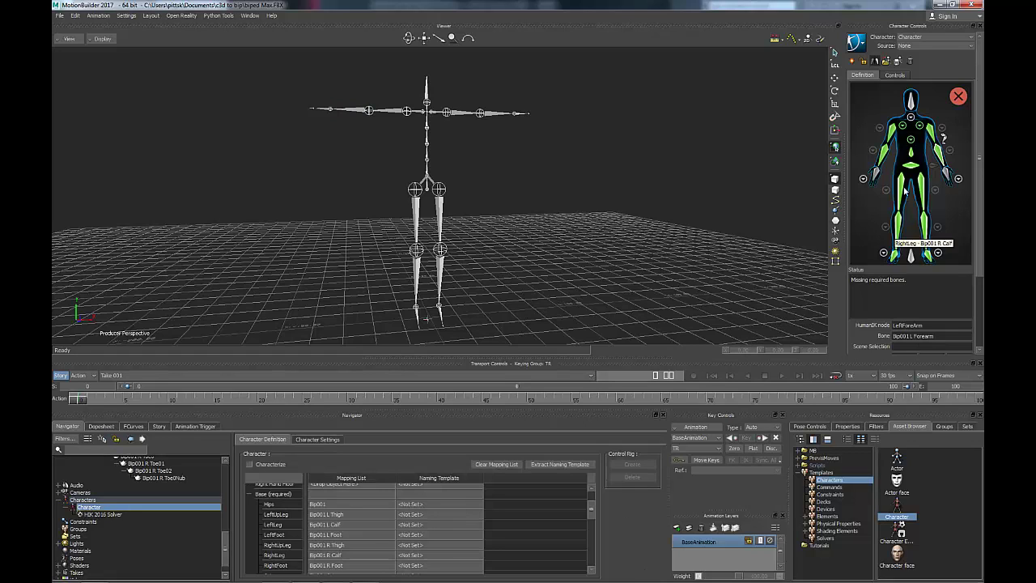
Map the biped's right hand, neck and head to the RightHand, base Neck and Head nodes, with the left hand mirrored
{"action": "left_click", "coordinate": [878, 174]}
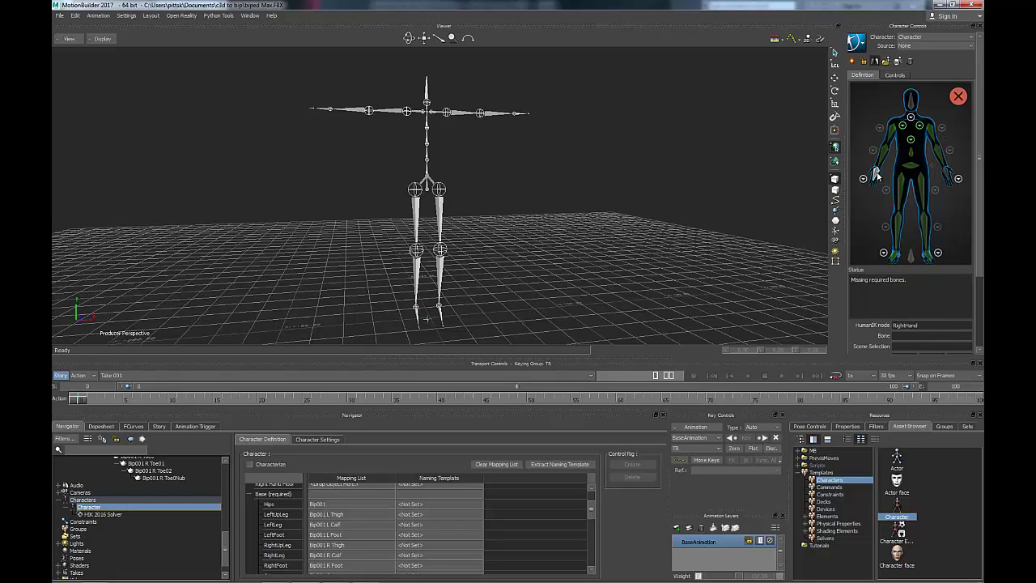
{"action": "left_click", "coordinate": [326, 111]}
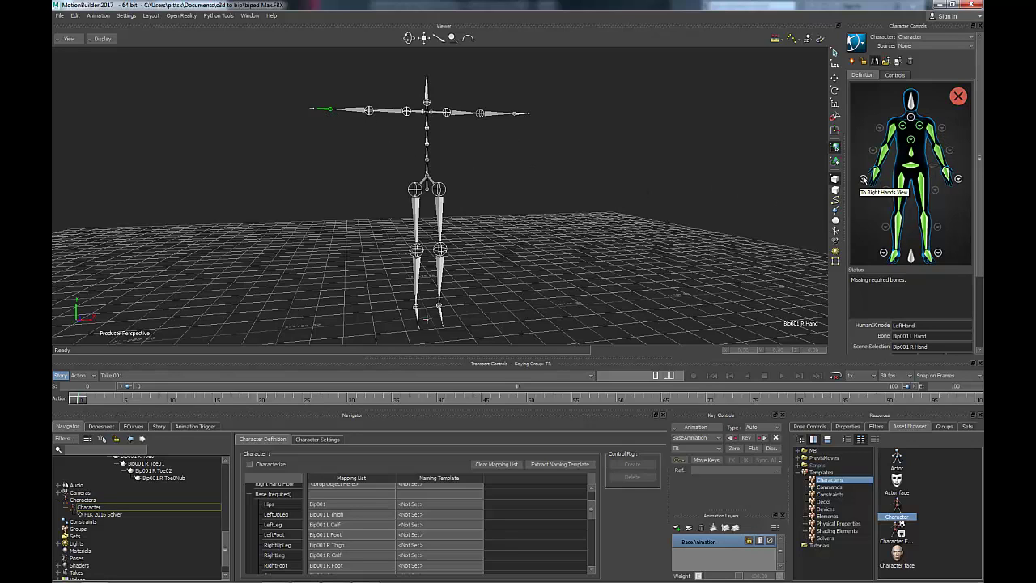
{"action": "left_click", "coordinate": [912, 122]}
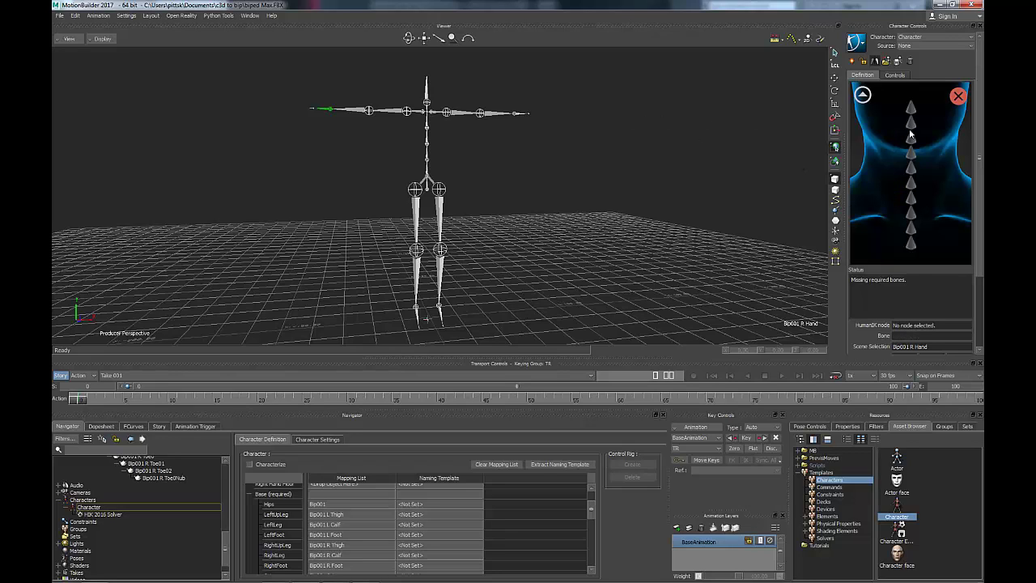
{"action": "left_click", "coordinate": [910, 245]}
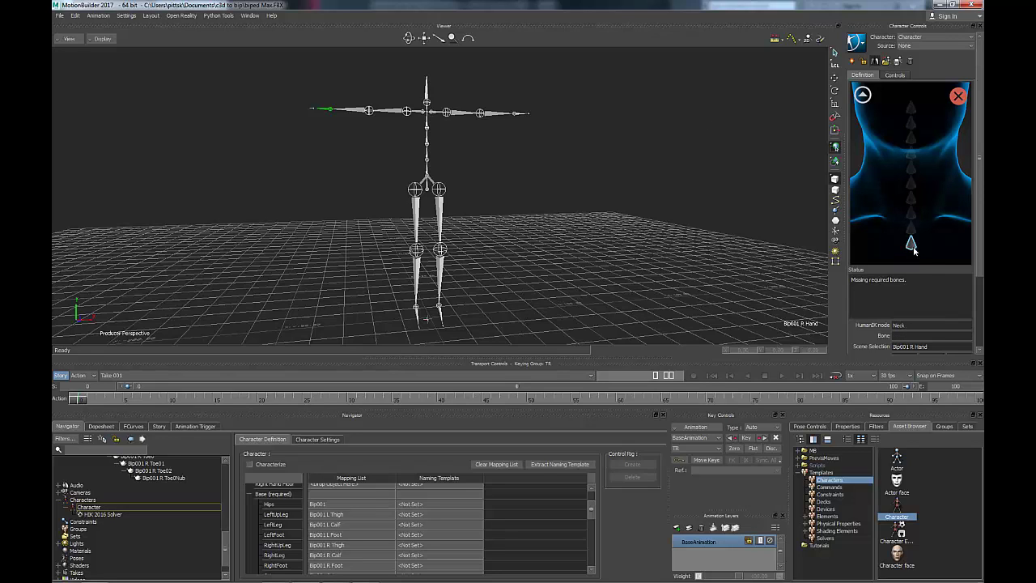
{"action": "left_click", "coordinate": [428, 112]}
{"action": "left_click", "coordinate": [863, 95]}
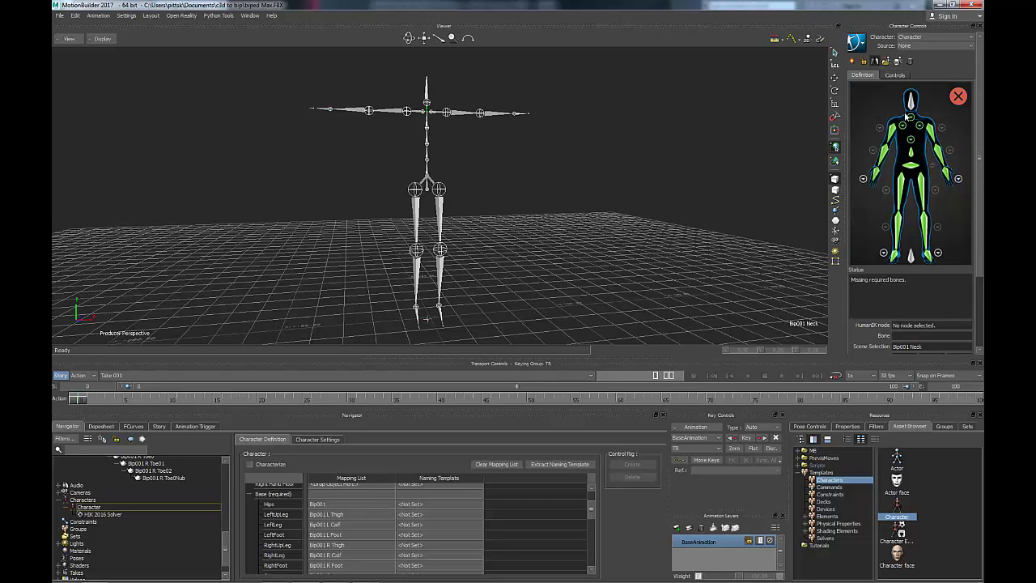
{"action": "left_click", "coordinate": [912, 110]}
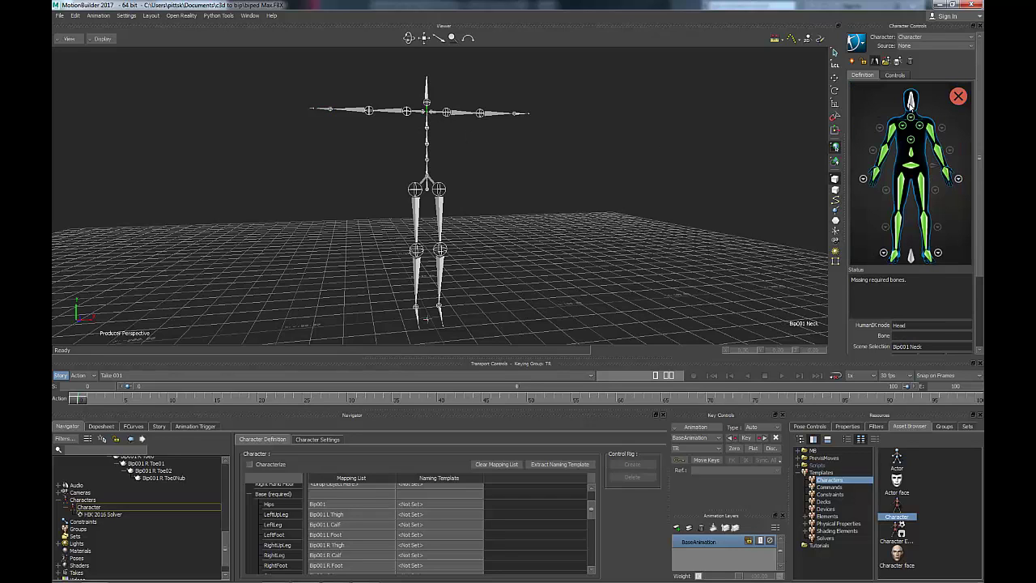
{"action": "left_click", "coordinate": [428, 95]}
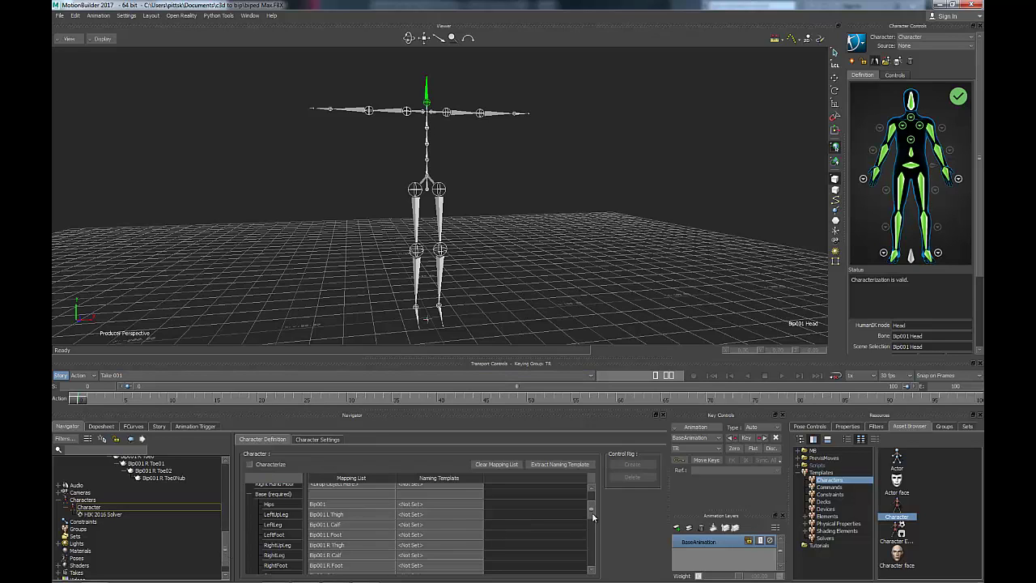
In the Auxiliary mappings, assign Bip001 L Finger0 to the left finger base and Bip001 R Finger0 to the right finger base
{"action": "left_click_drag", "start_coordinate": [591, 513], "coordinate": [597, 542]}
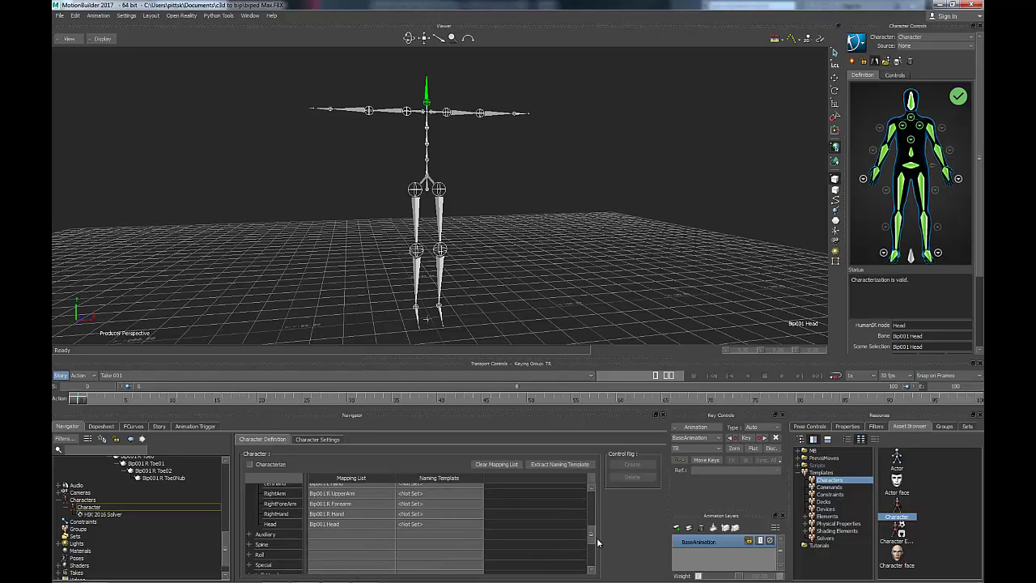
{"action": "left_click", "coordinate": [249, 532]}
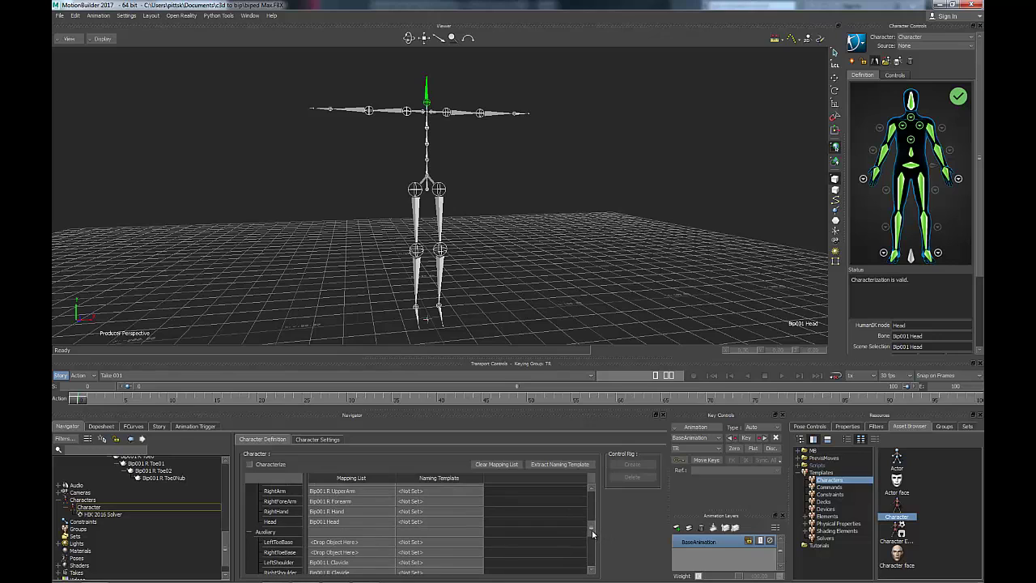
{"action": "left_click_drag", "start_coordinate": [592, 529], "coordinate": [597, 540]}
{"action": "left_click_drag", "start_coordinate": [226, 550], "coordinate": [230, 494]}
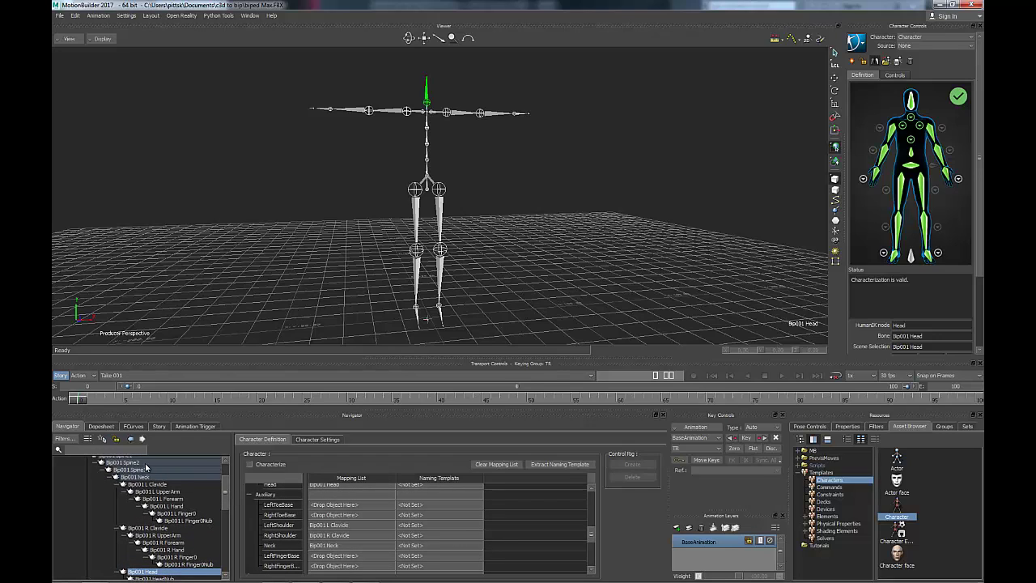
{"action": "left_click", "coordinate": [184, 515]}
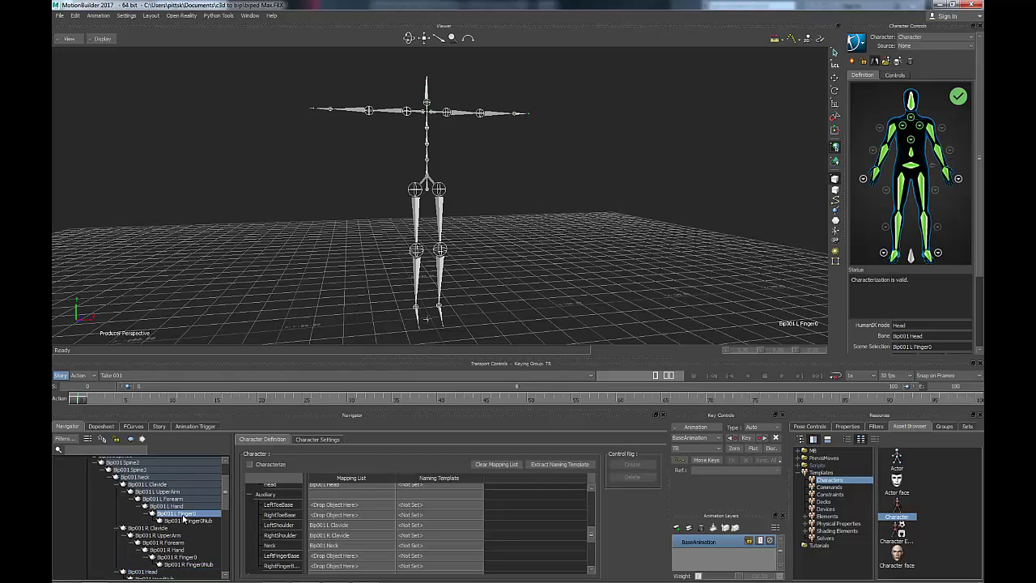
{"action": "left_click_drag", "start_coordinate": [181, 517], "coordinate": [328, 561]}
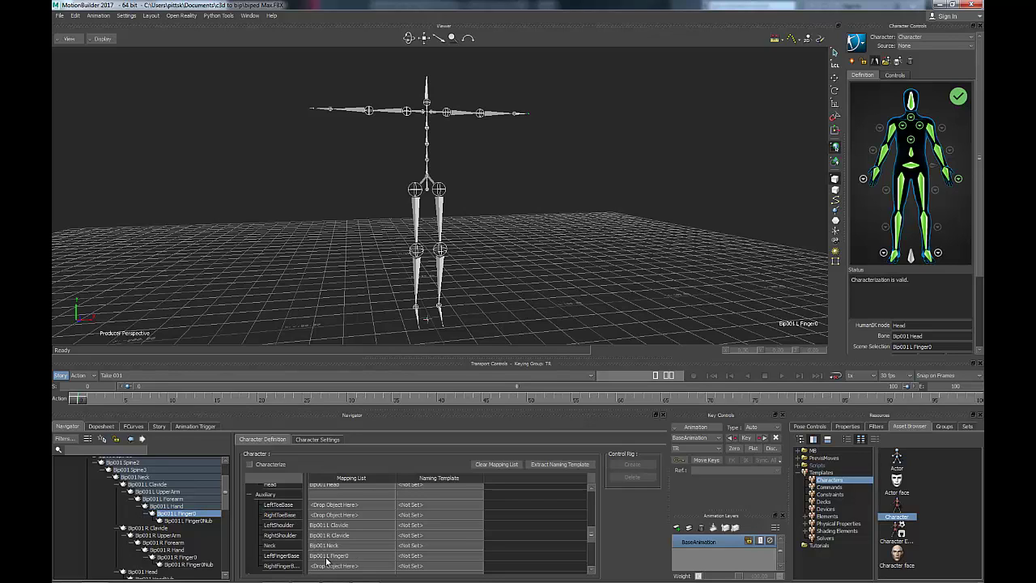
{"action": "left_click", "coordinate": [186, 558]}
{"action": "left_click_drag", "start_coordinate": [186, 558], "coordinate": [345, 569]}
Assign Bip001 L Toe0 and R Toe0 to LeftToeBase and RightToeBase, and characterize the skeleton as a biped
{"action": "left_click_drag", "start_coordinate": [226, 504], "coordinate": [229, 525]}
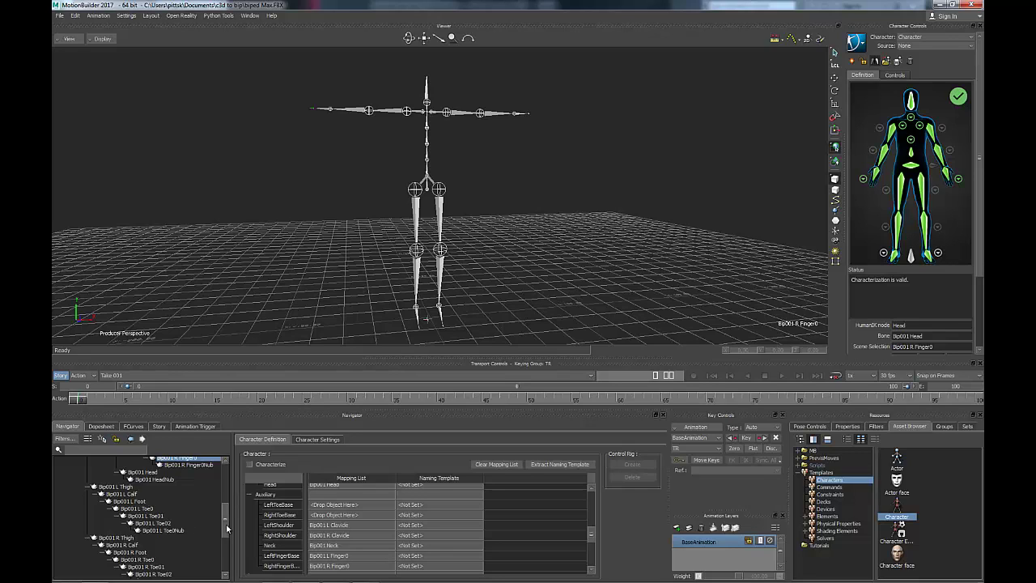
{"action": "left_click", "coordinate": [146, 509]}
{"action": "left_click_drag", "start_coordinate": [149, 511], "coordinate": [338, 506]}
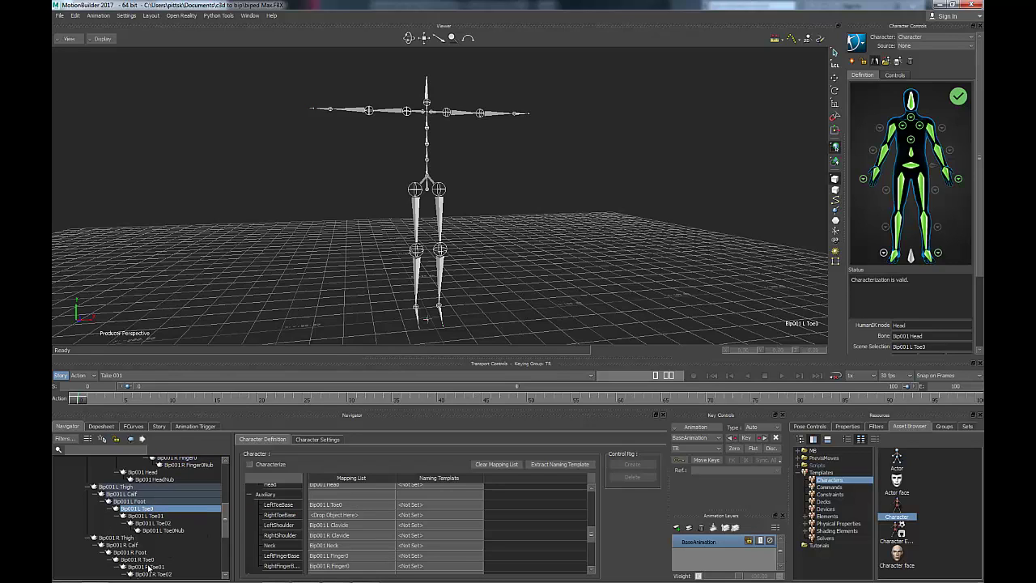
{"action": "left_click", "coordinate": [137, 560]}
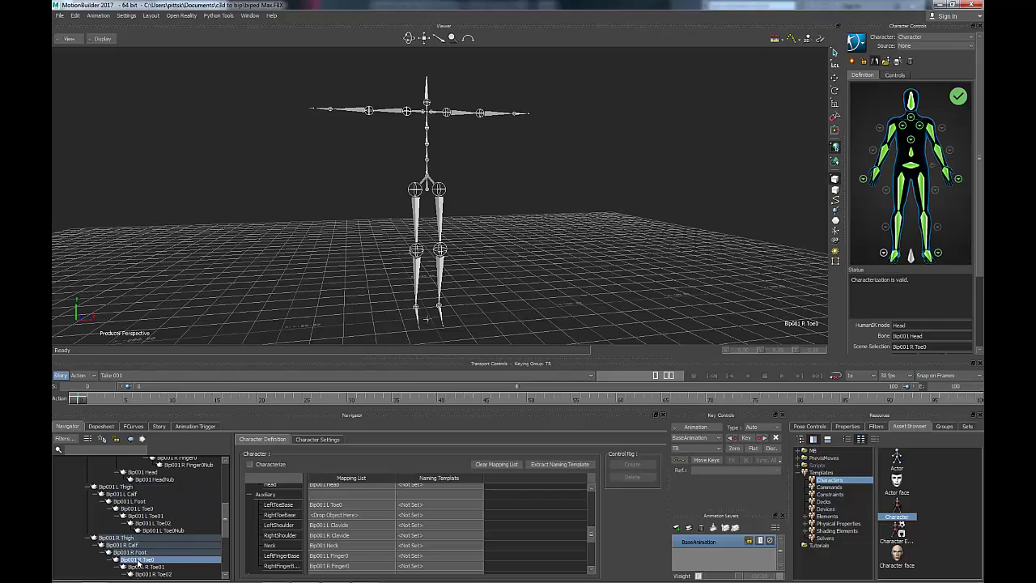
{"action": "left_click_drag", "start_coordinate": [138, 560], "coordinate": [342, 516]}
{"action": "left_click", "coordinate": [250, 466]}
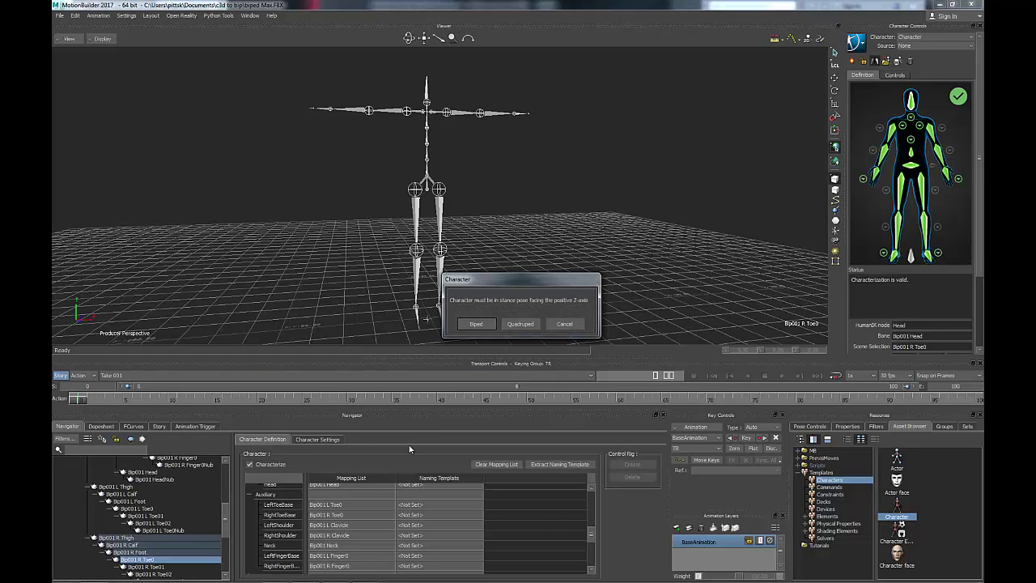
{"action": "left_click", "coordinate": [476, 324]}
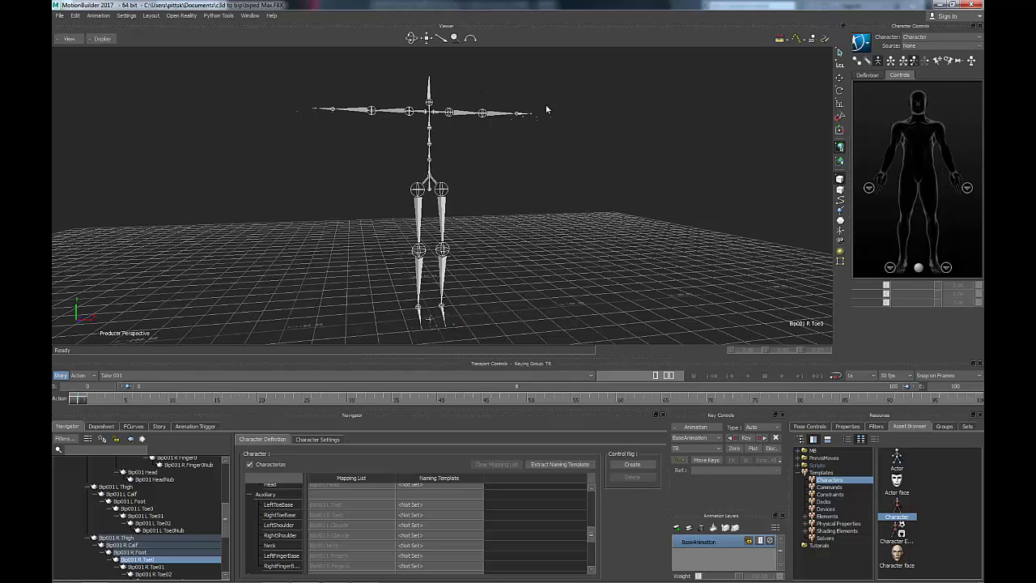
Save the characterized scene as a binary FBX file named "biped MB" in the c3d to bip folder, keeping the default save options
{"action": "left_click", "coordinate": [57, 17]}
{"action": "left_click", "coordinate": [77, 61]}
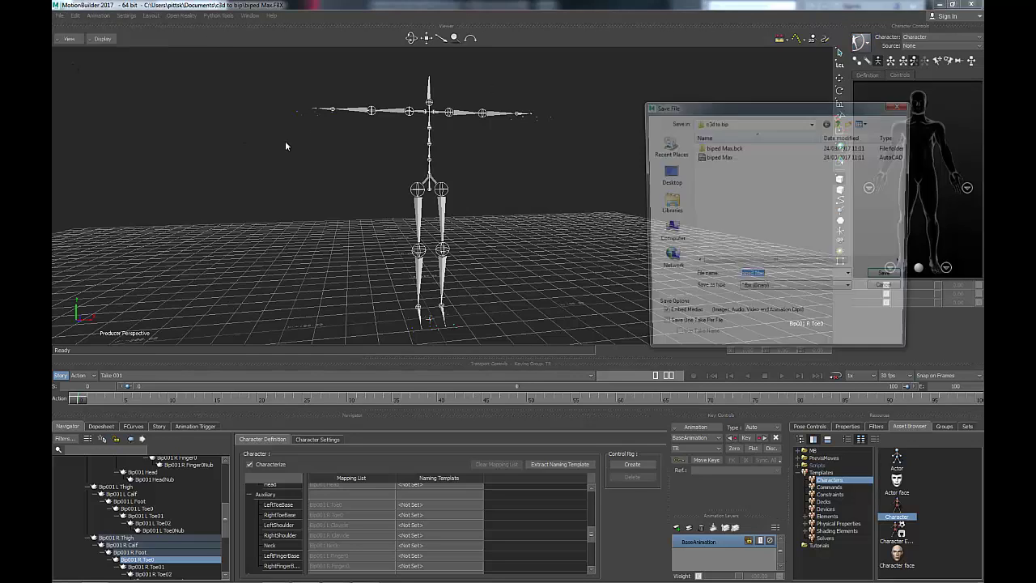
{"action": "left_click", "coordinate": [762, 277]}
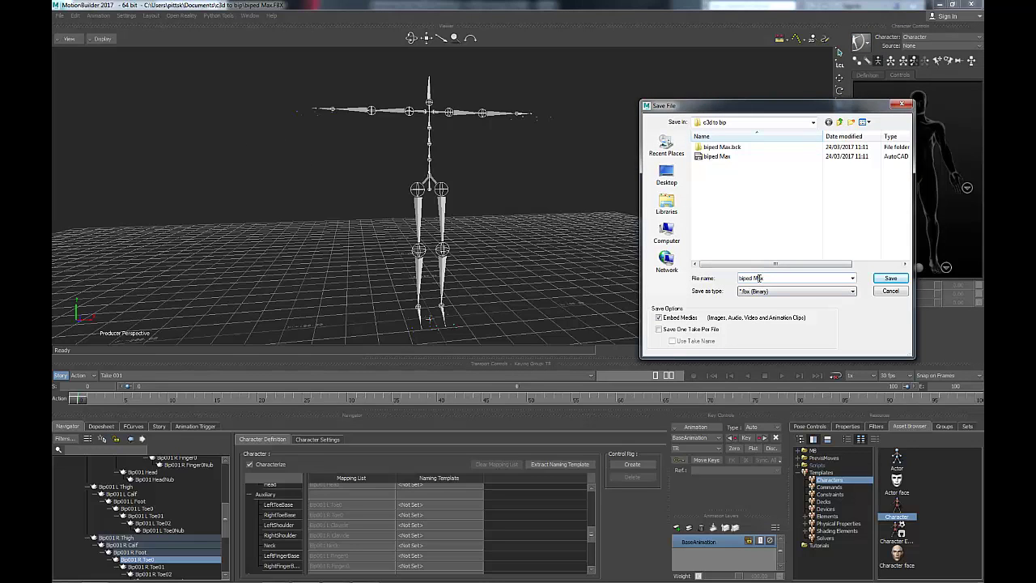
{"action": "double_click", "coordinate": [759, 278]}
{"action": "type", "text": "MB"}
{"action": "left_click", "coordinate": [889, 279]}
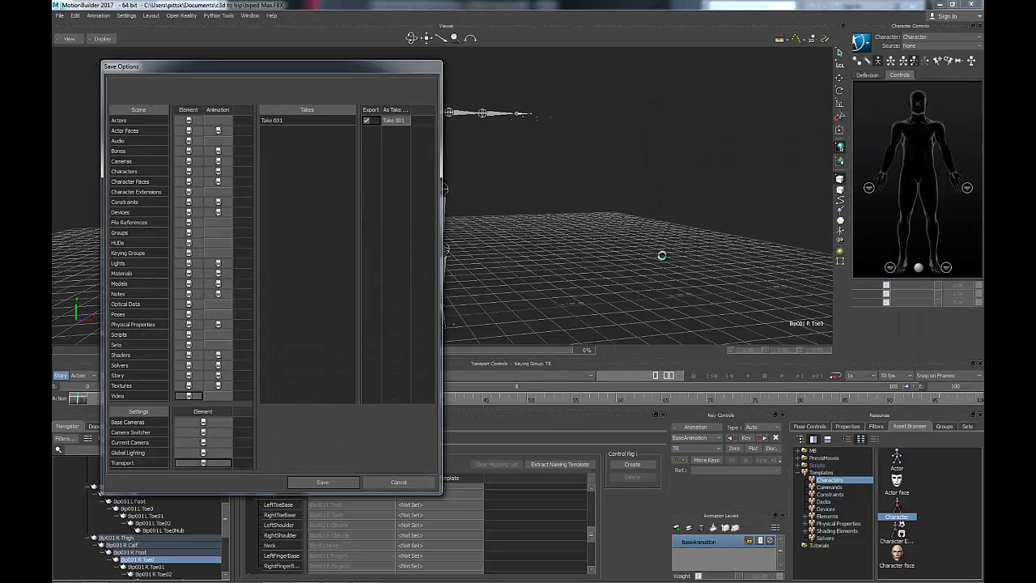
{"action": "left_click", "coordinate": [343, 483]}
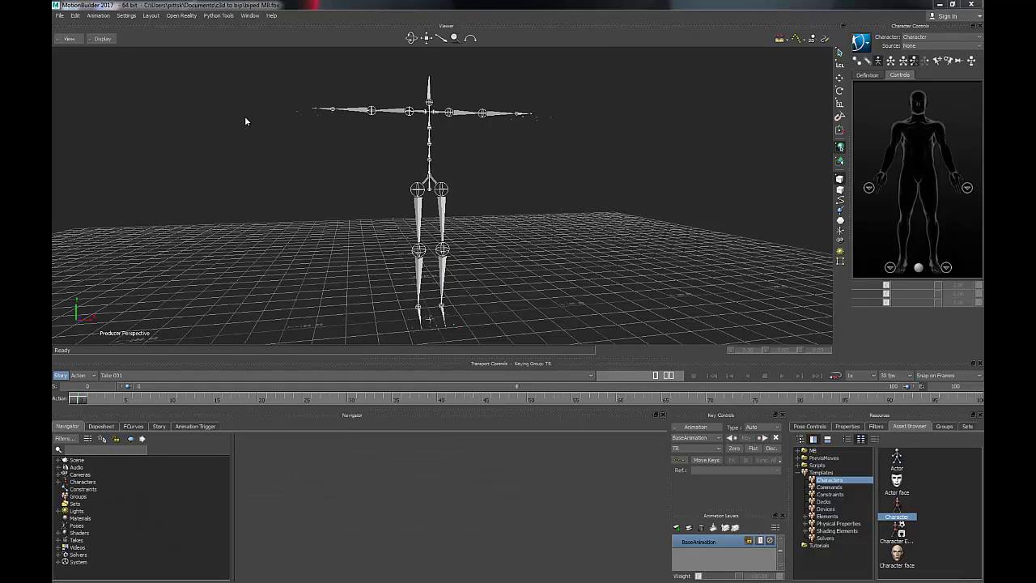
Start a new empty scene without saving changes to the current one
{"action": "left_click", "coordinate": [60, 15]}
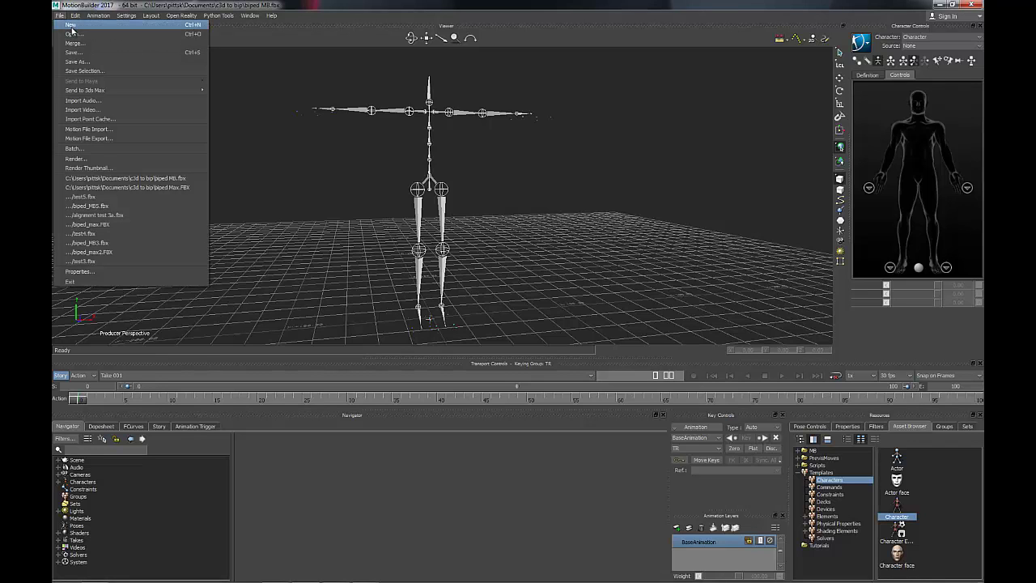
{"action": "left_click", "coordinate": [71, 25]}
{"action": "left_click", "coordinate": [515, 323]}
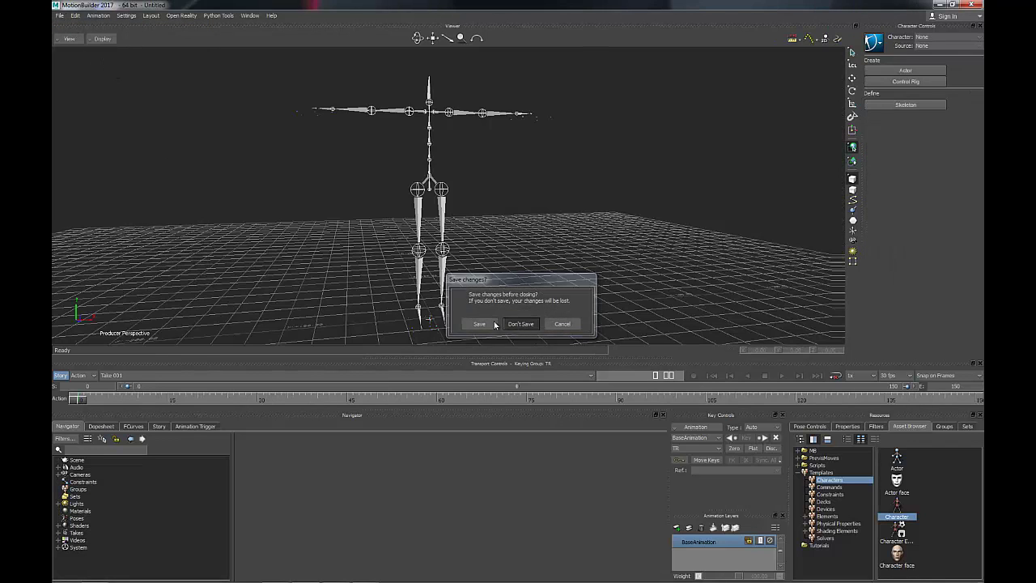
Import the Gun shot03 C3D motion capture file with Create Optical Segments and Keep Actor Prefix enabled
{"action": "left_click", "coordinate": [59, 16]}
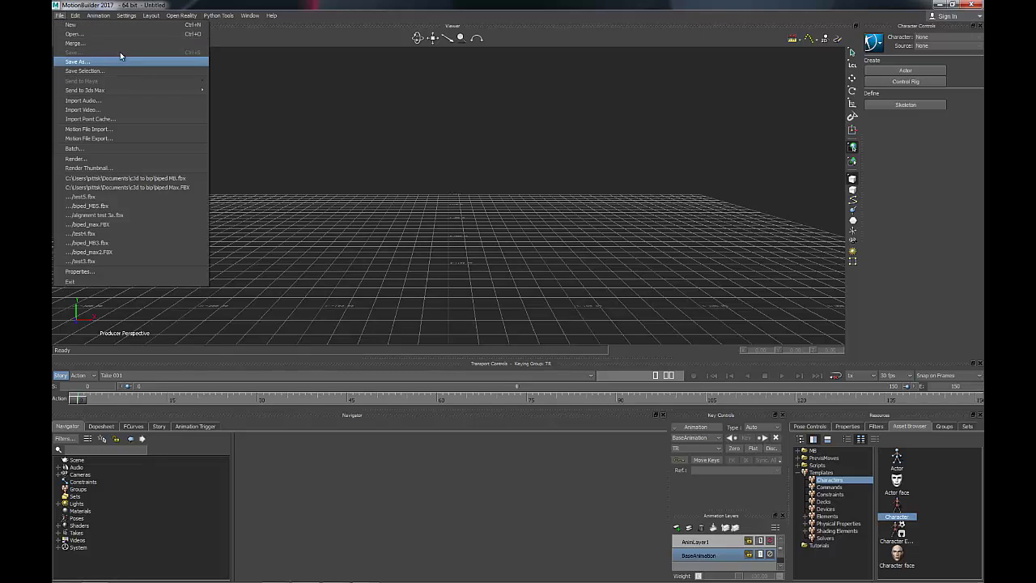
{"action": "left_click", "coordinate": [102, 129]}
{"action": "left_click", "coordinate": [740, 175]}
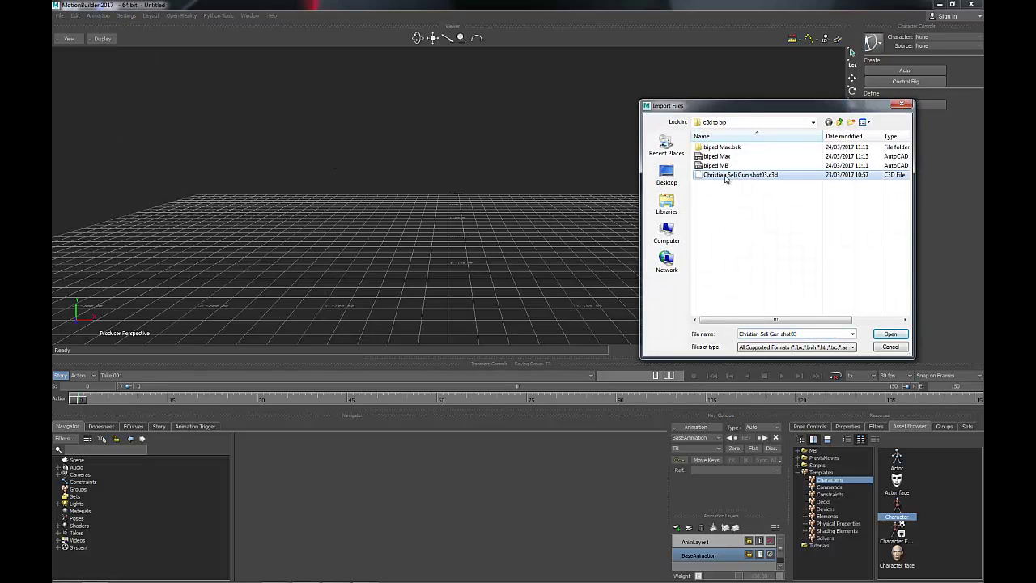
{"action": "left_click", "coordinate": [887, 334]}
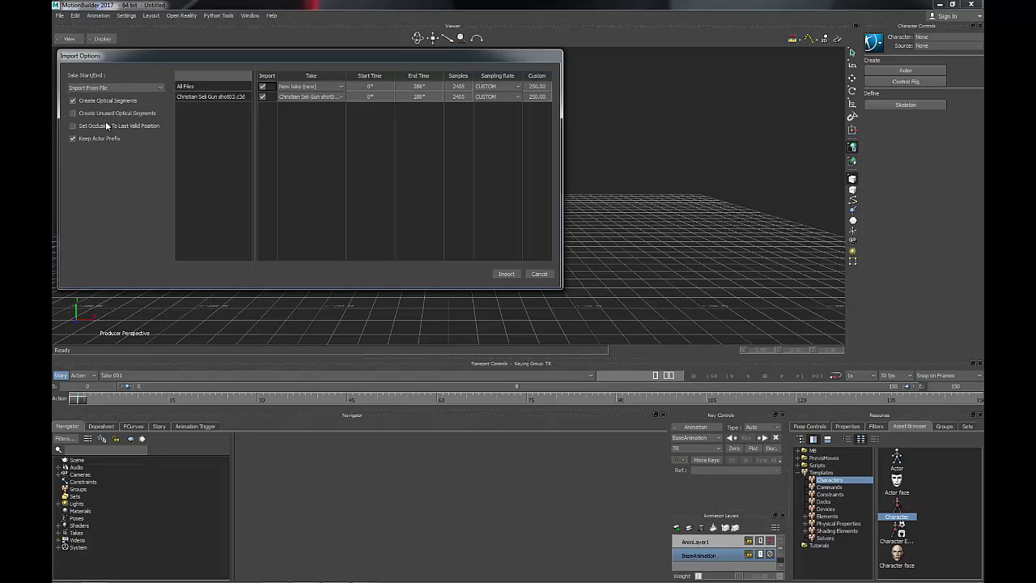
{"action": "left_click", "coordinate": [506, 273]}
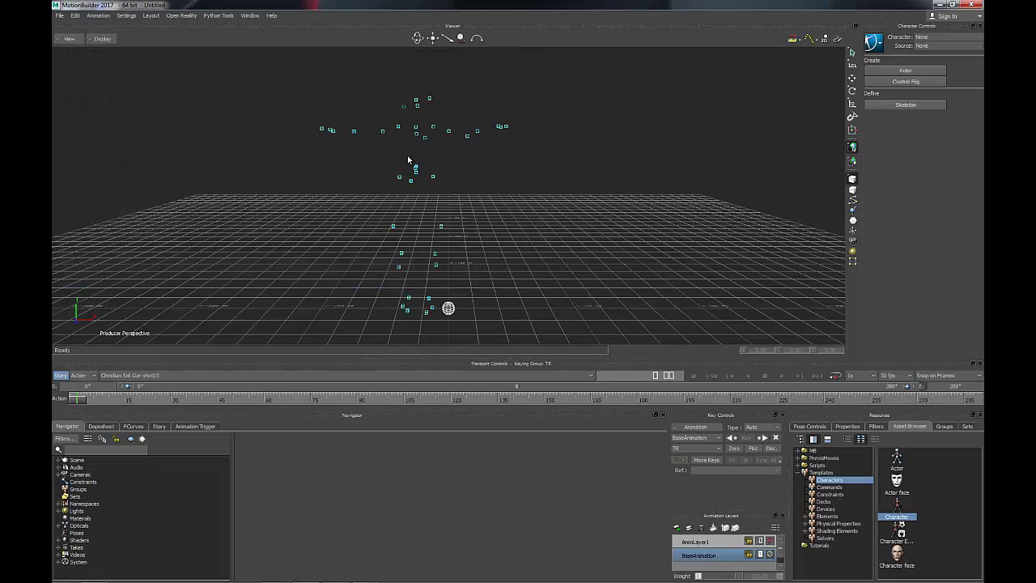
Examine the imported optical markers from the front and side, checking their placement and facing direction against the floor grid
{"action": "left_click_drag", "start_coordinate": [496, 201], "coordinate": [470, 210], "text": "ctrl+shift"}
{"action": "mouse_move", "coordinate": [84, 399]}
{"action": "left_mouse_down"}
{"action": "mouse_move", "coordinate": [713, 457]}
{"action": "mouse_move", "coordinate": [63, 484]}
{"action": "left_mouse_up"}
{"action": "mouse_move", "coordinate": [409, 248]}
{"action": "left_mouse_down", "text": "ctrl+shift"}
{"action": "mouse_move", "coordinate": [388, 235]}
{"action": "mouse_move", "coordinate": [389, 220]}
{"action": "mouse_move", "coordinate": [399, 224]}
{"action": "mouse_move", "coordinate": [376, 222]}
{"action": "mouse_move", "coordinate": [375, 241]}
{"action": "mouse_move", "coordinate": [417, 218]}
{"action": "mouse_move", "coordinate": [474, 210]}
{"action": "left_mouse_up", "text": "ctrl+shift"}
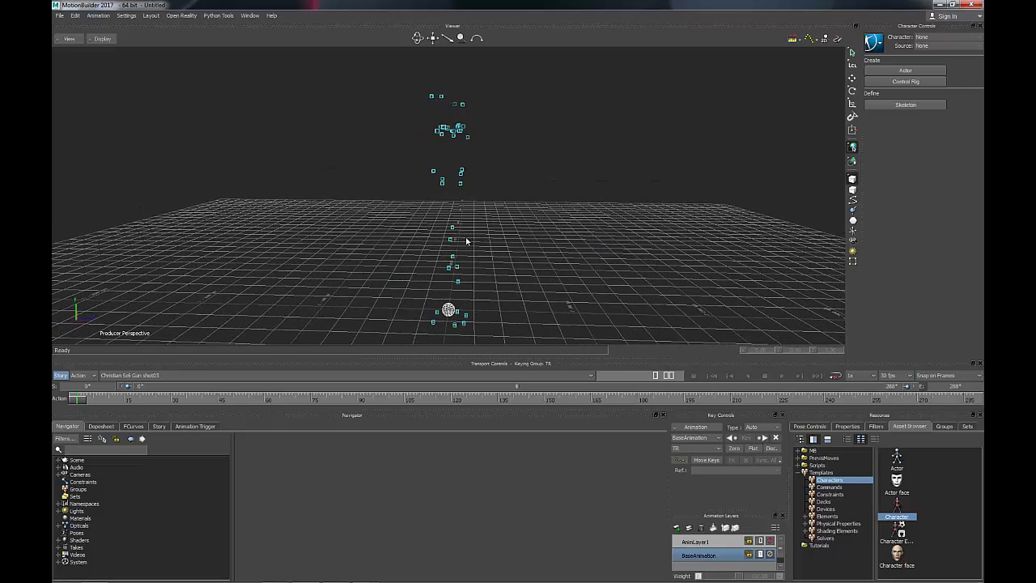
{"action": "mouse_move", "coordinate": [465, 247]}
{"action": "left_mouse_down"}
{"action": "mouse_move", "coordinate": [467, 223]}
{"action": "mouse_move", "coordinate": [475, 262]}
{"action": "left_mouse_up"}
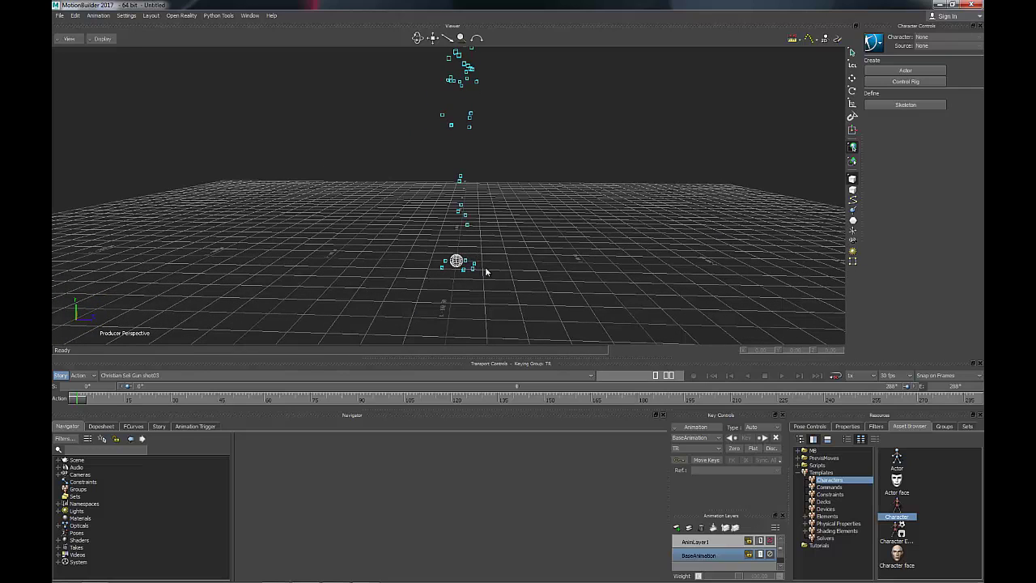
{"action": "mouse_move", "coordinate": [490, 271]}
{"action": "left_mouse_down"}
{"action": "mouse_move", "coordinate": [446, 271]}
{"action": "mouse_move", "coordinate": [478, 263]}
{"action": "left_mouse_up"}
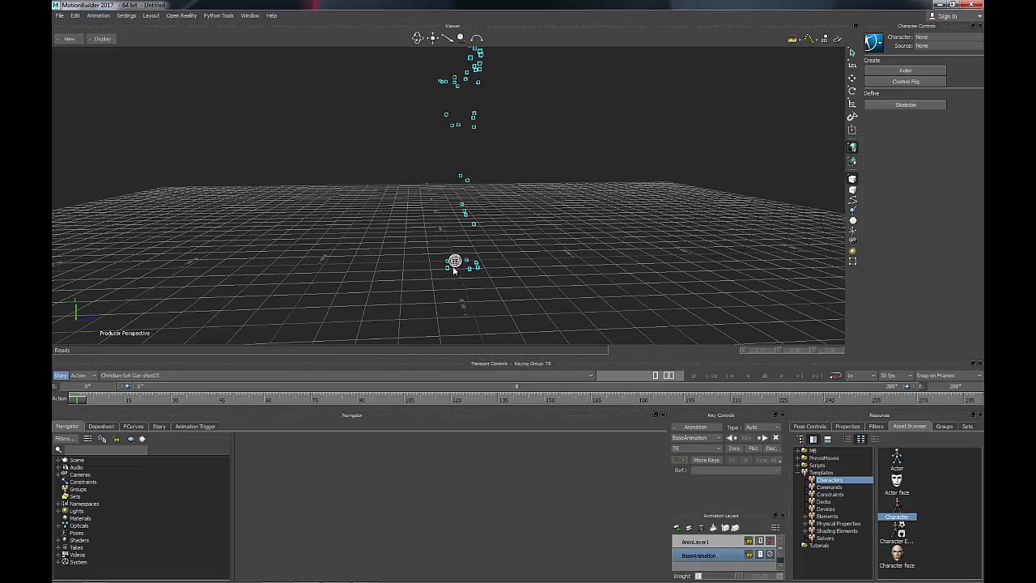
{"action": "left_click_drag", "start_coordinate": [499, 264], "coordinate": [420, 282]}
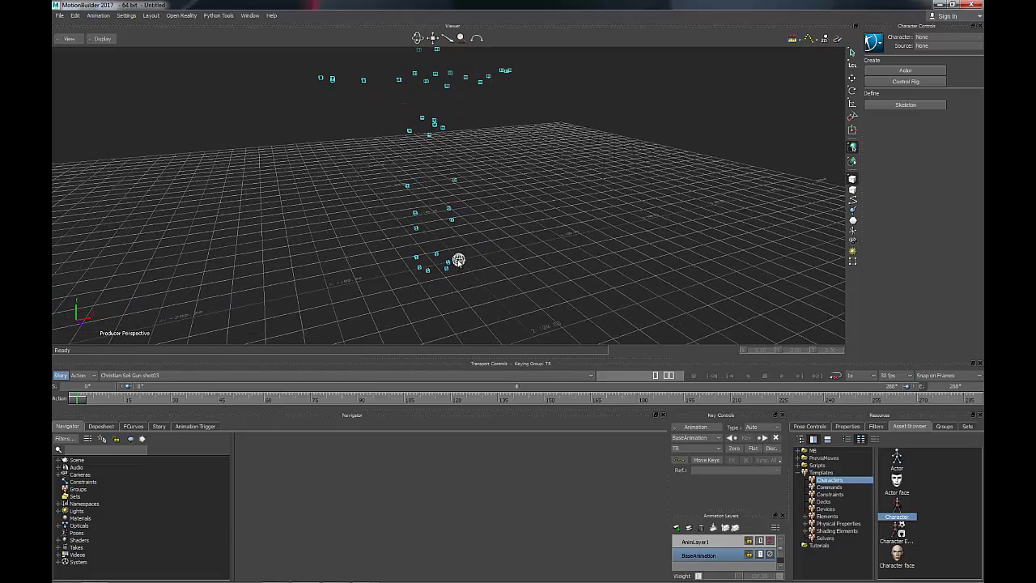
Move the C3D optical root back across the floor grid and rotate it about the vertical axis to turn the markers forward
{"action": "left_click", "coordinate": [459, 260]}
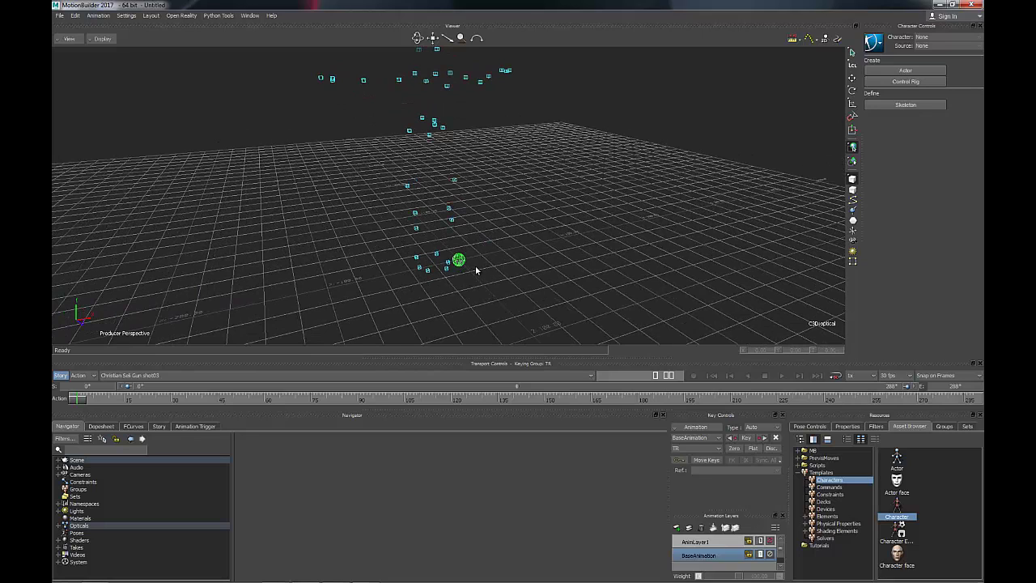
{"action": "key", "text": "t"}
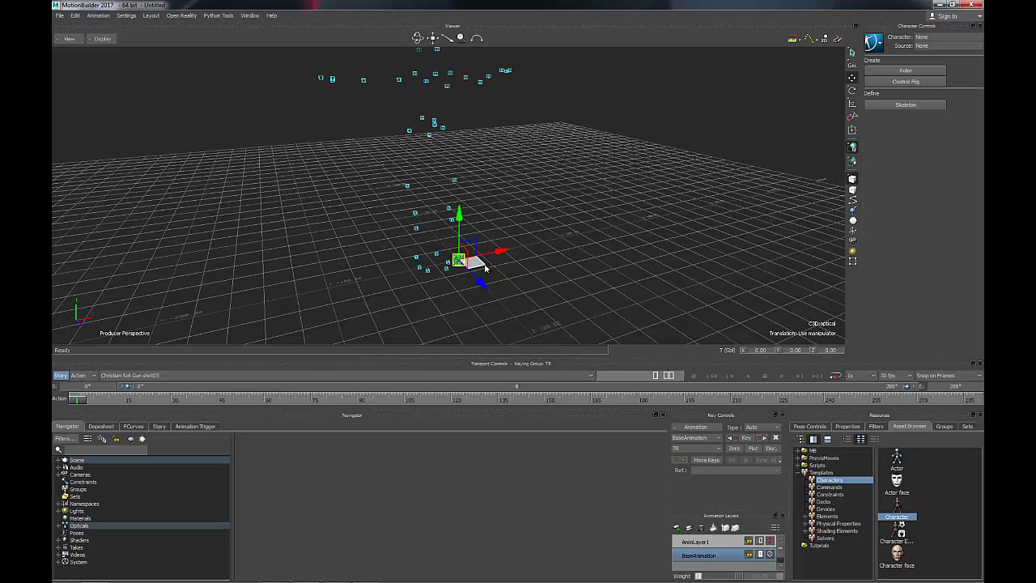
{"action": "mouse_move", "coordinate": [476, 278]}
{"action": "left_mouse_down"}
{"action": "mouse_move", "coordinate": [410, 219]}
{"action": "mouse_move", "coordinate": [488, 215]}
{"action": "left_mouse_up"}
{"action": "key", "text": "e"}
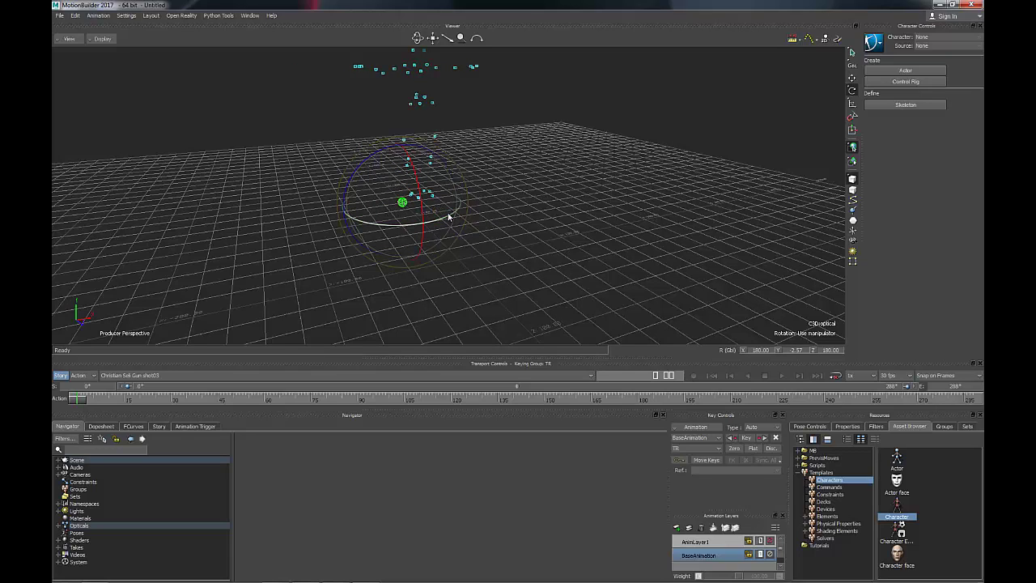
Reposition the optical root on the floor at about X -24, Z -142, lining the markers up with the grid's centre line
{"action": "key", "text": "t"}
{"action": "mouse_move", "coordinate": [444, 197]}
{"action": "left_mouse_down"}
{"action": "mouse_move", "coordinate": [413, 210]}
{"action": "mouse_move", "coordinate": [414, 230]}
{"action": "mouse_move", "coordinate": [431, 217]}
{"action": "left_mouse_up"}
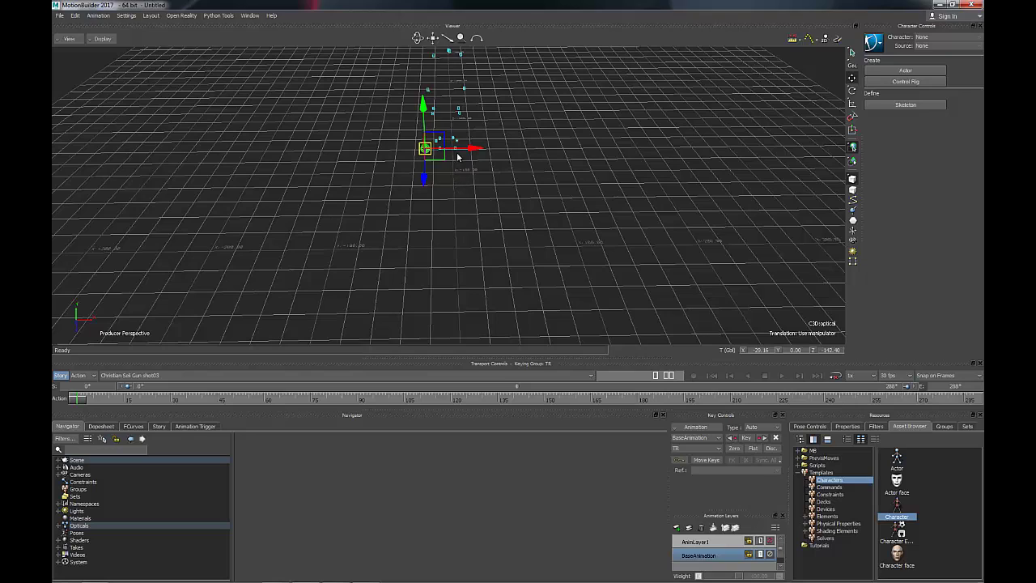
{"action": "left_click_drag", "start_coordinate": [465, 149], "coordinate": [470, 148]}
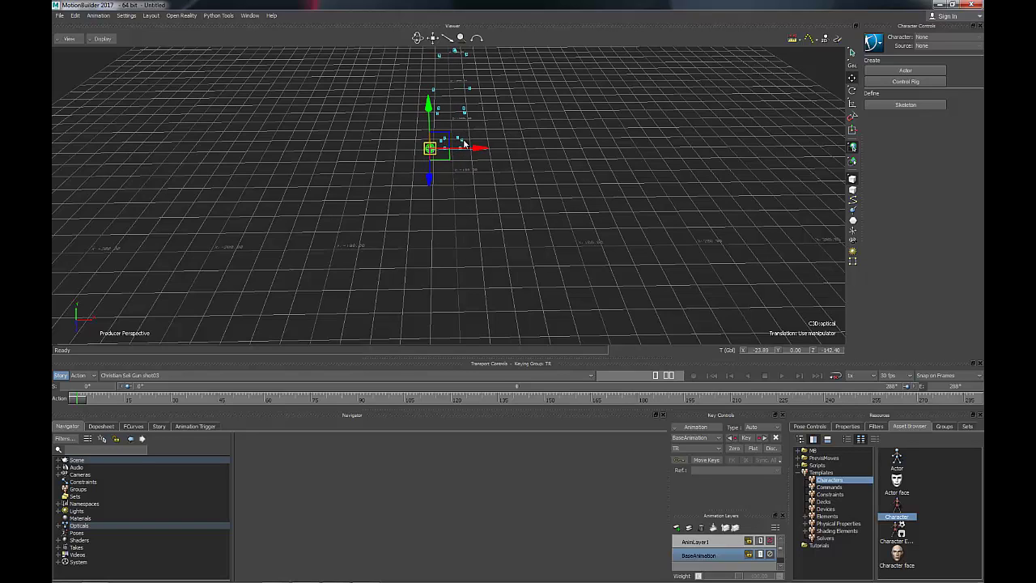
{"action": "left_click_drag", "start_coordinate": [458, 230], "coordinate": [549, 190]}
{"action": "left_click_drag", "start_coordinate": [418, 209], "coordinate": [448, 246]}
{"action": "left_click", "coordinate": [525, 235]}
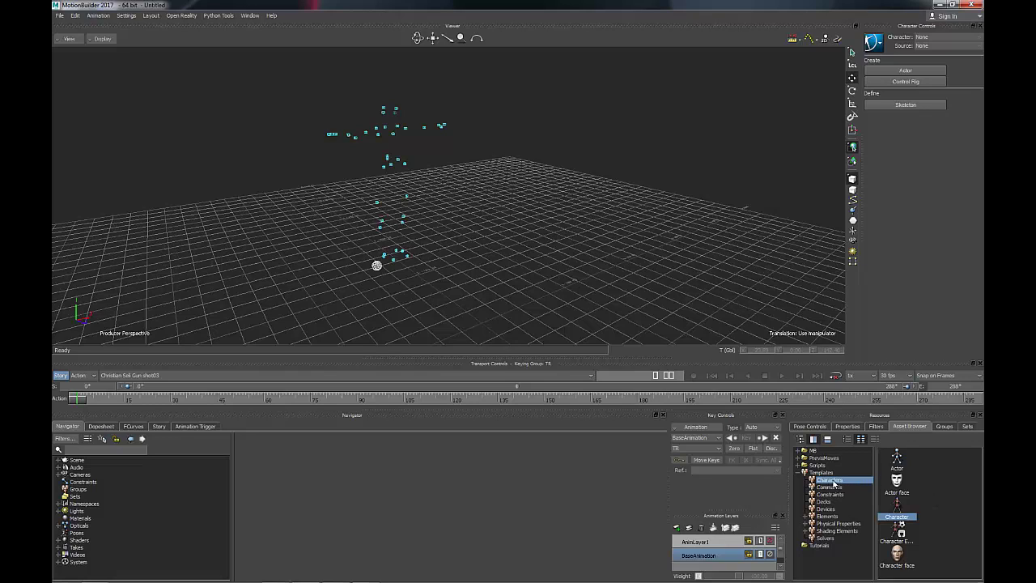
Add an Actor from the Characters templates to the scene near the optical markers
{"action": "left_click_drag", "start_coordinate": [896, 460], "coordinate": [647, 203]}
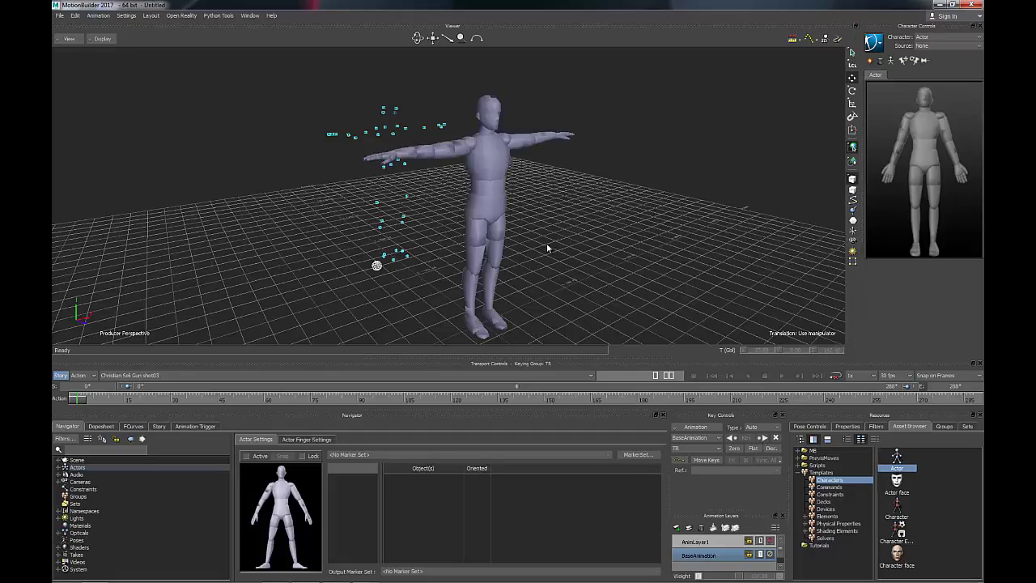
{"action": "mouse_move", "coordinate": [549, 243]}
{"action": "left_mouse_down", "text": "ctrl+shift"}
{"action": "mouse_move", "coordinate": [593, 243]}
{"action": "mouse_move", "coordinate": [544, 246]}
{"action": "mouse_move", "coordinate": [564, 245]}
{"action": "left_mouse_up", "text": "ctrl+shift"}
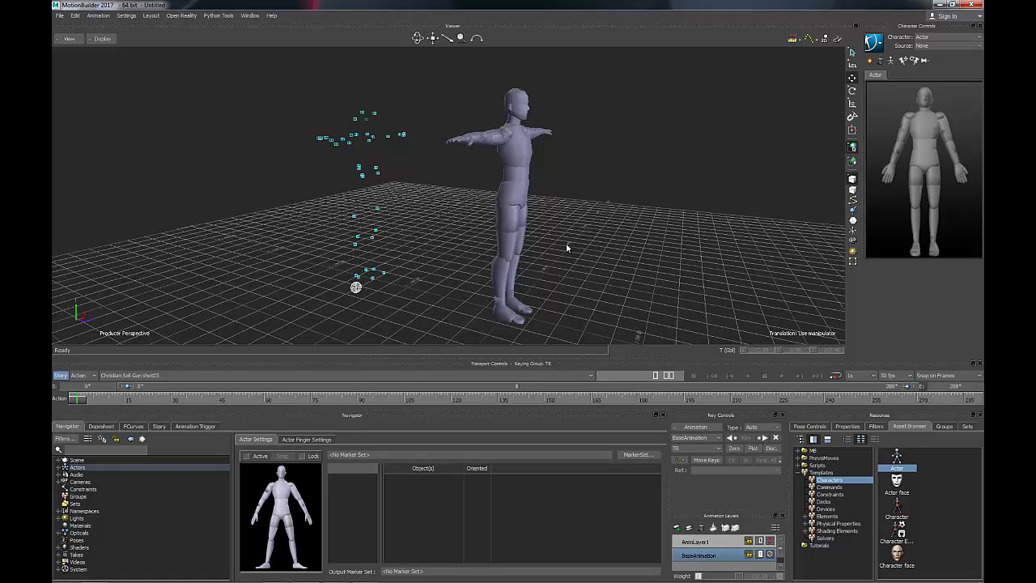
{"action": "left_click_drag", "start_coordinate": [485, 234], "coordinate": [508, 230], "text": "ctrl+shift"}
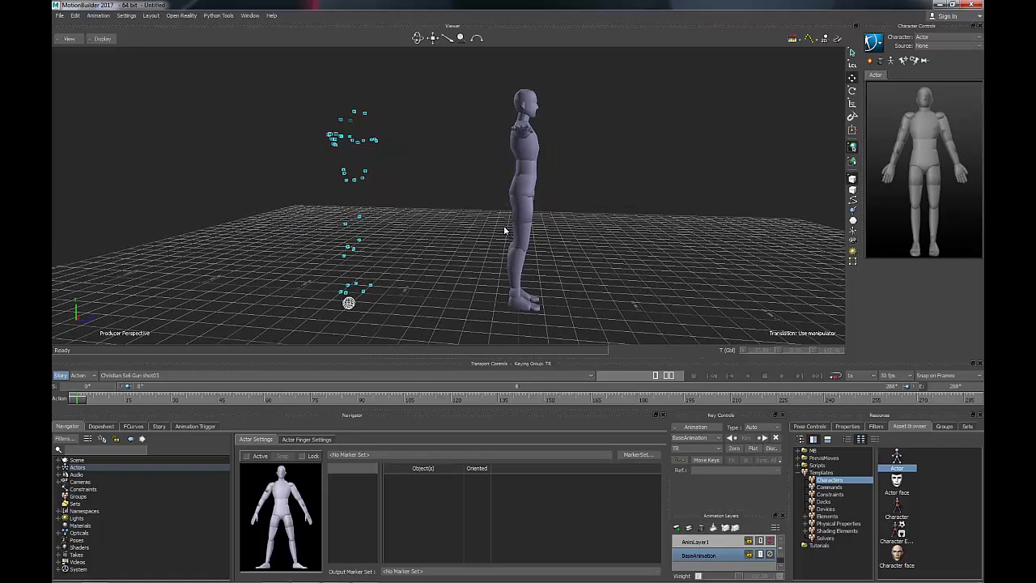
Move the Actor by its hips onto the optical markers, placing the hips at about Y 92, Z -156
{"action": "left_click", "coordinate": [527, 190]}
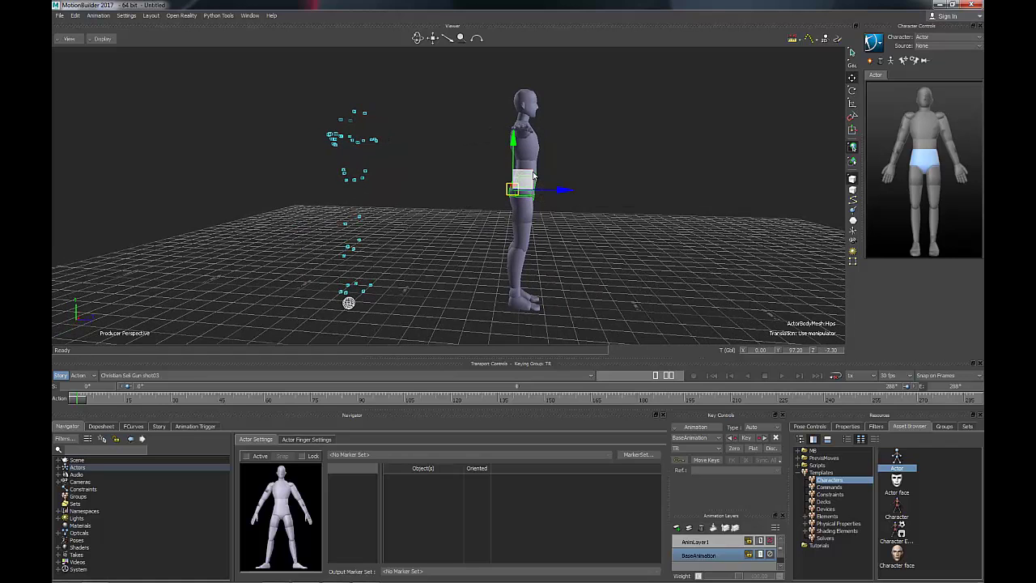
{"action": "mouse_move", "coordinate": [534, 176]}
{"action": "left_mouse_down"}
{"action": "mouse_move", "coordinate": [356, 188]}
{"action": "mouse_move", "coordinate": [366, 180]}
{"action": "mouse_move", "coordinate": [371, 243]}
{"action": "mouse_move", "coordinate": [385, 249]}
{"action": "mouse_move", "coordinate": [415, 171]}
{"action": "left_mouse_up"}
{"action": "left_click_drag", "start_coordinate": [415, 172], "coordinate": [354, 189], "text": "ctrl"}
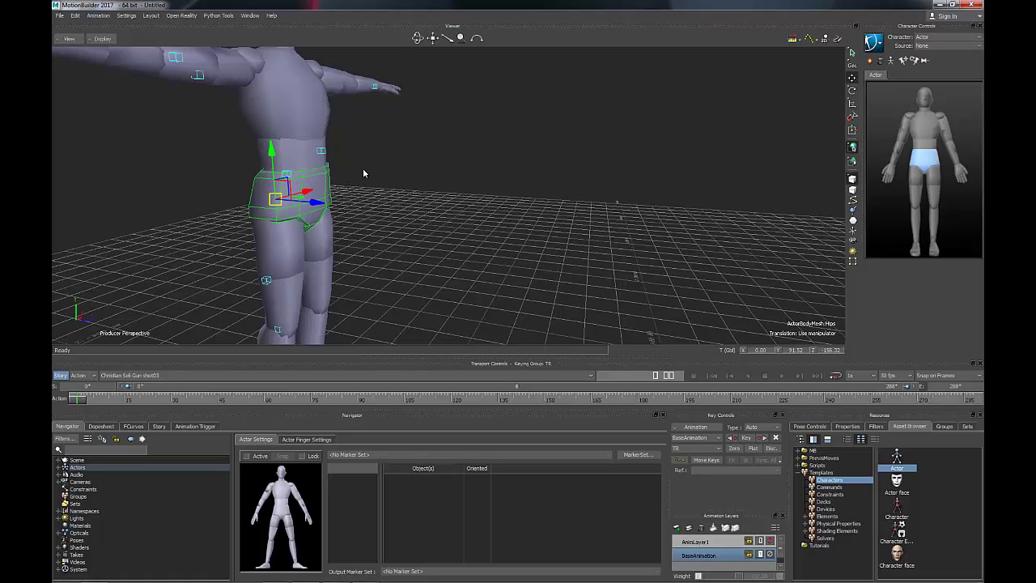
Check the hip and sternum markers against the Actor's torso and set the viewer to X-Ray display
{"action": "left_click", "coordinate": [295, 186]}
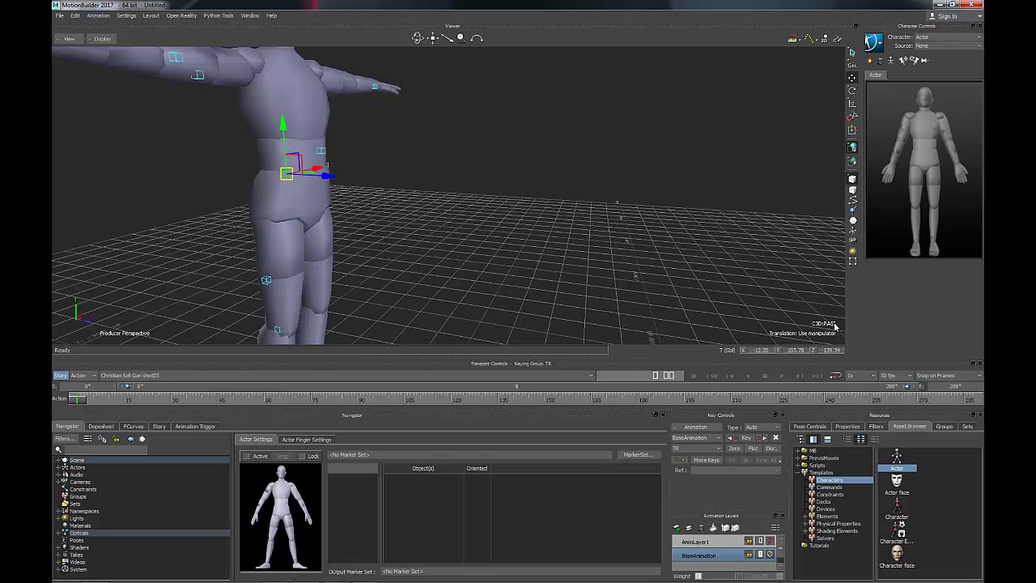
{"action": "left_click_drag", "start_coordinate": [411, 223], "coordinate": [387, 183], "text": "ctrl+shift"}
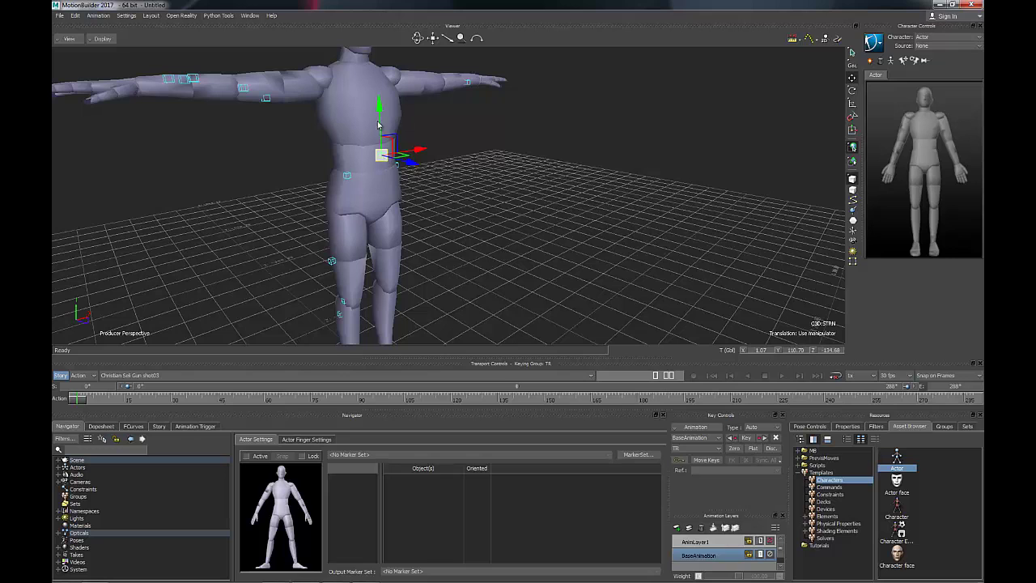
{"action": "left_click", "coordinate": [347, 177]}
{"action": "left_click_drag", "start_coordinate": [340, 194], "coordinate": [452, 204], "text": "ctrl+shift"}
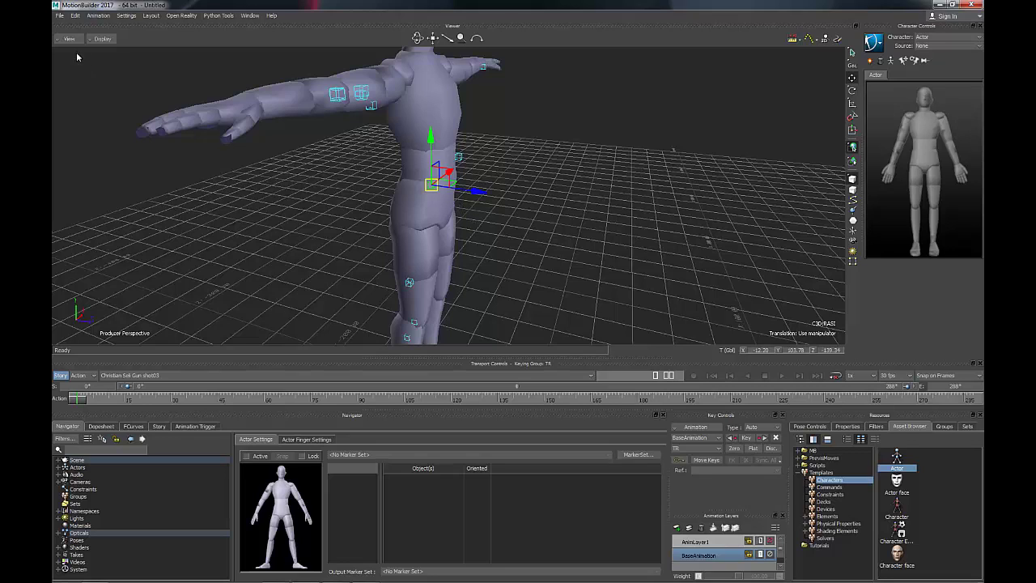
{"action": "left_click", "coordinate": [102, 39]}
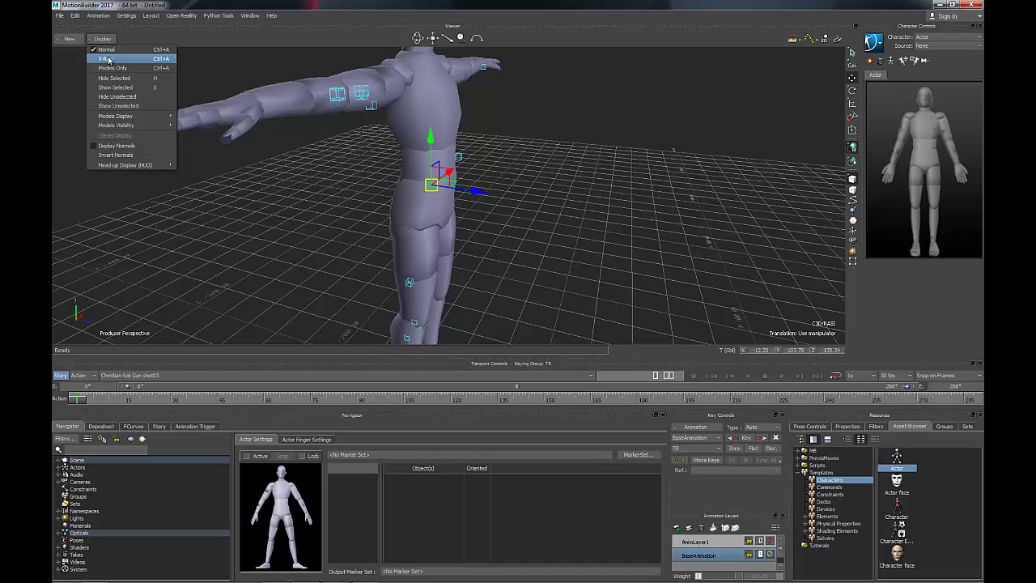
{"action": "left_click", "coordinate": [108, 59]}
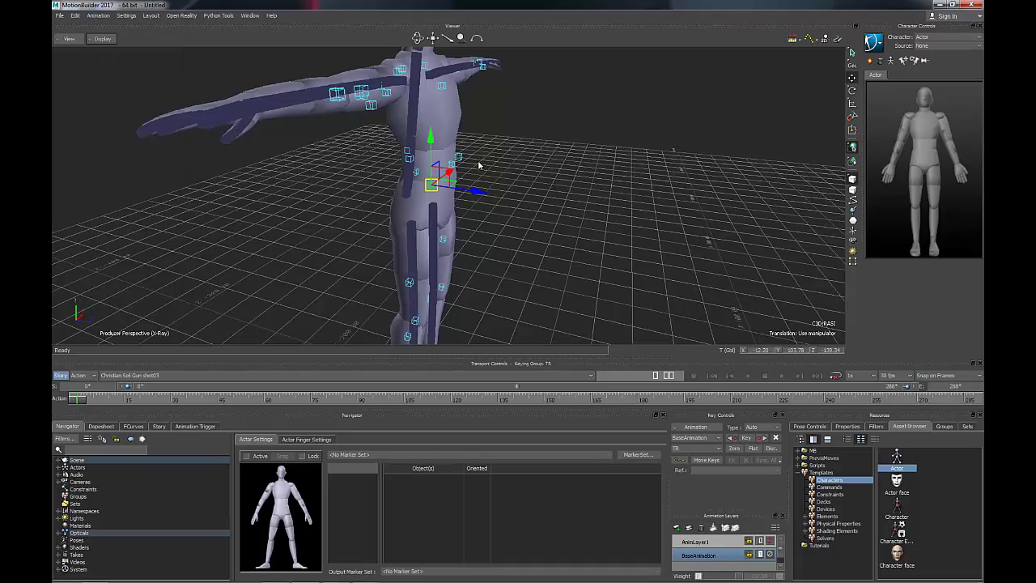
{"action": "left_click_drag", "start_coordinate": [483, 179], "coordinate": [338, 164], "text": "ctrl+shift"}
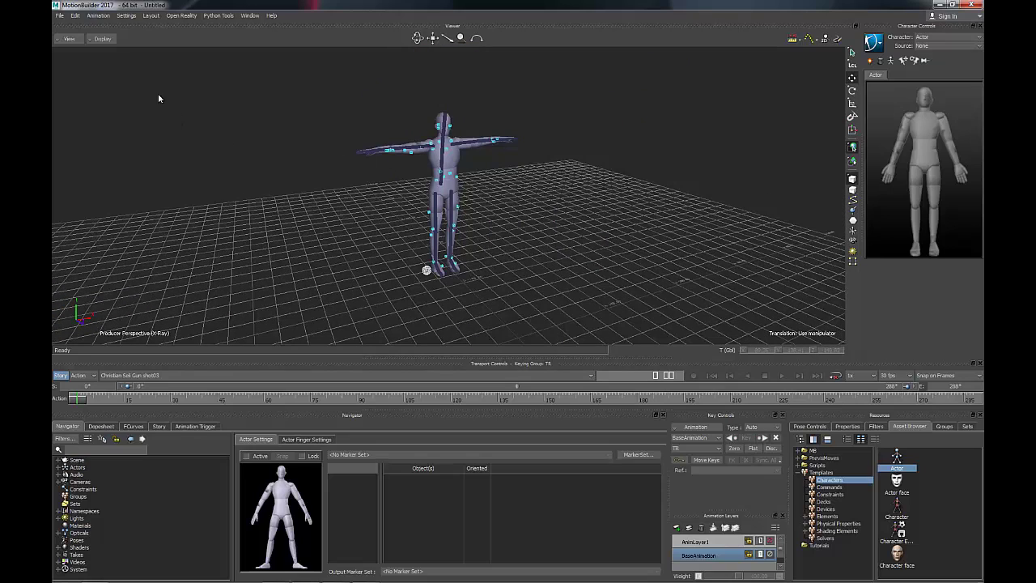
Select all of the Actor's body parts in Models Only display and return the viewer to X-Ray display
{"action": "left_click", "coordinate": [102, 39]}
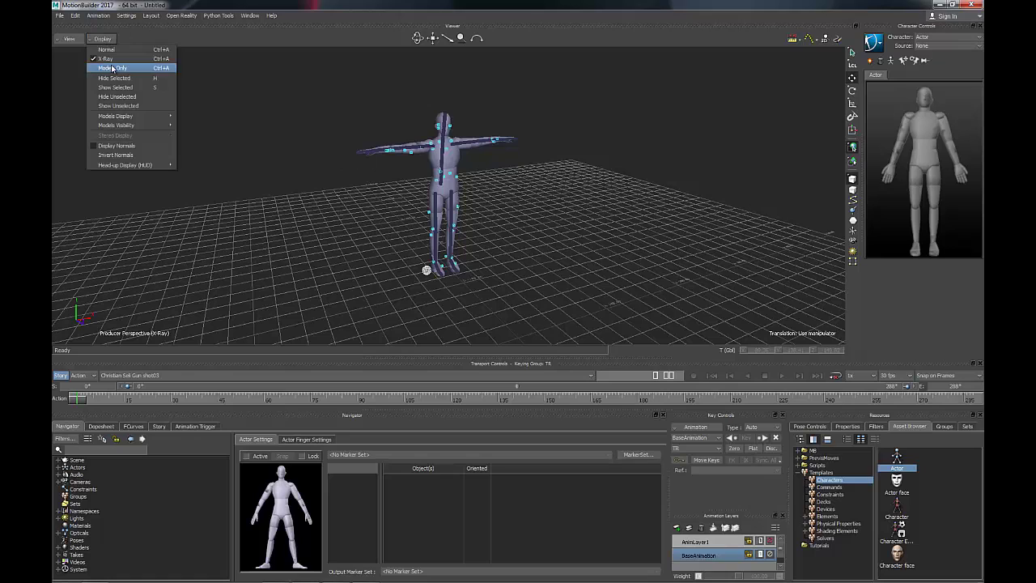
{"action": "left_click", "coordinate": [112, 68]}
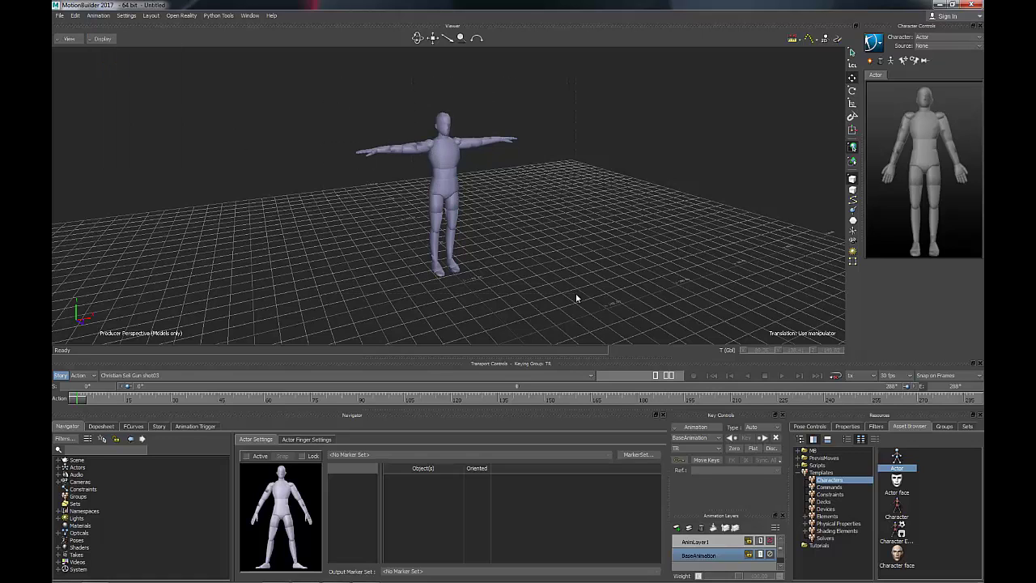
{"action": "left_click_drag", "start_coordinate": [577, 294], "coordinate": [574, 291]}
{"action": "left_click", "coordinate": [103, 39]}
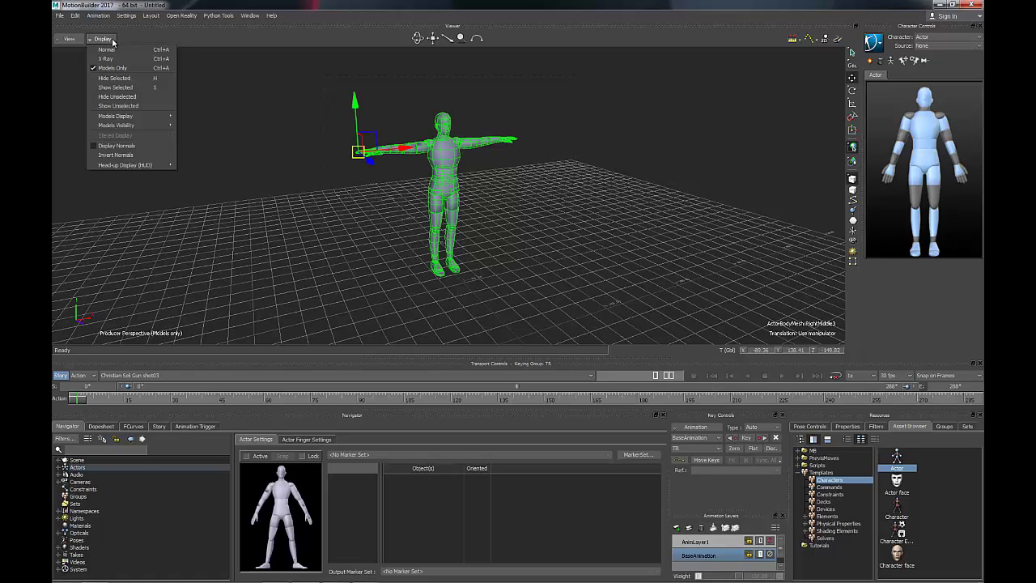
{"action": "left_click", "coordinate": [109, 58]}
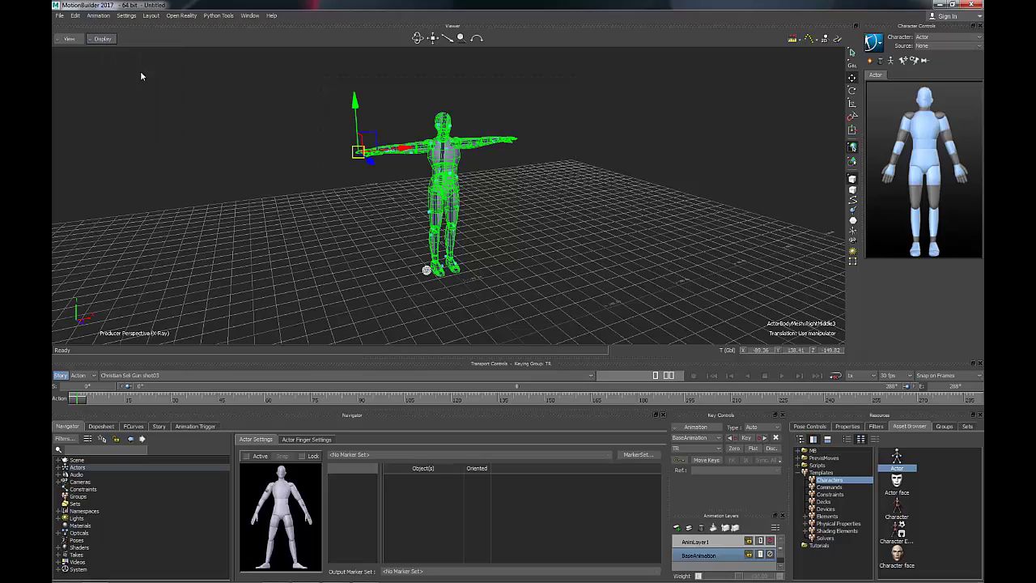
{"action": "mouse_move", "coordinate": [456, 199]}
{"action": "left_mouse_down", "text": "shift"}
{"action": "mouse_move", "coordinate": [478, 199]}
{"action": "mouse_move", "coordinate": [429, 209]}
{"action": "mouse_move", "coordinate": [476, 185]}
{"action": "mouse_move", "coordinate": [515, 192]}
{"action": "mouse_move", "coordinate": [456, 189]}
{"action": "mouse_move", "coordinate": [444, 201]}
{"action": "left_mouse_up", "text": "shift"}
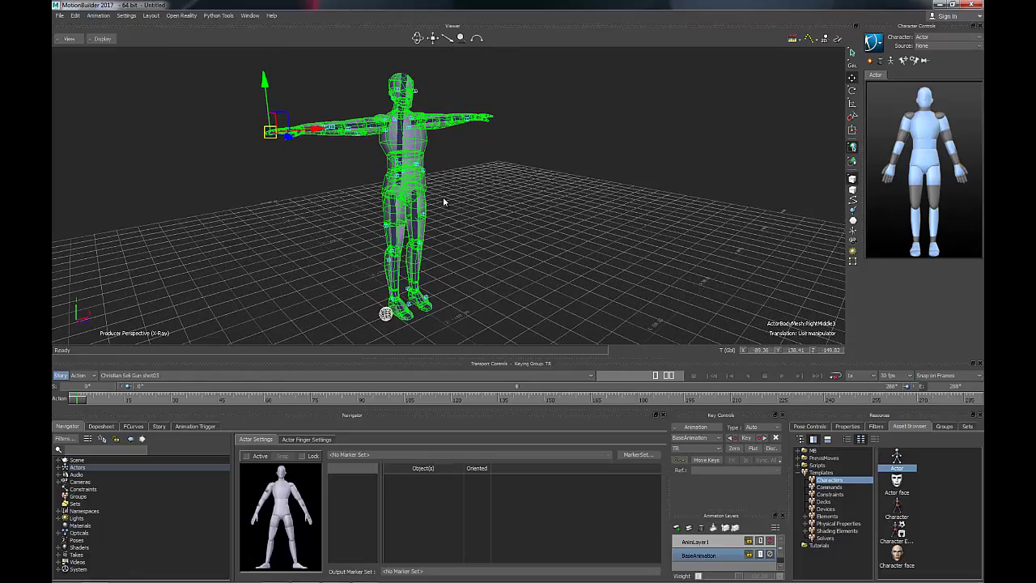
Scale the whole Actor uniformly to about 0.93 to match the height and arm span of the markers
{"action": "key", "text": "s"}
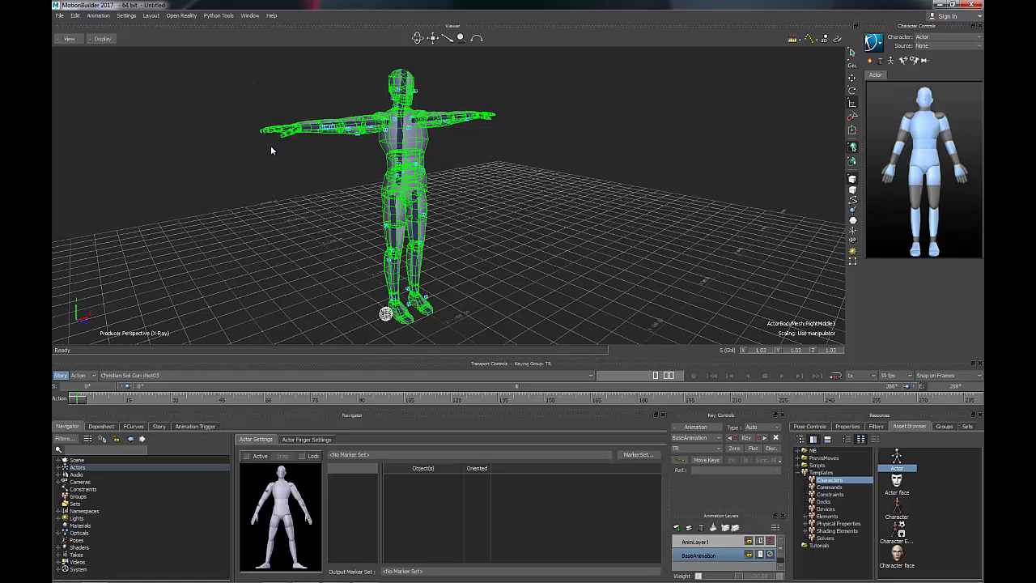
{"action": "mouse_move", "coordinate": [269, 135]}
{"action": "left_mouse_down"}
{"action": "mouse_move", "coordinate": [246, 133]}
{"action": "mouse_move", "coordinate": [264, 121]}
{"action": "left_mouse_up"}
{"action": "left_click_drag", "start_coordinate": [321, 207], "coordinate": [303, 240], "text": "ctrl+shift"}
{"action": "left_click_drag", "start_coordinate": [284, 160], "coordinate": [285, 163]}
{"action": "left_click_drag", "start_coordinate": [379, 167], "coordinate": [501, 164], "text": "ctrl+shift"}
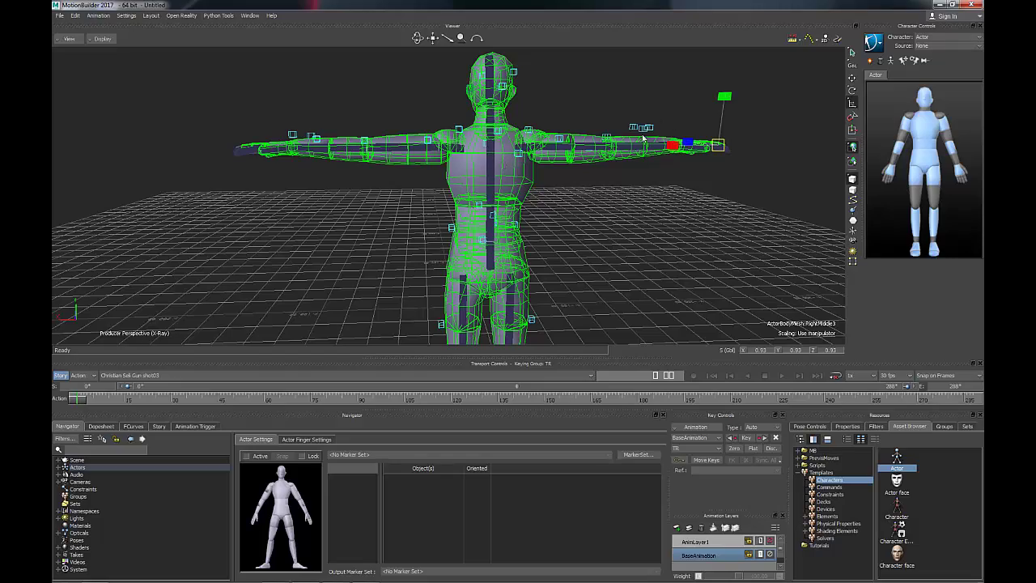
Examine the scaled Actor's arms, torso, legs and feet against the markers from the front and side
{"action": "left_click_drag", "start_coordinate": [620, 199], "coordinate": [612, 127], "text": "shift"}
{"action": "left_click_drag", "start_coordinate": [596, 181], "coordinate": [429, 215], "text": "ctrl+shift"}
{"action": "scroll", "coordinate": [439, 173], "scroll_direction": "up", "scroll_amount": 3}
{"action": "scroll", "coordinate": [433, 219], "scroll_direction": "down", "scroll_amount": 4}
{"action": "left_click_drag", "start_coordinate": [511, 196], "coordinate": [510, 194], "text": "ctrl+shift"}
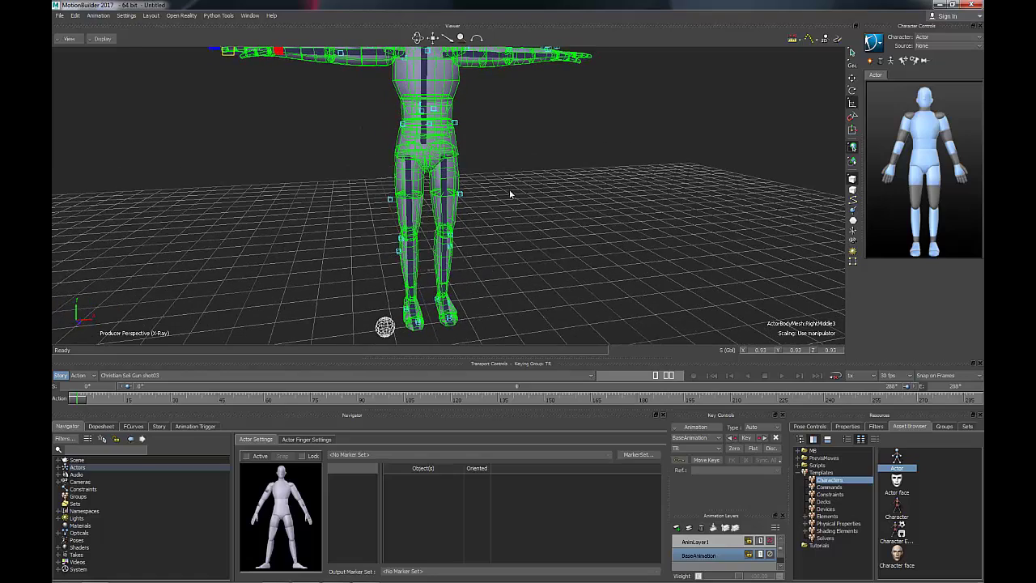
{"action": "left_click", "coordinate": [507, 142]}
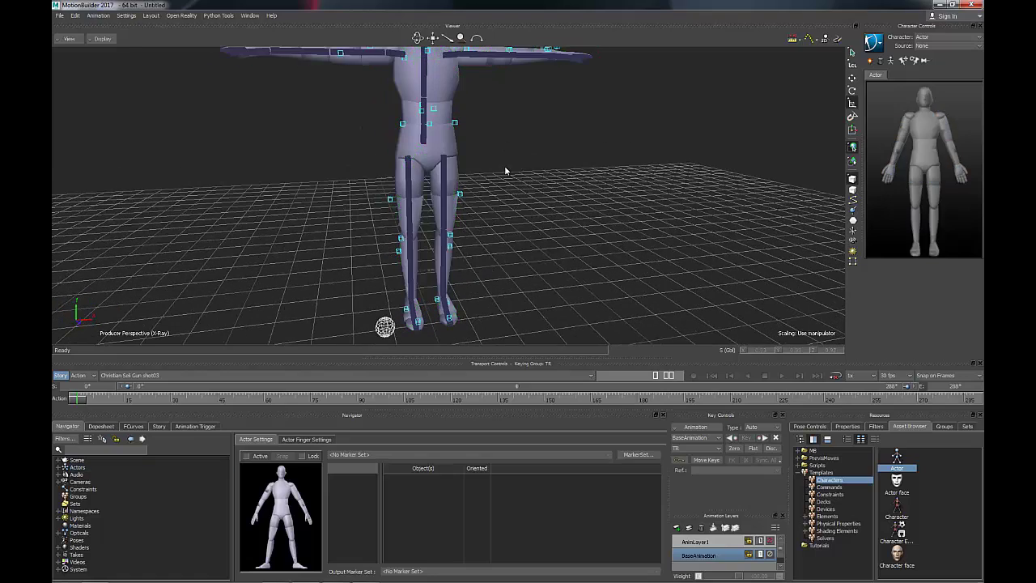
{"action": "left_click_drag", "start_coordinate": [504, 165], "coordinate": [527, 198], "text": "ctrl"}
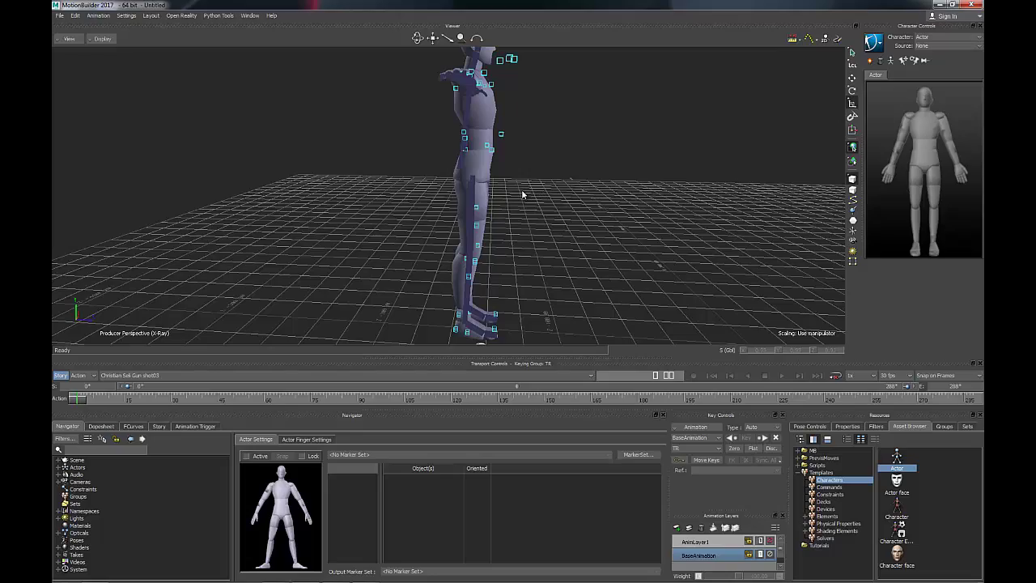
{"action": "mouse_move", "coordinate": [518, 195]}
{"action": "left_mouse_down", "text": "ctrl+shift"}
{"action": "mouse_move", "coordinate": [484, 194]}
{"action": "mouse_move", "coordinate": [512, 196]}
{"action": "mouse_move", "coordinate": [504, 204]}
{"action": "left_mouse_up", "text": "ctrl+shift"}
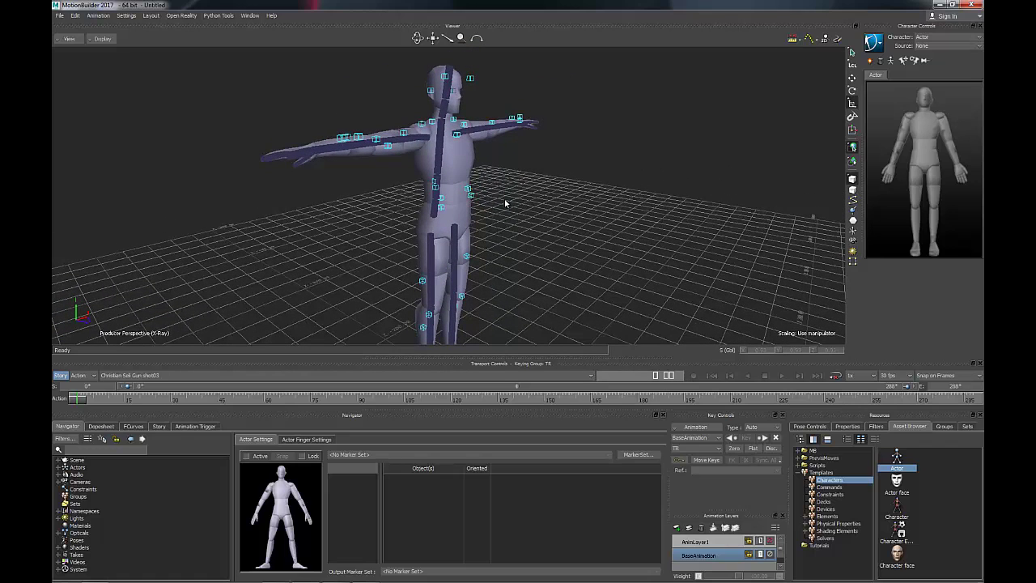
{"action": "mouse_move", "coordinate": [504, 203]}
{"action": "left_mouse_down", "text": "ctrl+shift"}
{"action": "mouse_move", "coordinate": [485, 220]}
{"action": "mouse_move", "coordinate": [440, 225]}
{"action": "mouse_move", "coordinate": [514, 216]}
{"action": "left_mouse_up", "text": "ctrl+shift"}
Change the viewer out of X-Ray display and adjust the Actor's hips against the surrounding waist markers
{"action": "key", "text": "t"}
{"action": "left_click", "coordinate": [470, 233]}
{"action": "key", "text": "ctrl+a"}
{"action": "left_click_drag", "start_coordinate": [425, 190], "coordinate": [466, 230]}
{"action": "key", "text": "s"}
{"action": "left_click_drag", "start_coordinate": [466, 230], "coordinate": [696, 224], "text": "ctrl+shift"}
Fit the Actor's chest between the front and back torso markers, adjusting it from the side view
{"action": "key", "text": "t"}
{"action": "left_click_drag", "start_coordinate": [465, 154], "coordinate": [619, 144], "text": "ctrl+shift"}
{"action": "left_click", "coordinate": [469, 154]}
{"action": "left_click_drag", "start_coordinate": [525, 167], "coordinate": [484, 192], "text": "ctrl+shift"}
{"action": "key", "text": "s"}
{"action": "left_click_drag", "start_coordinate": [484, 231], "coordinate": [452, 185]}
Scale the waist's depth to fit its markers and refine the chest scale to about 0.86 in Y and 0.82 in Z
{"action": "left_click", "coordinate": [469, 281]}
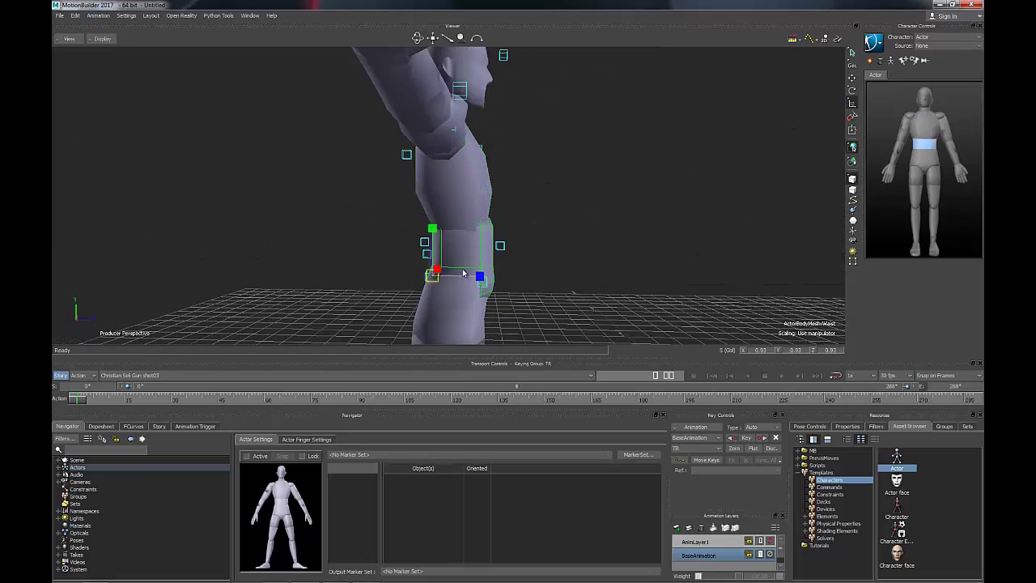
{"action": "left_click_drag", "start_coordinate": [478, 277], "coordinate": [483, 278]}
{"action": "left_click", "coordinate": [467, 199]}
{"action": "key", "text": "r"}
{"action": "left_click_drag", "start_coordinate": [467, 199], "coordinate": [376, 158], "text": "ctrl+shift"}
{"action": "key", "text": "s"}
{"action": "left_click_drag", "start_coordinate": [333, 232], "coordinate": [341, 231], "text": "ctrl+shift"}
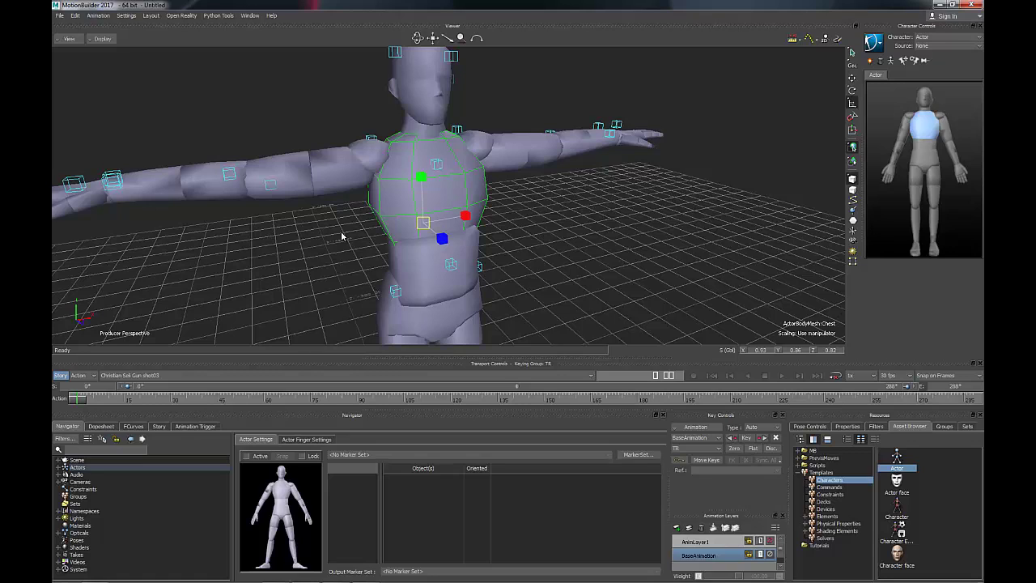
Rotate the Actor's right collar to about 10 degrees and its left collar to about 9 degrees in Z, raising both shoulders
{"action": "left_click", "coordinate": [377, 155]}
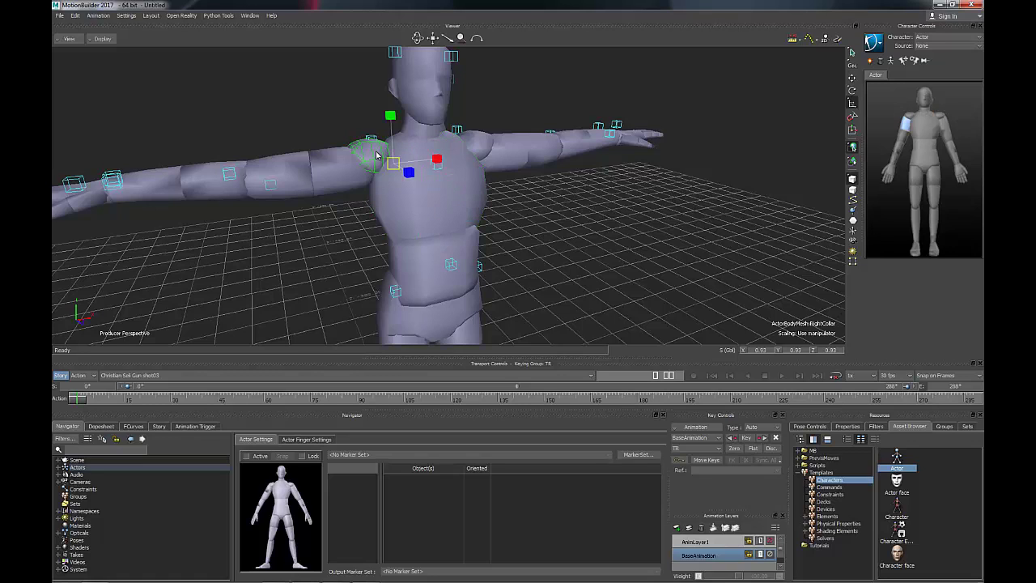
{"action": "key", "text": "e"}
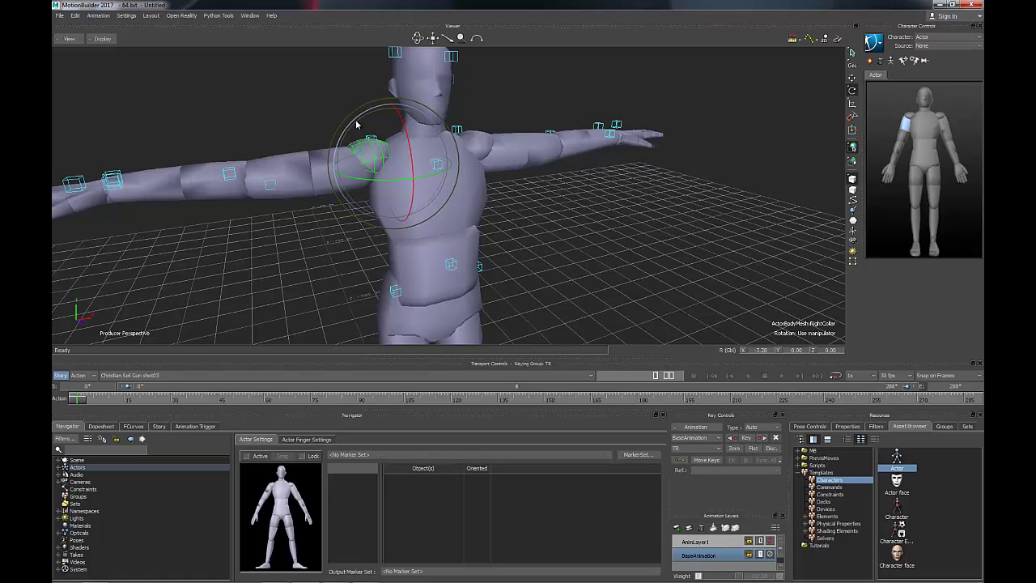
{"action": "left_click_drag", "start_coordinate": [356, 123], "coordinate": [361, 121]}
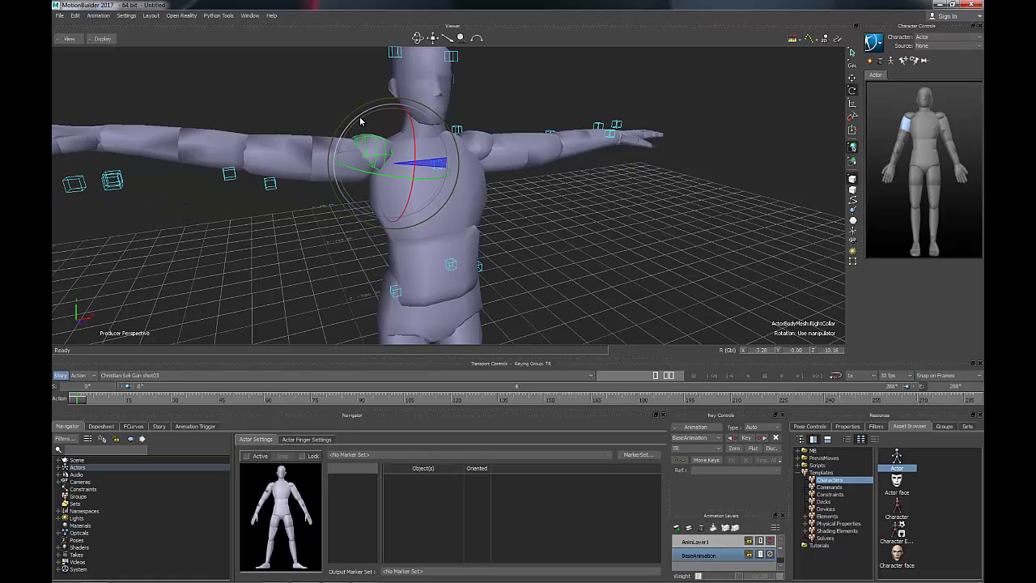
{"action": "left_click_drag", "start_coordinate": [362, 121], "coordinate": [361, 121]}
{"action": "left_click", "coordinate": [484, 146]}
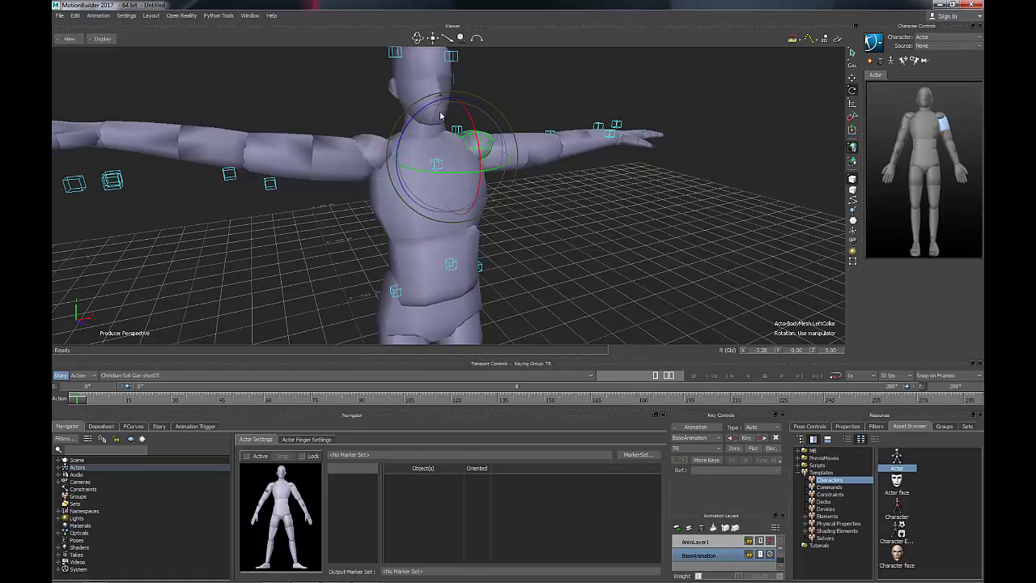
{"action": "left_click_drag", "start_coordinate": [438, 111], "coordinate": [418, 129]}
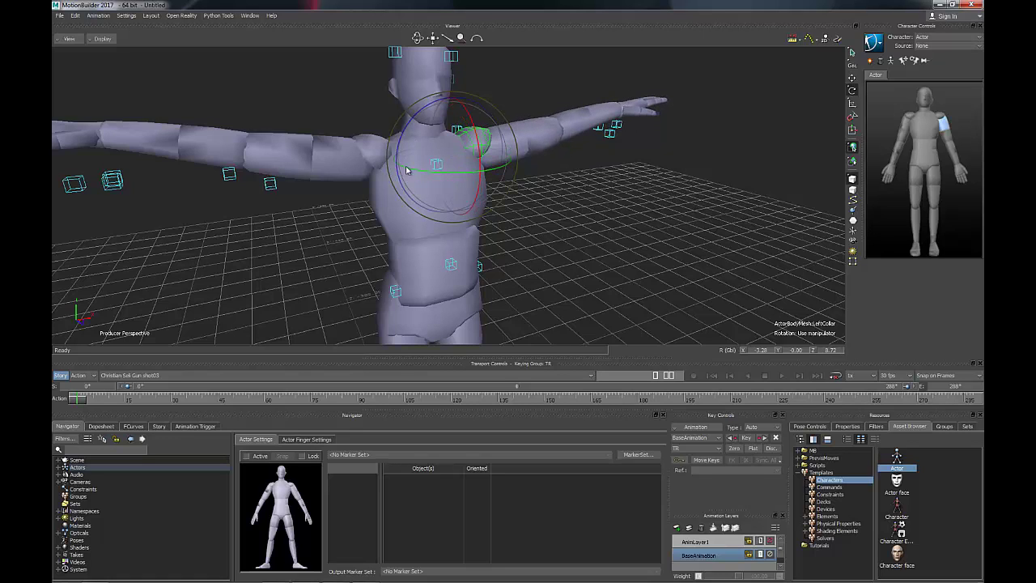
Lower the Actor's right shoulder to about -0.4 degrees in Z and roll it to about -21 degrees in local X
{"action": "left_click", "coordinate": [341, 167]}
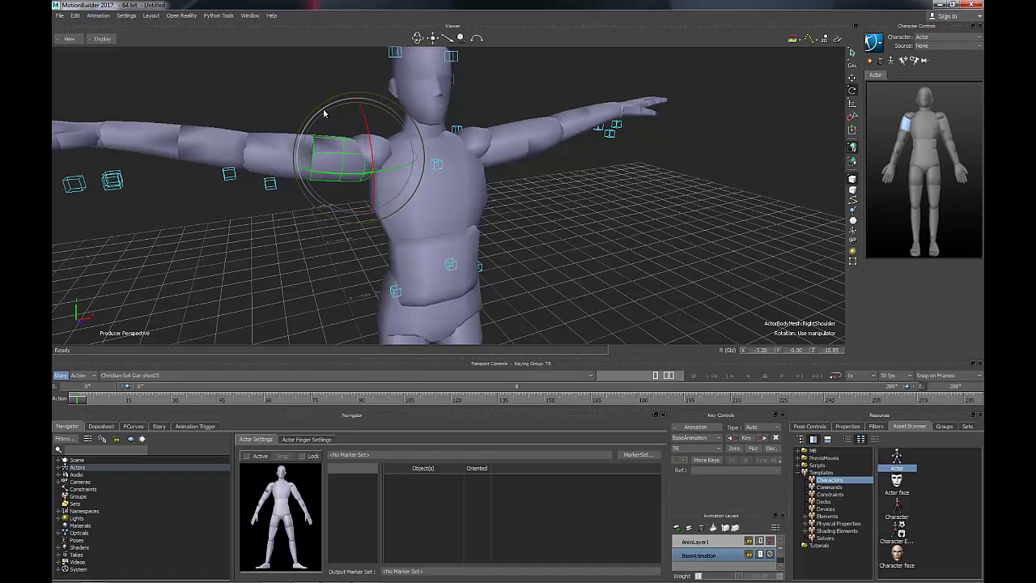
{"action": "left_click_drag", "start_coordinate": [328, 115], "coordinate": [319, 116]}
{"action": "left_click_drag", "start_coordinate": [257, 234], "coordinate": [294, 246], "text": "ctrl+shift"}
{"action": "mouse_move", "coordinate": [352, 259]}
{"action": "left_mouse_down", "text": "ctrl+shift"}
{"action": "mouse_move", "coordinate": [343, 238]}
{"action": "mouse_move", "coordinate": [360, 247]}
{"action": "left_mouse_up", "text": "ctrl+shift"}
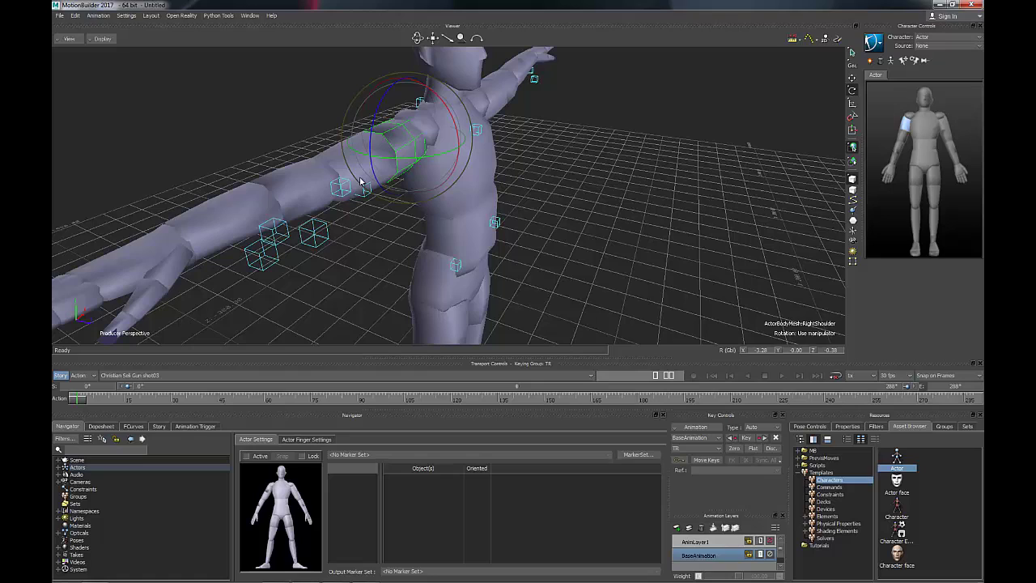
{"action": "left_click", "coordinate": [856, 68]}
{"action": "left_click", "coordinate": [863, 72]}
{"action": "left_click_drag", "start_coordinate": [454, 128], "coordinate": [451, 120]}
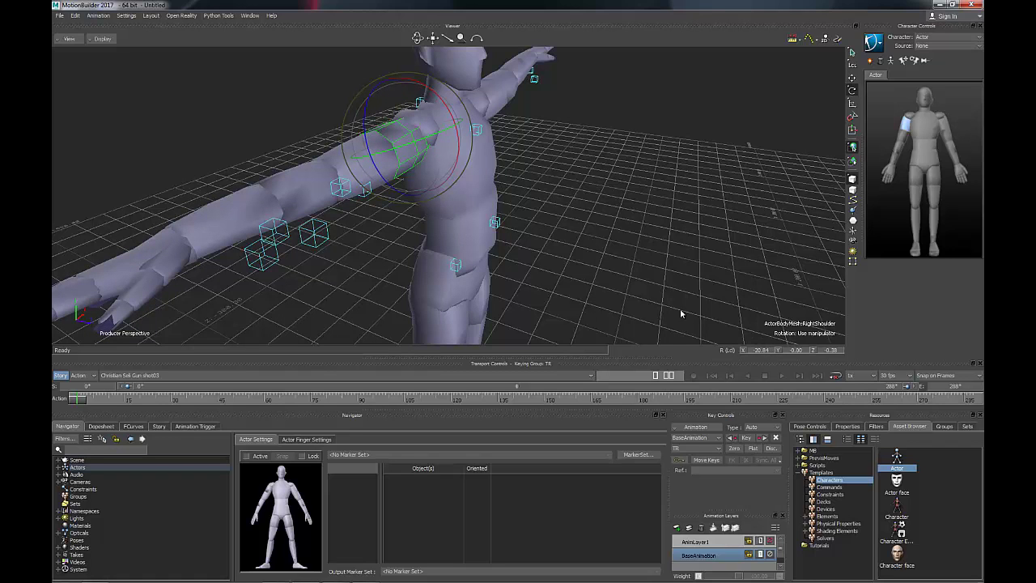
Rotate the Actor's right wrist to about 6.7 degrees in local X to align the hand with its markers
{"action": "mouse_move", "coordinate": [368, 241]}
{"action": "middle_mouse_down"}
{"action": "mouse_move", "coordinate": [384, 242]}
{"action": "mouse_move", "coordinate": [373, 222]}
{"action": "middle_mouse_up"}
{"action": "left_click", "coordinate": [363, 168]}
{"action": "left_click_drag", "start_coordinate": [429, 122], "coordinate": [439, 133]}
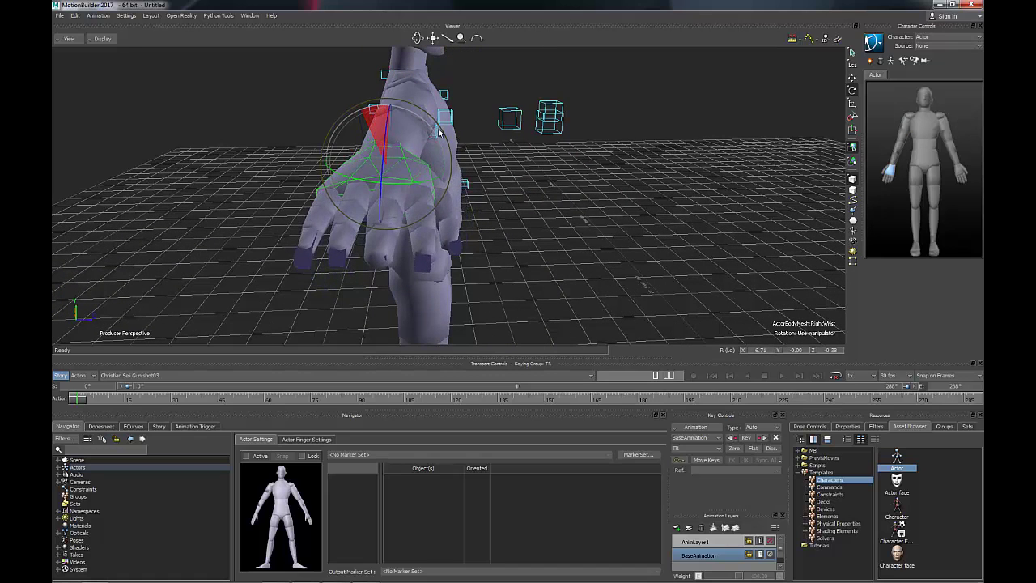
{"action": "middle_click_drag", "start_coordinate": [550, 149], "coordinate": [414, 191]}
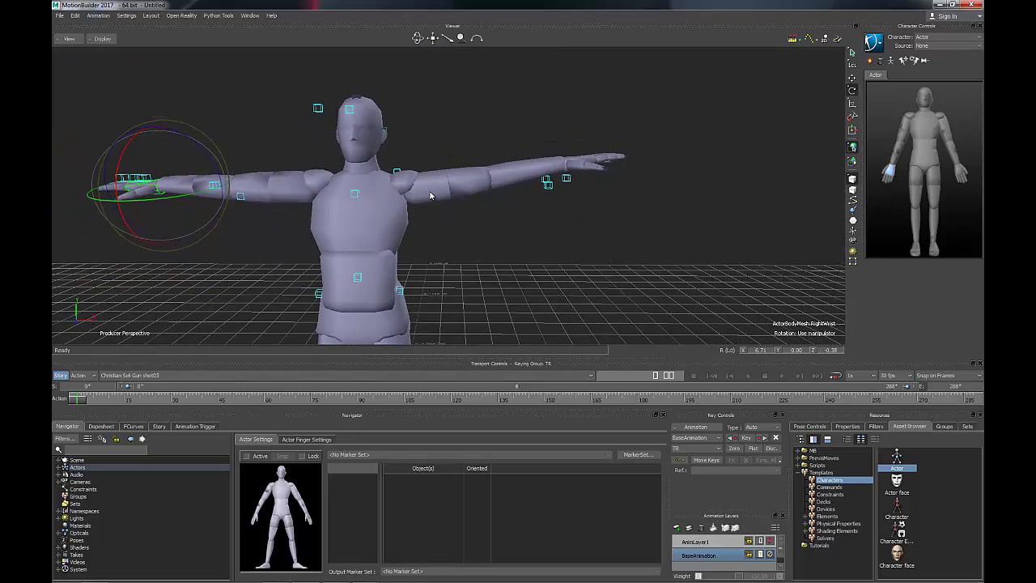
Lower the Actor's left shoulder to about 1.6 degrees in Z and roll it in X toward the left arm markers
{"action": "left_click", "coordinate": [431, 196]}
{"action": "left_click_drag", "start_coordinate": [463, 160], "coordinate": [465, 163]}
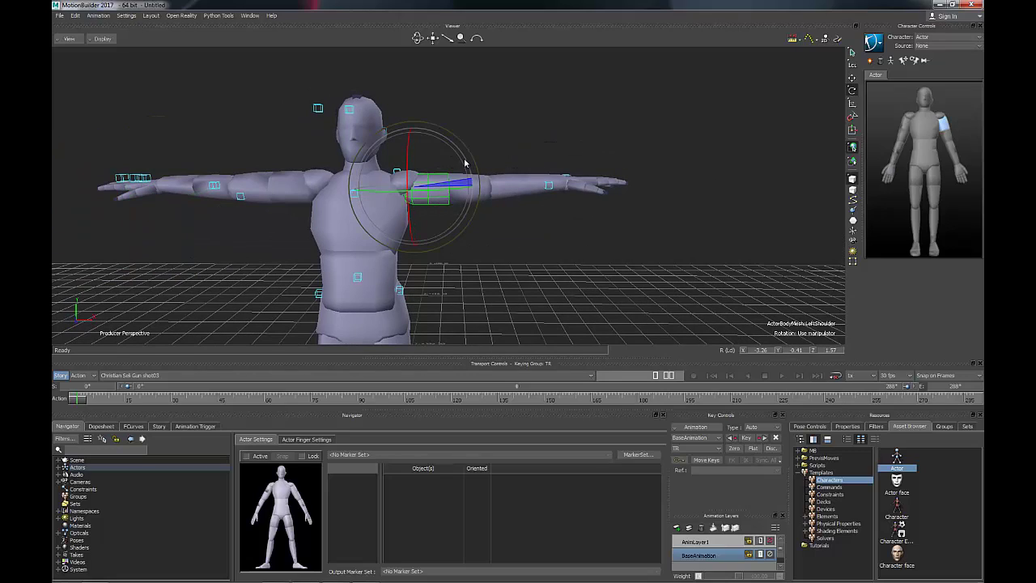
{"action": "left_click_drag", "start_coordinate": [483, 166], "coordinate": [417, 179], "text": "ctrl+shift"}
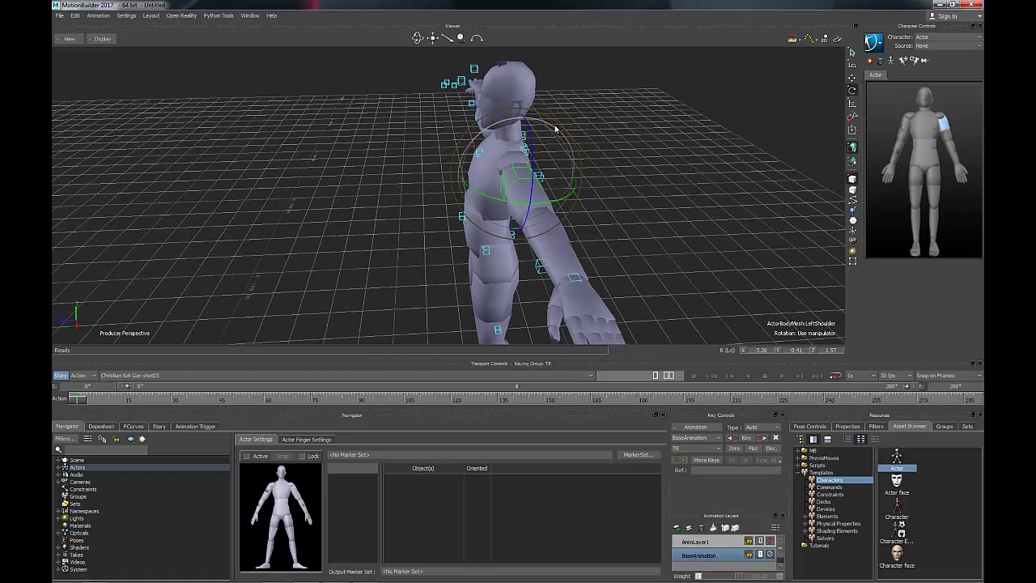
{"action": "left_click_drag", "start_coordinate": [555, 128], "coordinate": [565, 131]}
{"action": "scroll", "coordinate": [592, 210], "scroll_direction": "up", "scroll_amount": 2}
{"action": "left_click_drag", "start_coordinate": [592, 211], "coordinate": [356, 174], "text": "shift"}
Rotate the Actor's left arm to bring its elbow and wrist onto their markers
{"action": "left_click", "coordinate": [580, 195]}
{"action": "left_click", "coordinate": [558, 219]}
{"action": "left_click_drag", "start_coordinate": [586, 251], "coordinate": [595, 261]}
{"action": "left_click_drag", "start_coordinate": [485, 212], "coordinate": [461, 253], "text": "ctrl+shift"}
{"action": "left_click_drag", "start_coordinate": [734, 118], "coordinate": [726, 127]}
{"action": "left_click_drag", "start_coordinate": [654, 194], "coordinate": [639, 174], "text": "ctrl+shift"}
Scale the Actor's left forearm so that it spans the elbow and wrist markers
{"action": "left_click", "coordinate": [544, 208]}
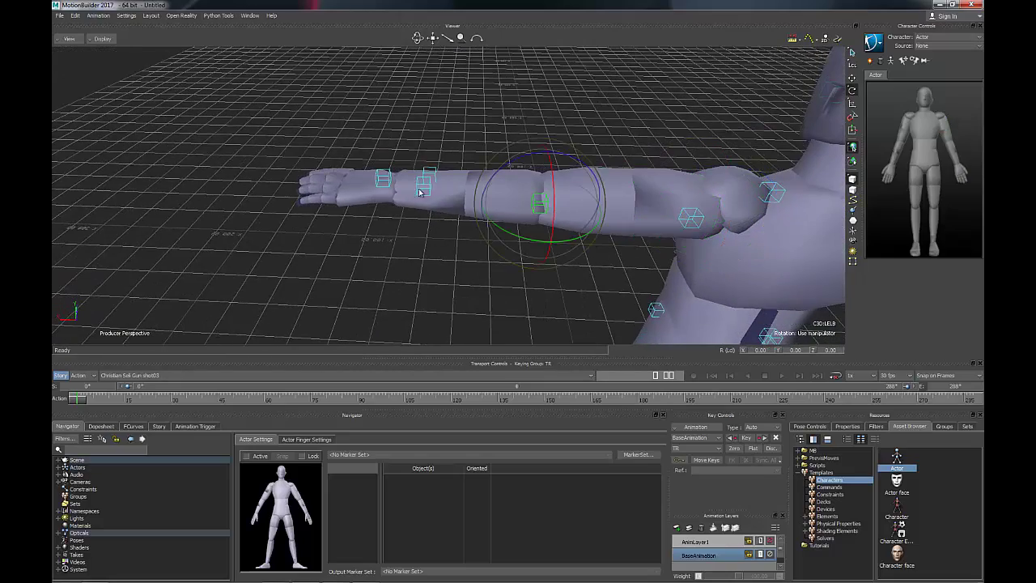
{"action": "left_click", "coordinate": [420, 192]}
{"action": "left_click", "coordinate": [508, 202]}
{"action": "key", "text": "s"}
{"action": "left_click_drag", "start_coordinate": [495, 197], "coordinate": [504, 197]}
{"action": "left_click_drag", "start_coordinate": [566, 248], "coordinate": [419, 224], "text": "shift"}
Check the Actor in other display modes and rotate its right collar in Z to align with the shoulder marker
{"action": "left_click", "coordinate": [477, 152]}
{"action": "left_click_drag", "start_coordinate": [431, 166], "coordinate": [557, 158], "text": "ctrl+shift"}
{"action": "key", "text": "ctrl+a"}
{"action": "key", "text": "ctrl+a"}
{"action": "left_click", "coordinate": [559, 162]}
{"action": "key", "text": "ctrl+a"}
{"action": "left_click_drag", "start_coordinate": [519, 235], "coordinate": [543, 252], "text": "ctrl+shift"}
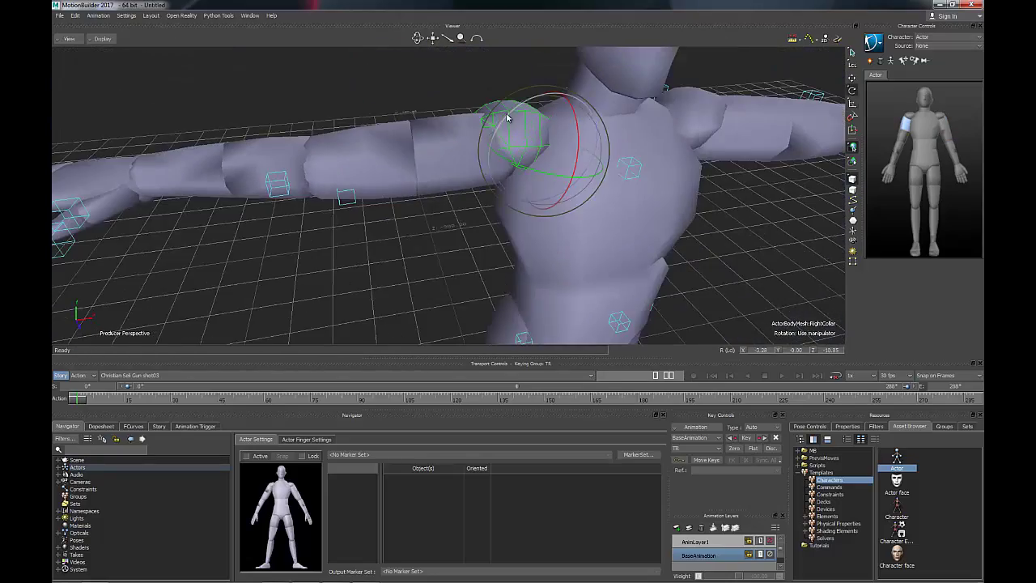
{"action": "left_click_drag", "start_coordinate": [505, 119], "coordinate": [503, 122]}
Refine the Actor's left shoulder rotation to about -20 degrees in X, -3.5 in Y and -4.2 in Z
{"action": "left_click_drag", "start_coordinate": [497, 179], "coordinate": [559, 190], "text": "ctrl+shift"}
{"action": "left_click_drag", "start_coordinate": [326, 195], "coordinate": [335, 189]}
{"action": "left_click_drag", "start_coordinate": [340, 188], "coordinate": [364, 139], "text": "ctrl+shift"}
{"action": "left_click", "coordinate": [409, 126]}
{"action": "mouse_move", "coordinate": [558, 166]}
{"action": "left_mouse_down", "text": "ctrl+shift"}
{"action": "mouse_move", "coordinate": [476, 186]}
{"action": "mouse_move", "coordinate": [437, 211]}
{"action": "mouse_move", "coordinate": [415, 143]}
{"action": "mouse_move", "coordinate": [424, 109]}
{"action": "mouse_move", "coordinate": [440, 138]}
{"action": "mouse_move", "coordinate": [436, 114]}
{"action": "mouse_move", "coordinate": [435, 227]}
{"action": "mouse_move", "coordinate": [585, 166]}
{"action": "mouse_move", "coordinate": [528, 168]}
{"action": "mouse_move", "coordinate": [343, 229]}
{"action": "mouse_move", "coordinate": [416, 254]}
{"action": "mouse_move", "coordinate": [610, 119]}
{"action": "mouse_move", "coordinate": [629, 157]}
{"action": "mouse_move", "coordinate": [559, 166]}
{"action": "left_mouse_up", "text": "ctrl+shift"}
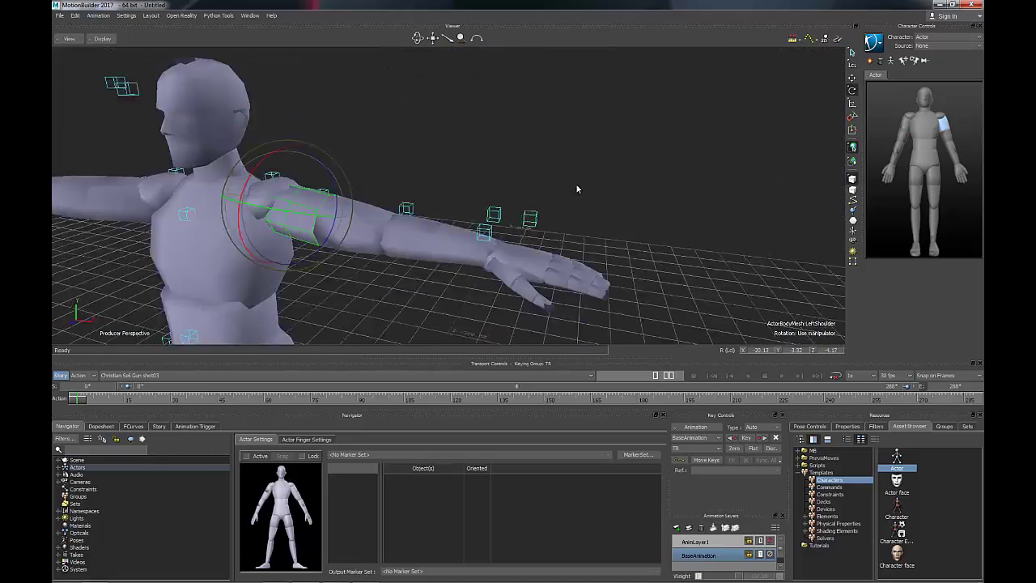
Adjust the Actor's neck and head to fit the head within its four markers
{"action": "left_click_drag", "start_coordinate": [577, 189], "coordinate": [353, 212], "text": "ctrl+shift"}
{"action": "left_click", "coordinate": [489, 222]}
{"action": "left_click", "coordinate": [489, 183]}
{"action": "left_click_drag", "start_coordinate": [491, 181], "coordinate": [487, 191]}
{"action": "mouse_move", "coordinate": [486, 192]}
{"action": "left_mouse_down", "text": "ctrl+shift"}
{"action": "mouse_move", "coordinate": [412, 238]}
{"action": "mouse_move", "coordinate": [492, 236]}
{"action": "mouse_move", "coordinate": [537, 217]}
{"action": "mouse_move", "coordinate": [540, 202]}
{"action": "mouse_move", "coordinate": [504, 179]}
{"action": "left_mouse_up", "text": "ctrl+shift"}
{"action": "left_click", "coordinate": [495, 238]}
{"action": "left_click", "coordinate": [492, 158]}
{"action": "left_click_drag", "start_coordinate": [458, 149], "coordinate": [464, 134]}
{"action": "left_click_drag", "start_coordinate": [463, 134], "coordinate": [450, 306], "text": "ctrl+shift"}
{"action": "key", "text": "s"}
{"action": "key", "text": "r"}
{"action": "left_click_drag", "start_coordinate": [450, 306], "coordinate": [378, 212], "text": "ctrl+shift"}
{"action": "left_click", "coordinate": [423, 151]}
{"action": "key", "text": "s"}
Rotate the Actor's left and right thighs to line them up with the leg markers
{"action": "left_click_drag", "start_coordinate": [372, 105], "coordinate": [639, 199]}
{"action": "key", "text": "e"}
{"action": "left_click", "coordinate": [607, 75]}
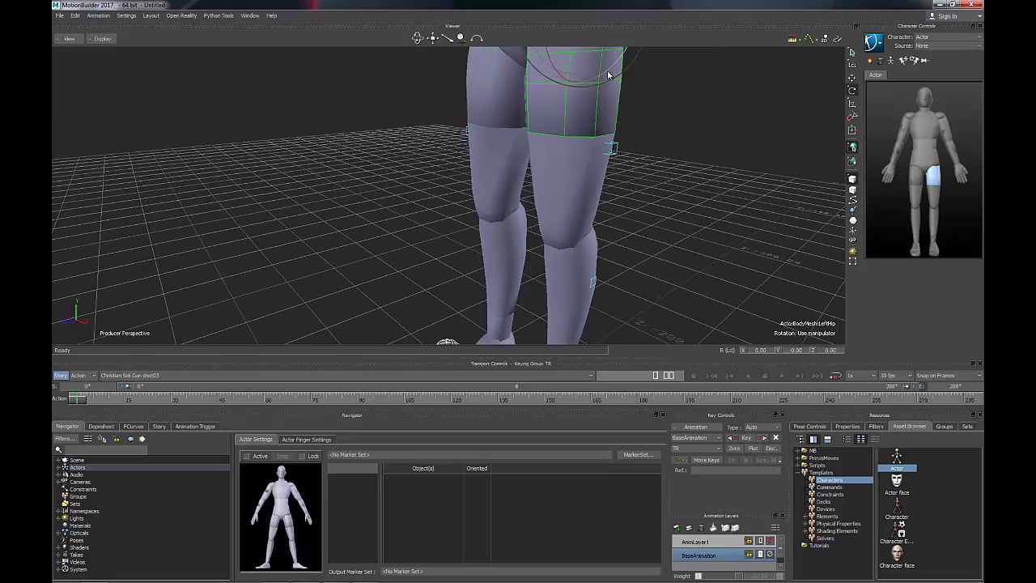
{"action": "left_click_drag", "start_coordinate": [608, 73], "coordinate": [576, 73]}
{"action": "left_click_drag", "start_coordinate": [577, 73], "coordinate": [617, 118], "text": "ctrl+shift"}
{"action": "left_click", "coordinate": [504, 87]}
{"action": "left_click_drag", "start_coordinate": [524, 85], "coordinate": [518, 95]}
Rotate the Actor's lower legs to follow the knee and ankle markers
{"action": "left_click_drag", "start_coordinate": [518, 95], "coordinate": [500, 324], "text": "ctrl+shift"}
{"action": "left_click_drag", "start_coordinate": [500, 324], "coordinate": [616, 227], "text": "shift"}
{"action": "left_click", "coordinate": [520, 199]}
{"action": "left_click_drag", "start_coordinate": [420, 143], "coordinate": [414, 164]}
{"action": "left_click_drag", "start_coordinate": [414, 163], "coordinate": [348, 307], "text": "ctrl+shift"}
{"action": "left_click", "coordinate": [325, 192]}
{"action": "left_click_drag", "start_coordinate": [360, 155], "coordinate": [394, 176]}
Refine the Actor's right lower leg against its markers in X-Ray display and return to the normal display
{"action": "key", "text": "ctrl+a"}
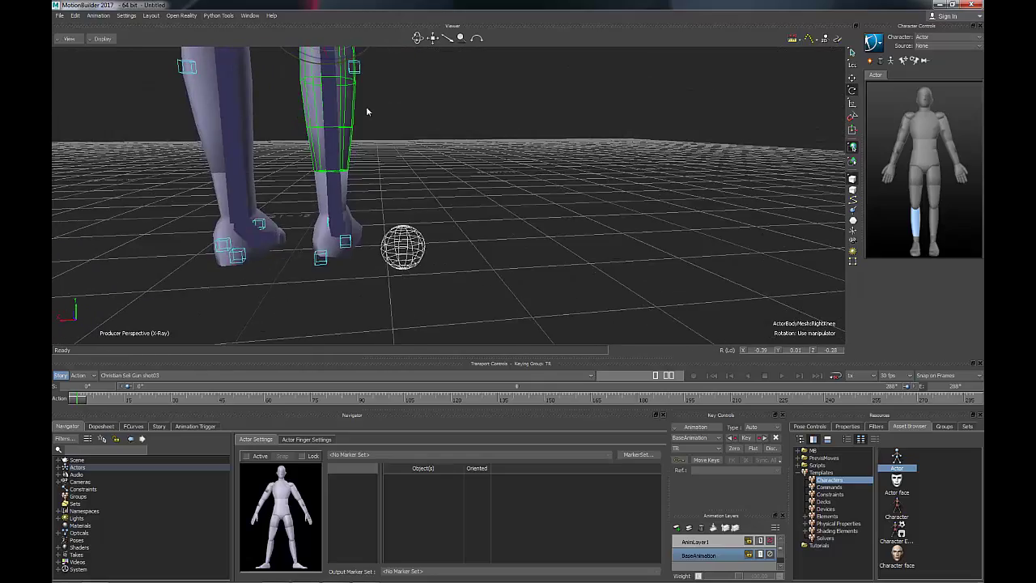
{"action": "left_click_drag", "start_coordinate": [367, 111], "coordinate": [369, 166], "text": "shift"}
{"action": "left_click_drag", "start_coordinate": [376, 104], "coordinate": [370, 117]}
{"action": "left_click_drag", "start_coordinate": [370, 117], "coordinate": [397, 194], "text": "ctrl+shift"}
{"action": "key", "text": "ctrl+a"}
{"action": "key", "text": "ctrl+a"}
Scale the Actor's lower leg and foot parts to their markers, the right foot to about 0.93 in X, 1.63 in Y and 0.93 in Z
{"action": "left_click", "coordinate": [496, 225]}
{"action": "left_click", "coordinate": [423, 122]}
{"action": "key", "text": "s"}
{"action": "left_click_drag", "start_coordinate": [424, 74], "coordinate": [427, 142], "text": "shift"}
{"action": "left_click_drag", "start_coordinate": [430, 104], "coordinate": [429, 94]}
{"action": "left_click_drag", "start_coordinate": [435, 193], "coordinate": [554, 191], "text": "ctrl+shift"}
{"action": "left_click", "coordinate": [484, 179]}
{"action": "key", "text": "r"}
{"action": "left_click", "coordinate": [469, 307]}
{"action": "left_click_drag", "start_coordinate": [515, 289], "coordinate": [487, 334], "text": "ctrl+shift"}
{"action": "left_click", "coordinate": [488, 336]}
{"action": "key", "text": "s"}
{"action": "left_click_drag", "start_coordinate": [451, 286], "coordinate": [486, 243]}
{"action": "left_click_drag", "start_coordinate": [501, 328], "coordinate": [507, 198], "text": "ctrl+shift"}
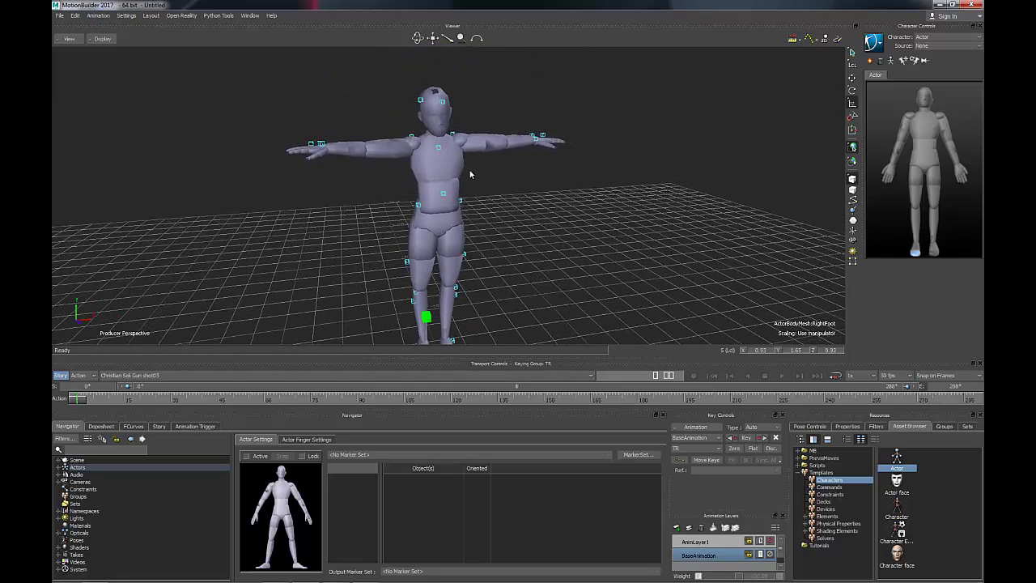
{"action": "left_click_drag", "start_coordinate": [441, 194], "coordinate": [755, 183], "text": "ctrl+shift"}
{"action": "left_click_drag", "start_coordinate": [546, 167], "coordinate": [514, 217], "text": "ctrl+shift"}
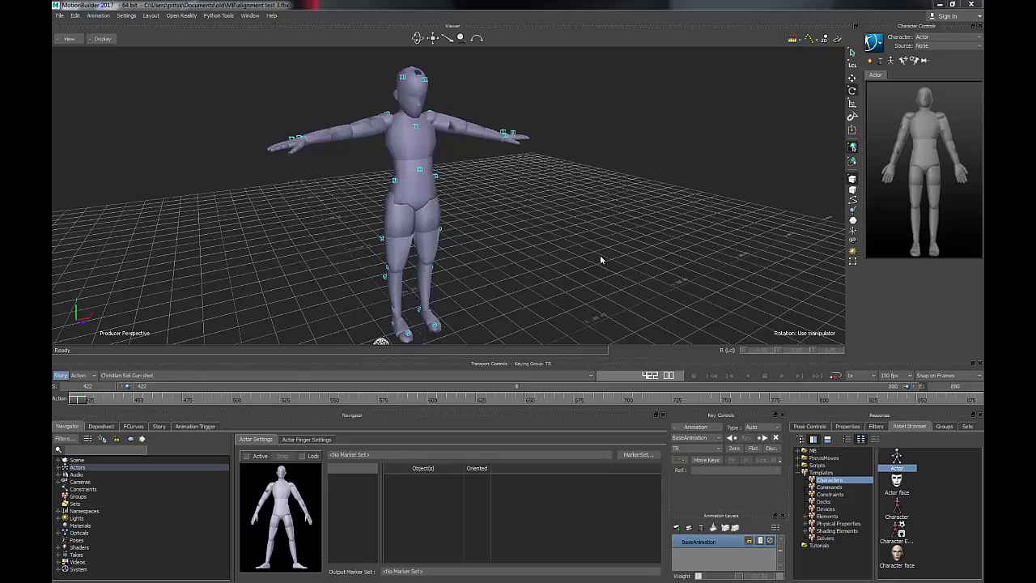
Expand the Actors category and create a new marker set for the Actor
{"action": "middle_click_drag", "start_coordinate": [441, 247], "coordinate": [486, 206]}
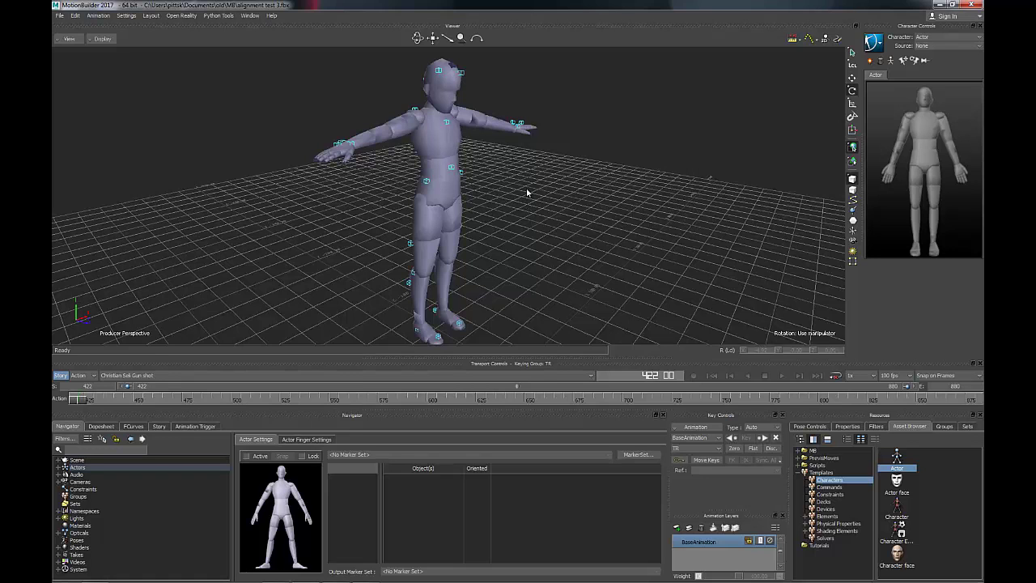
{"action": "mouse_move", "coordinate": [513, 186]}
{"action": "middle_mouse_down"}
{"action": "mouse_move", "coordinate": [496, 179]}
{"action": "mouse_move", "coordinate": [505, 184]}
{"action": "middle_mouse_up"}
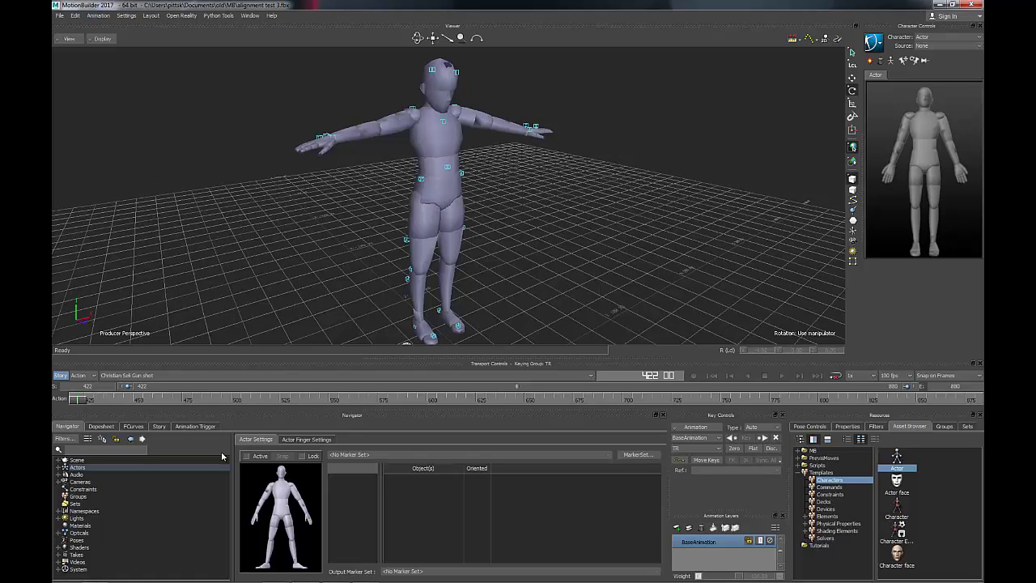
{"action": "left_click", "coordinate": [57, 467]}
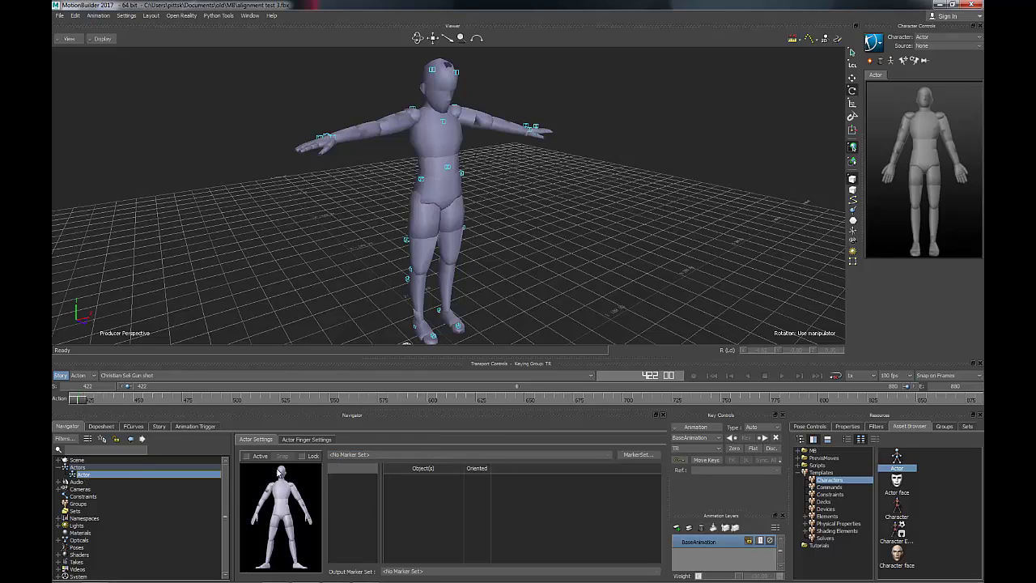
{"action": "left_click", "coordinate": [639, 455]}
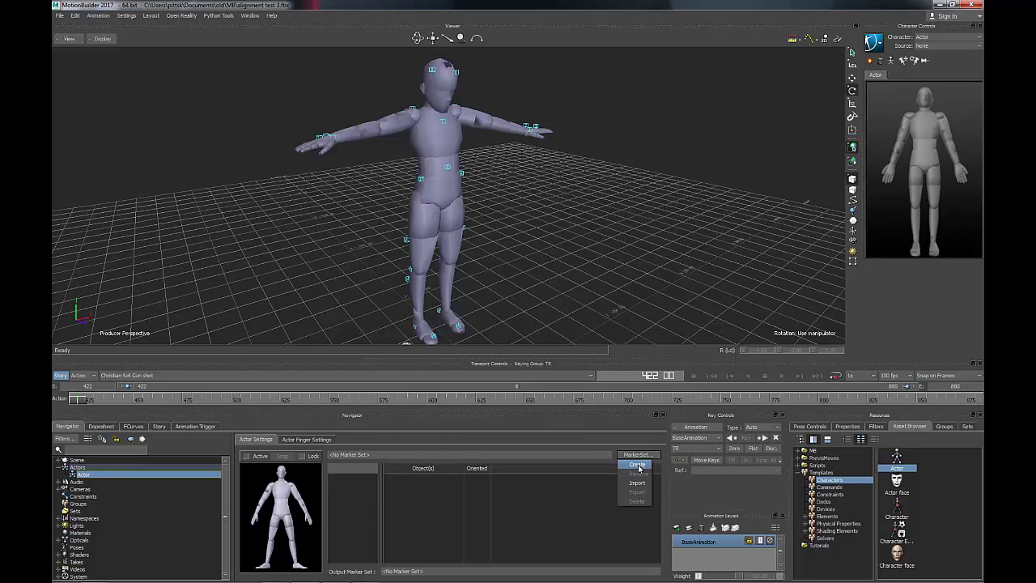
{"action": "left_click", "coordinate": [638, 463]}
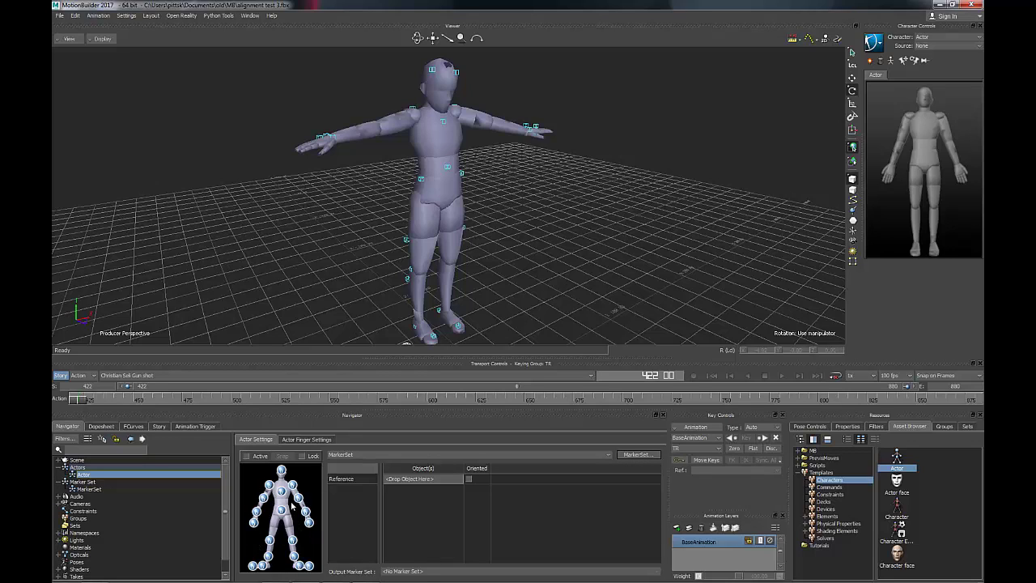
View the Actor from the front in X-Ray display to expose the markers inside the body
{"action": "left_click_drag", "start_coordinate": [555, 137], "coordinate": [532, 159], "text": "ctrl+shift"}
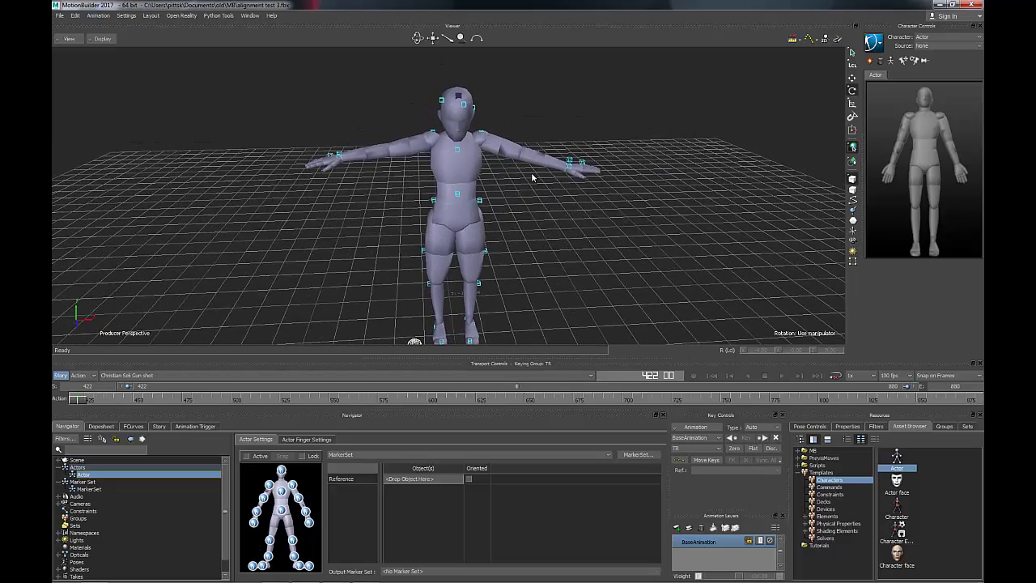
{"action": "key", "text": "ctrl+x"}
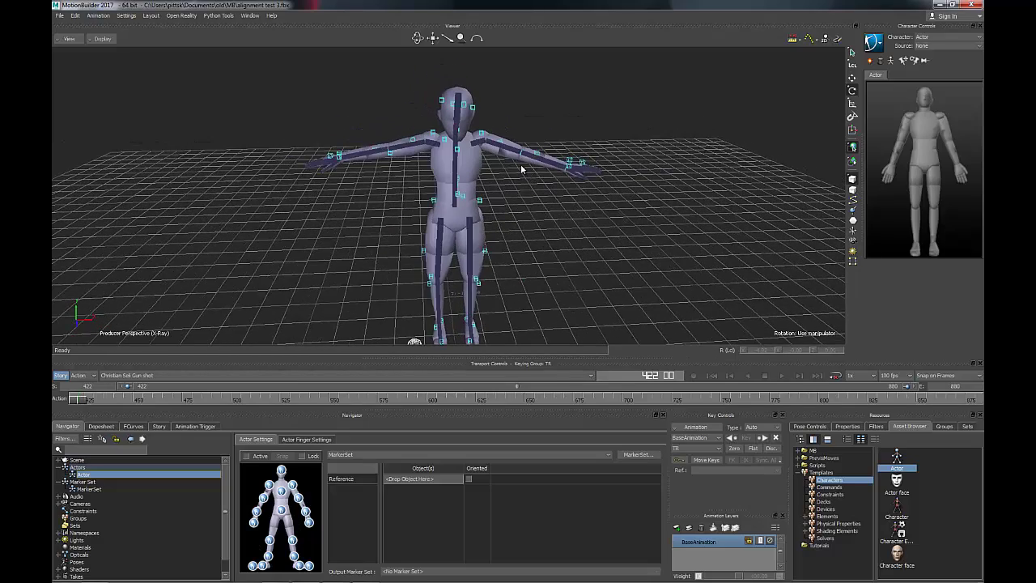
{"action": "middle_click_drag", "start_coordinate": [499, 138], "coordinate": [476, 131]}
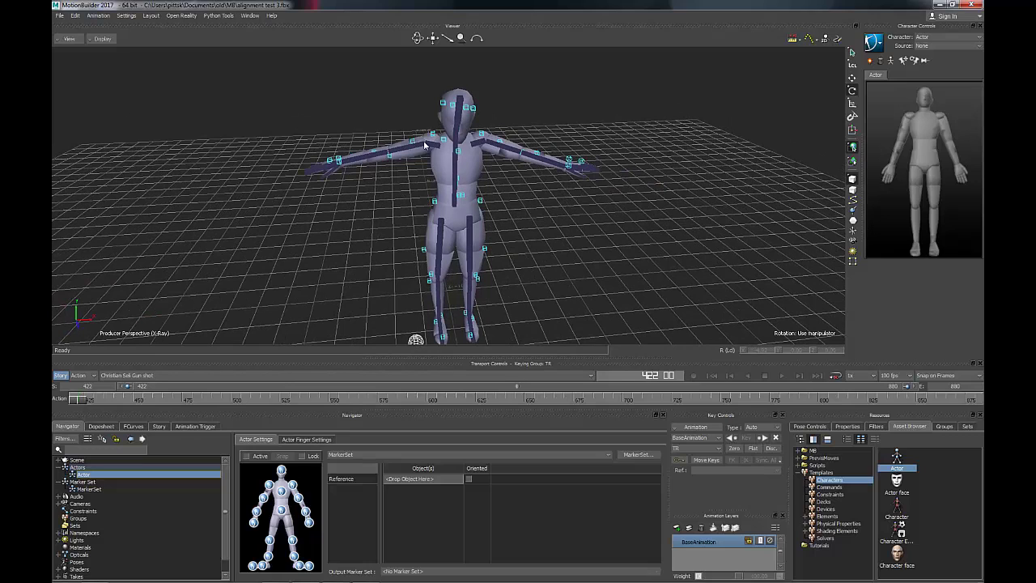
{"action": "left_click", "coordinate": [444, 104]}
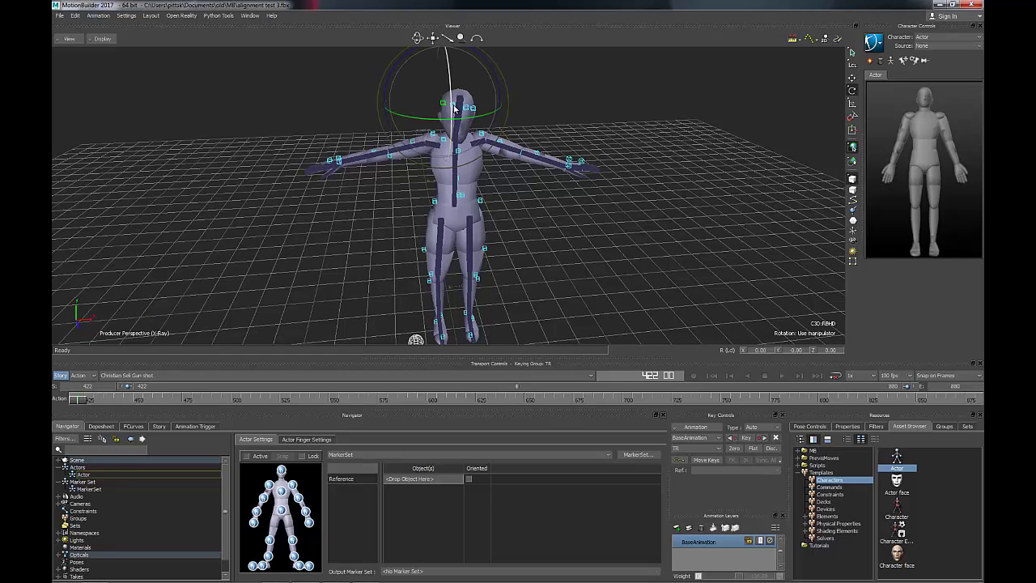
{"action": "left_click", "coordinate": [550, 106]}
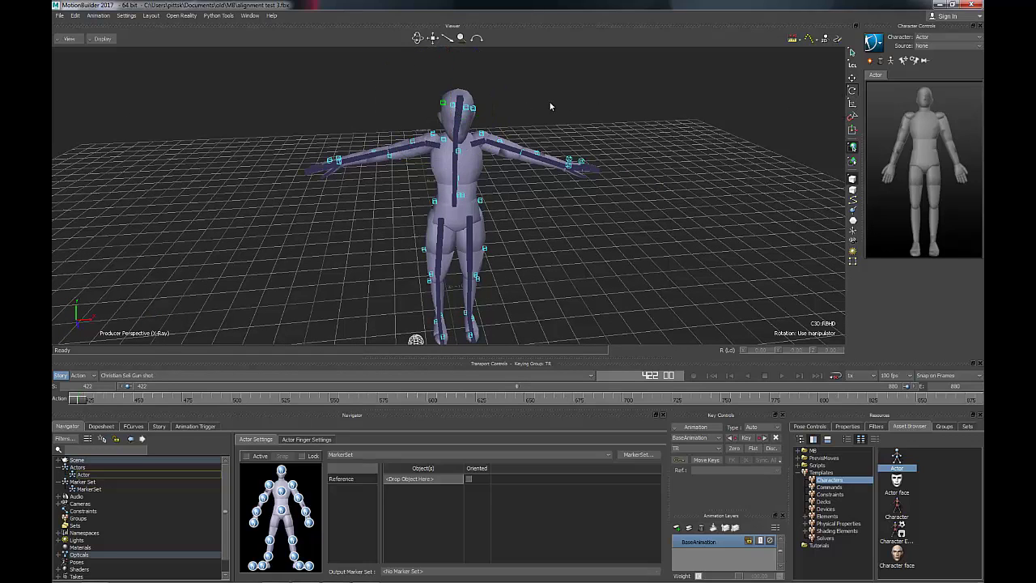
{"action": "left_click", "coordinate": [471, 110]}
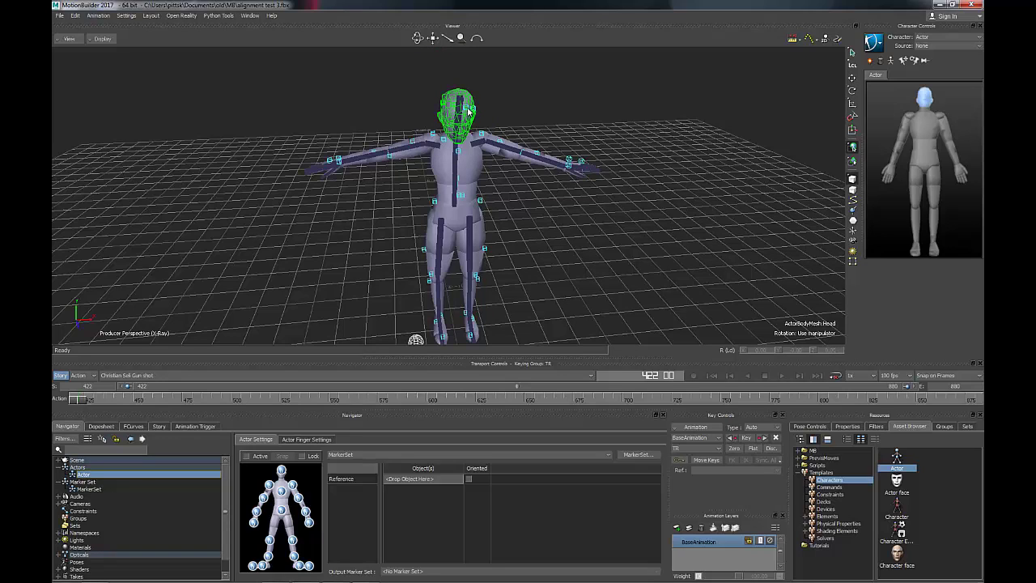
{"action": "left_click", "coordinate": [469, 109]}
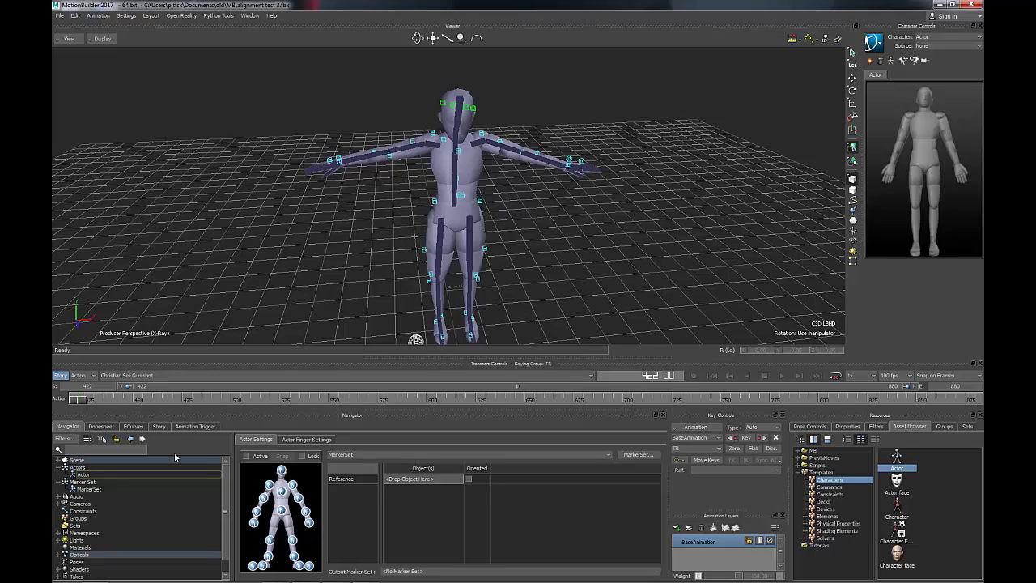
Expand all branches of the Scene in the Navigator to list the C3D optical markers
{"action": "left_click", "coordinate": [82, 463]}
{"action": "left_click", "coordinate": [78, 460]}
{"action": "right_click", "coordinate": [80, 464]}
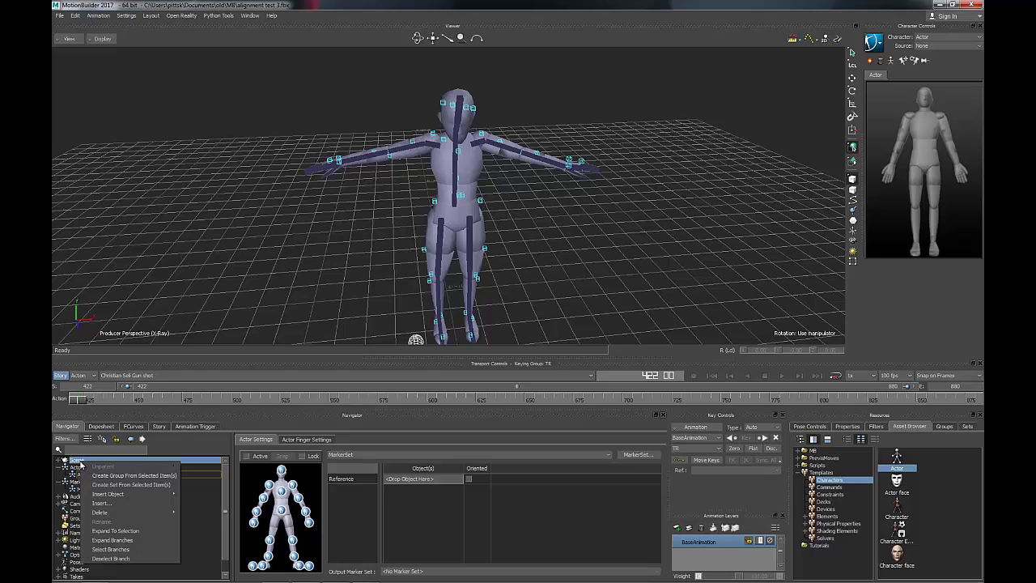
{"action": "left_click", "coordinate": [122, 541]}
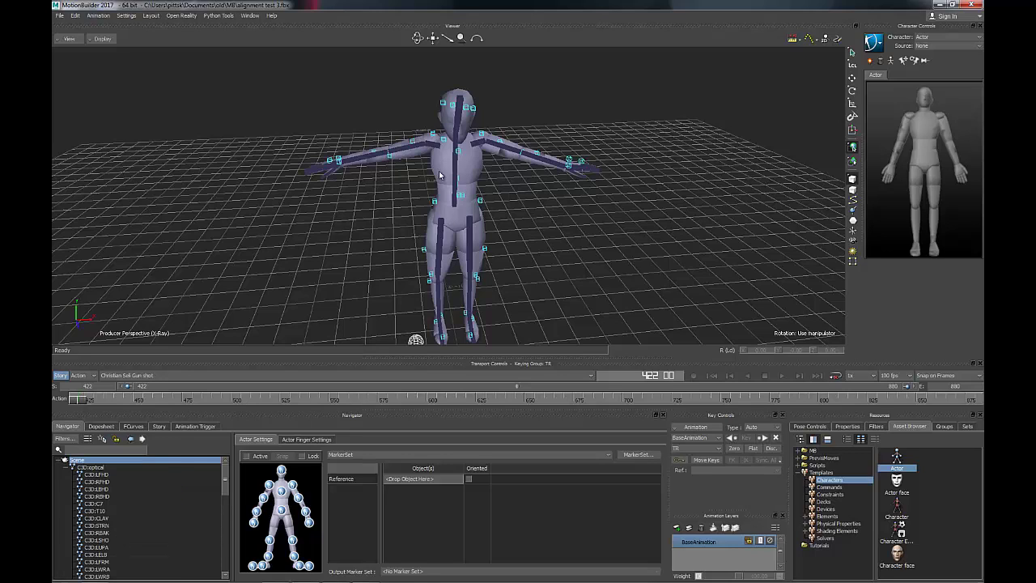
Select the four head markers RBHD, RFHD, LFHD and LBHD and assign them to the head of the marker set
{"action": "left_click", "coordinate": [444, 105]}
{"action": "left_click", "coordinate": [454, 107], "text": "shift"}
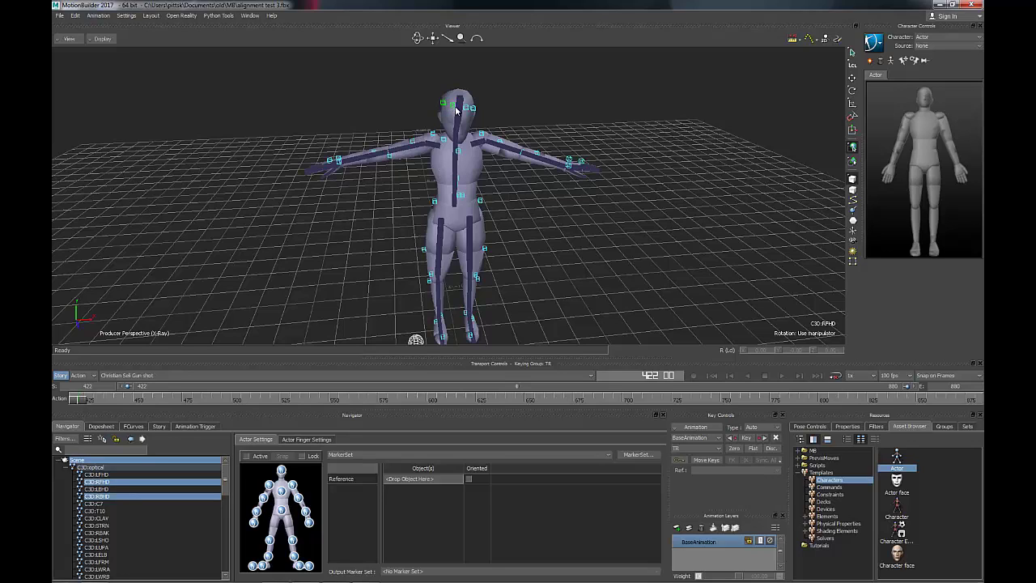
{"action": "left_click", "coordinate": [469, 112], "text": "shift"}
{"action": "left_click", "coordinate": [472, 110], "text": "shift"}
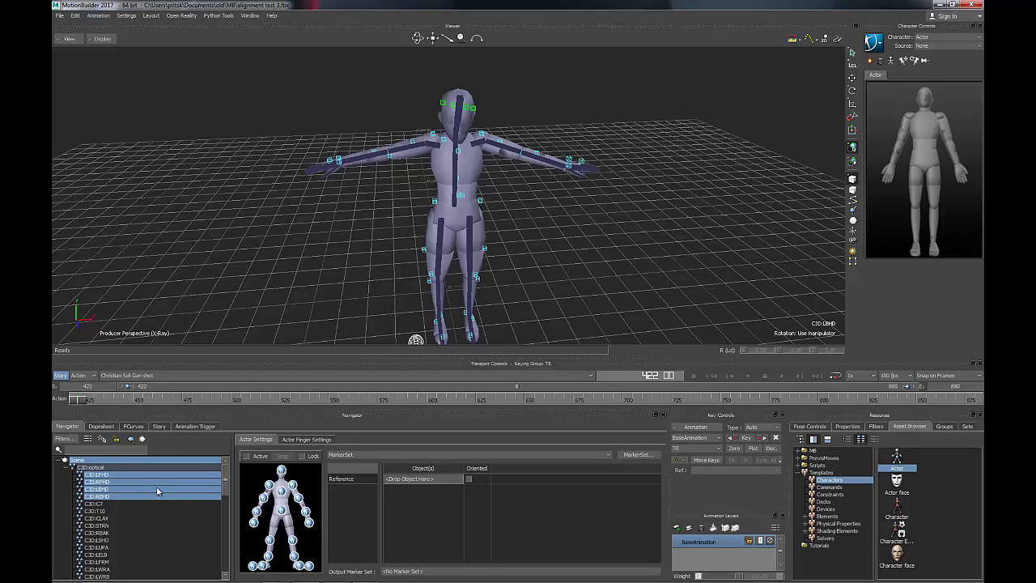
{"action": "left_click_drag", "start_coordinate": [117, 485], "coordinate": [282, 472]}
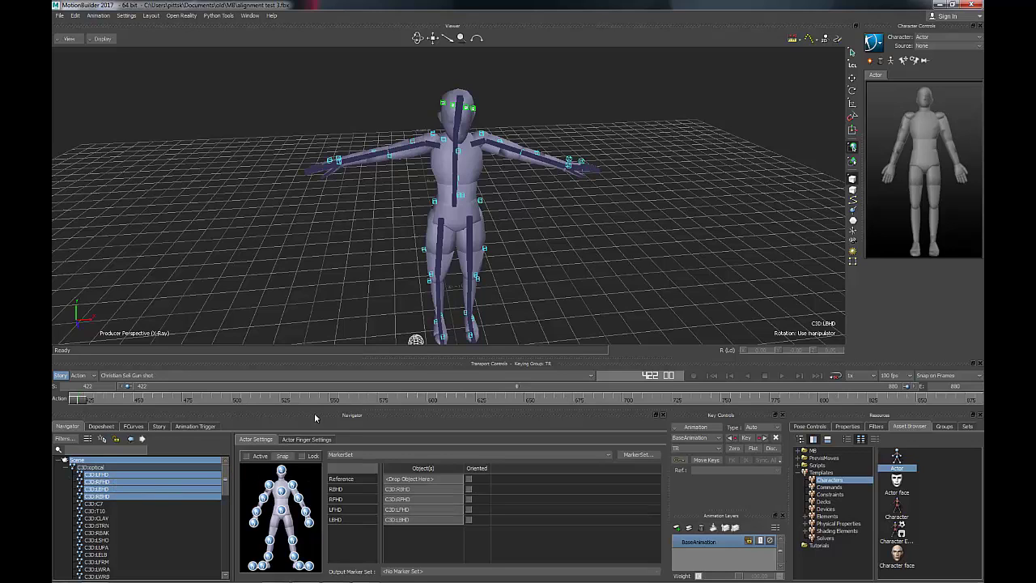
Assign the C3D:RSHO marker to the right collar of the marker set
{"action": "left_click", "coordinate": [435, 136]}
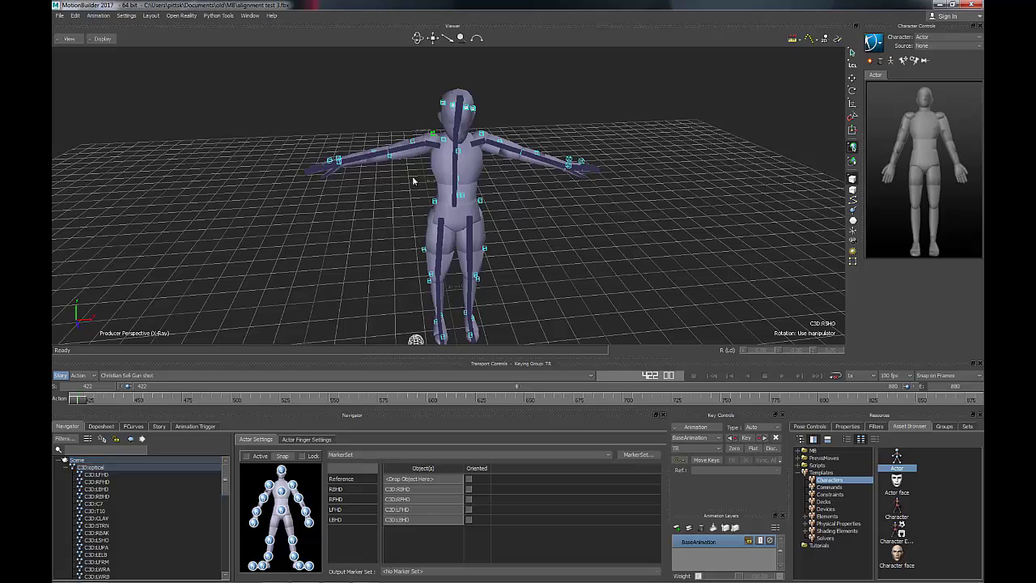
{"action": "left_click_drag", "start_coordinate": [223, 481], "coordinate": [225, 502]}
{"action": "left_click_drag", "start_coordinate": [139, 479], "coordinate": [268, 487]}
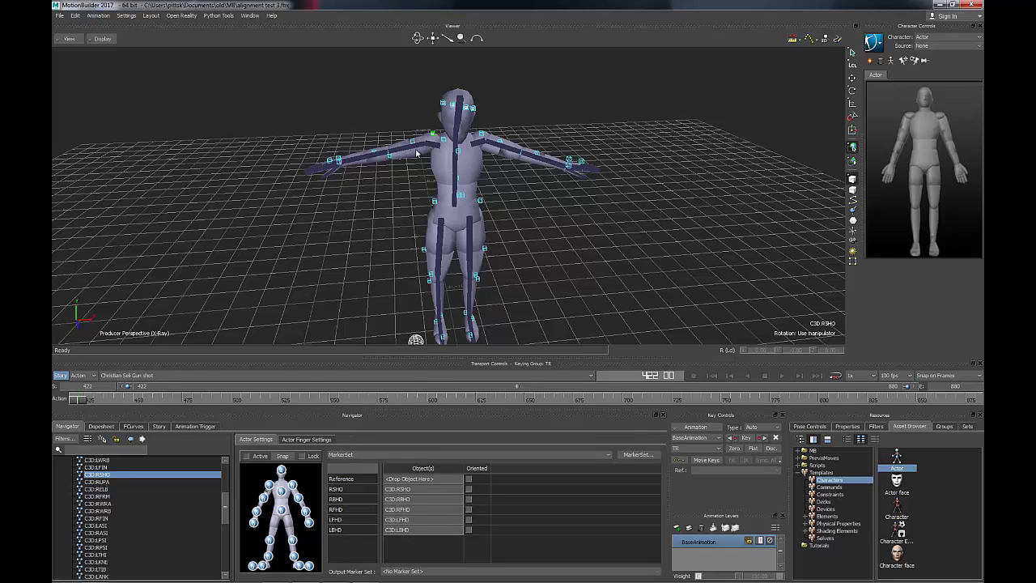
Assign the C3D:LSHO marker to the left collar of the marker set
{"action": "left_click", "coordinate": [482, 140]}
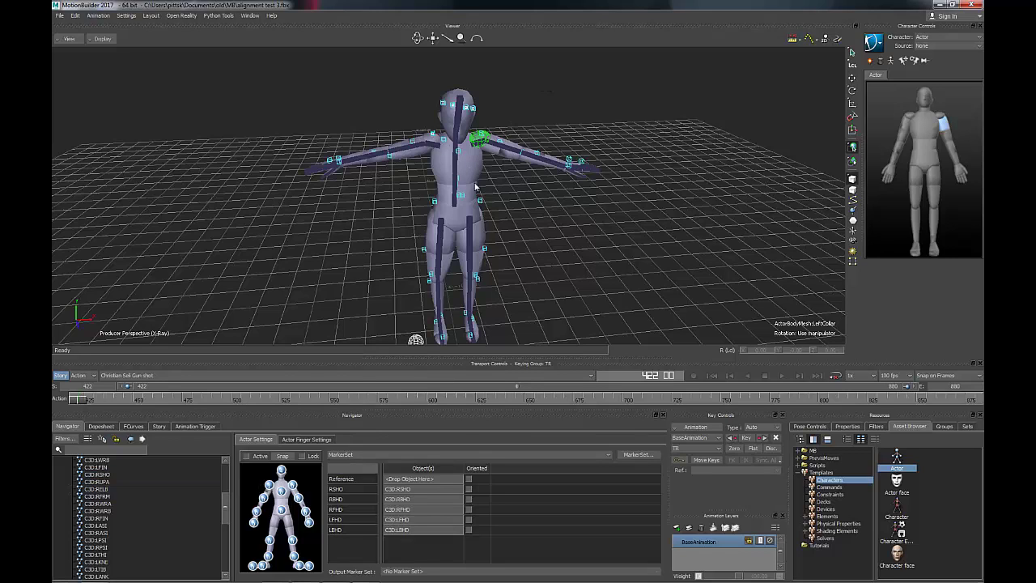
{"action": "left_click", "coordinate": [482, 137]}
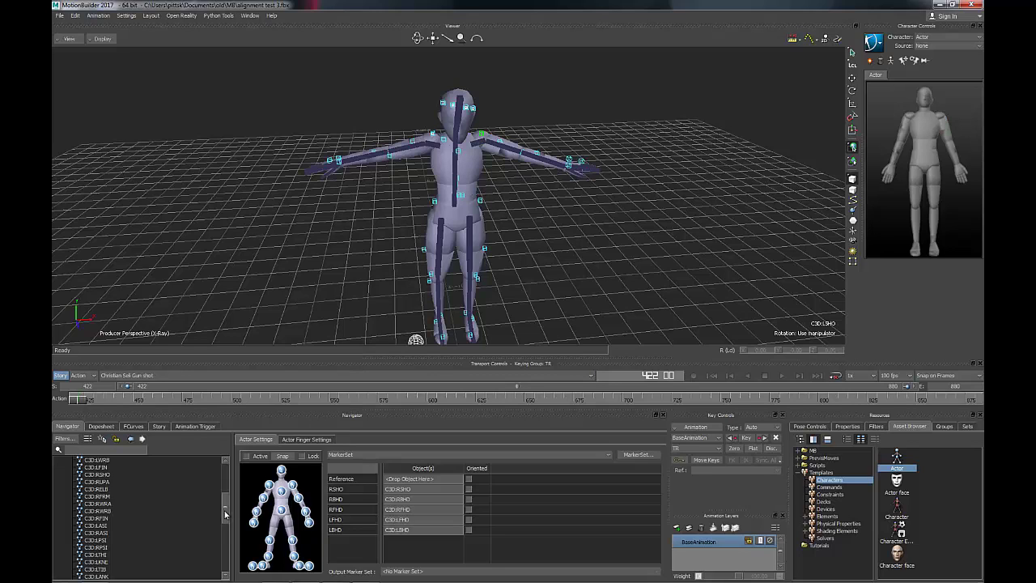
{"action": "mouse_move", "coordinate": [226, 515]}
{"action": "left_mouse_down"}
{"action": "mouse_move", "coordinate": [230, 491]}
{"action": "mouse_move", "coordinate": [290, 490]}
{"action": "left_mouse_up"}
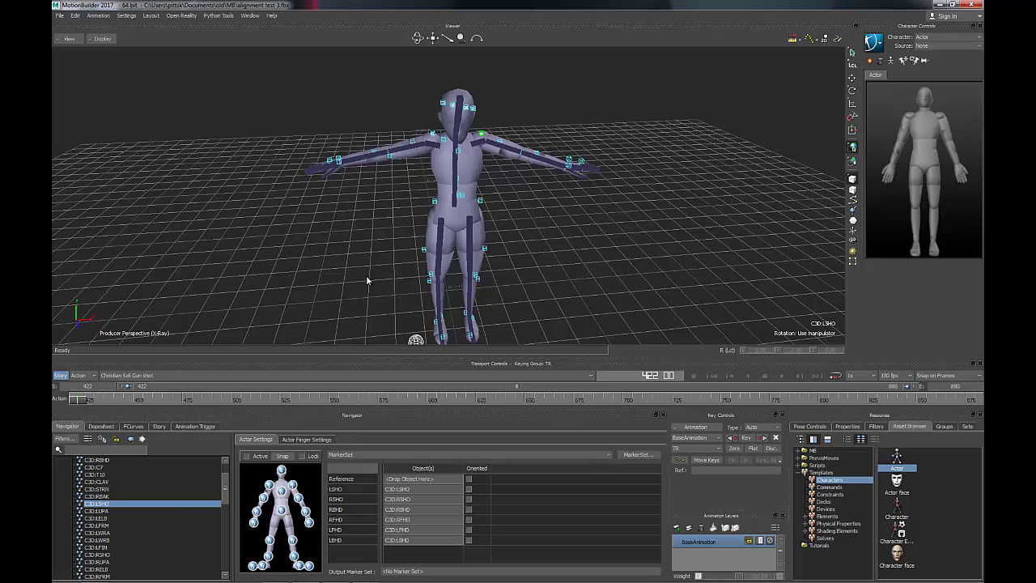
Assign markers RUPA and RELB to the right upper arm and LUPA and LELB to the left upper arm of the marker set
{"action": "left_click", "coordinate": [414, 143]}
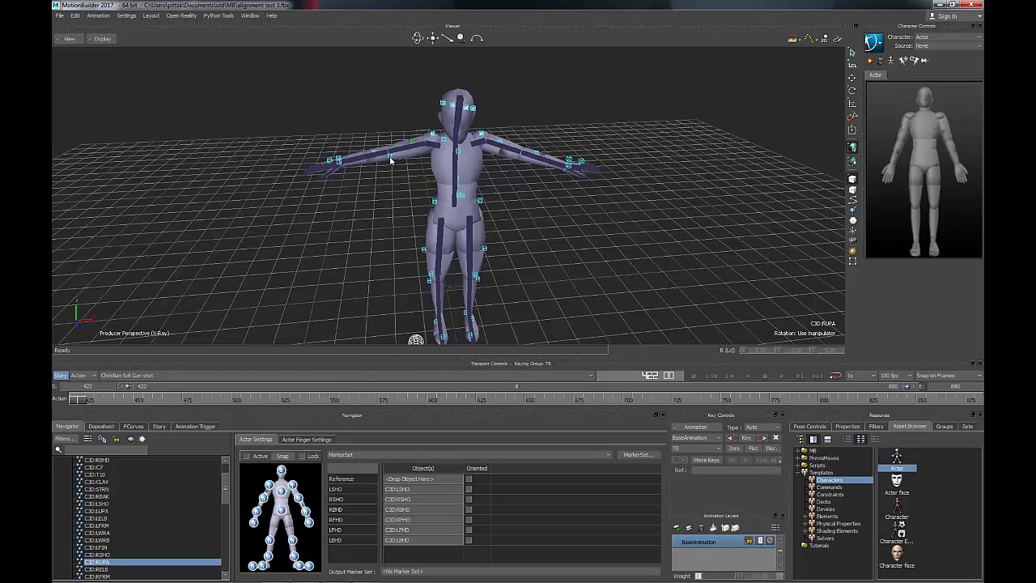
{"action": "left_click", "coordinate": [389, 156], "text": "shift"}
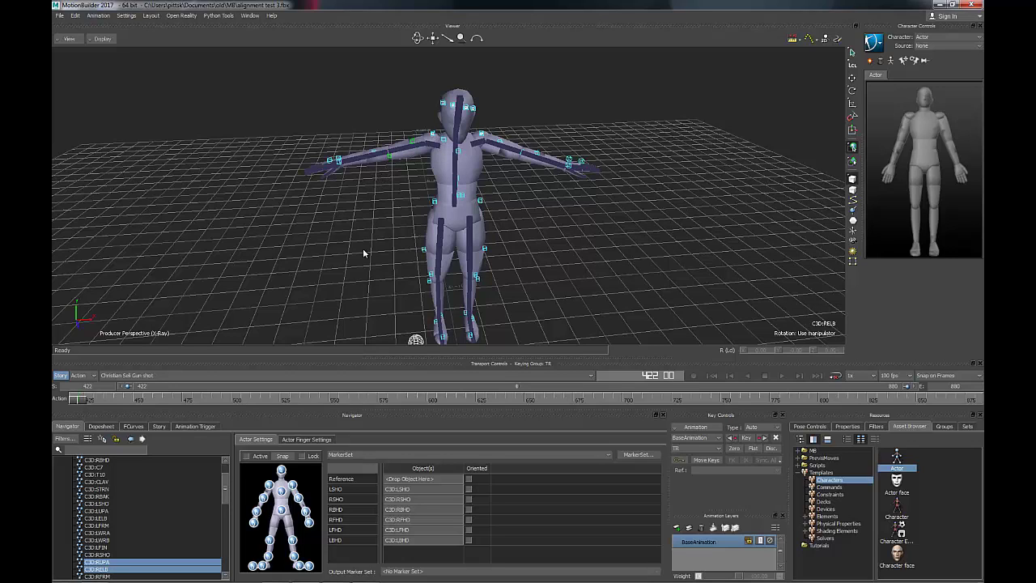
{"action": "mouse_move", "coordinate": [144, 564]}
{"action": "left_mouse_down"}
{"action": "mouse_move", "coordinate": [191, 552]}
{"action": "mouse_move", "coordinate": [248, 502]}
{"action": "mouse_move", "coordinate": [264, 503]}
{"action": "left_mouse_up"}
{"action": "left_click", "coordinate": [500, 144]}
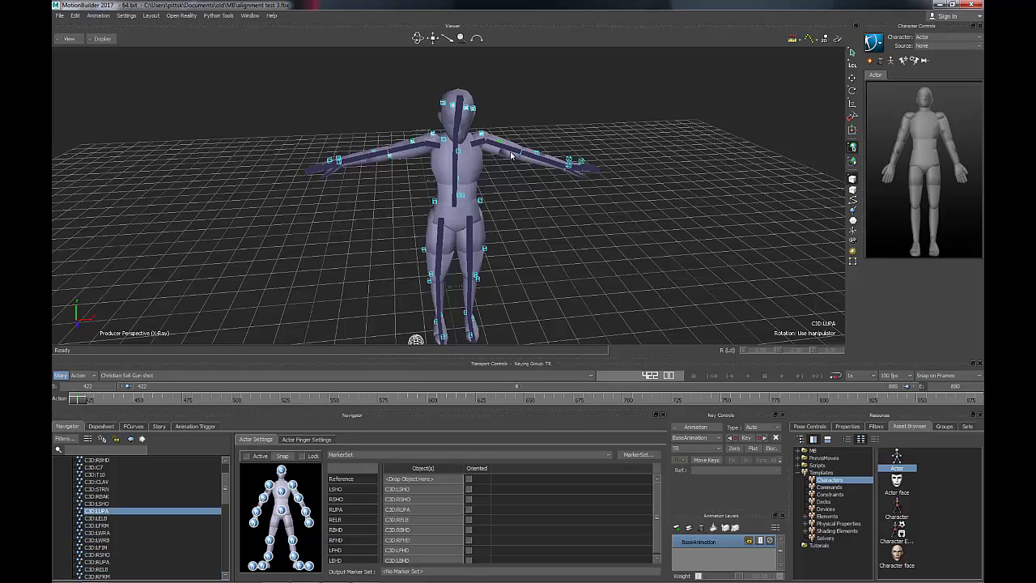
{"action": "left_click", "coordinate": [522, 156], "text": "shift"}
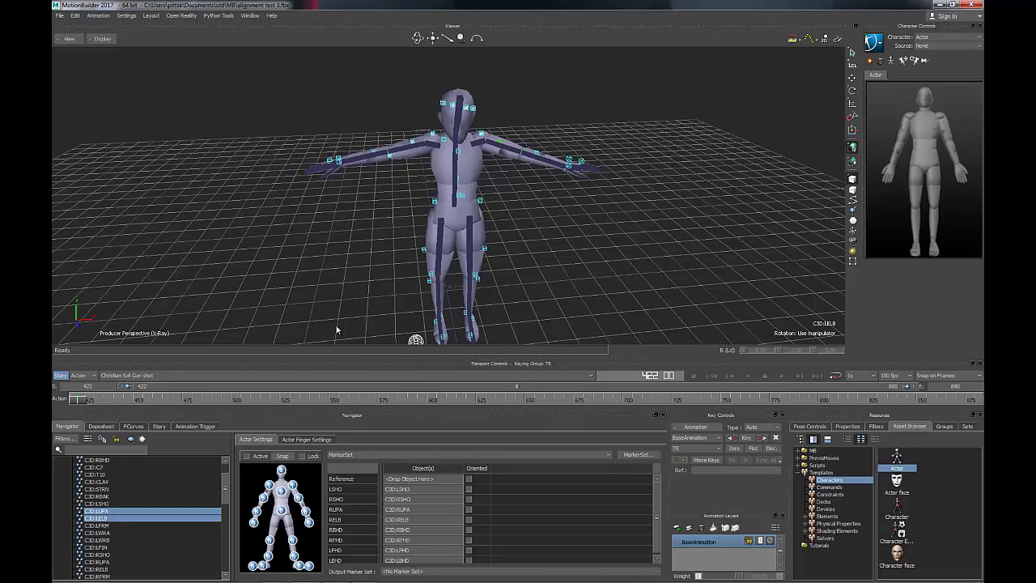
{"action": "left_click_drag", "start_coordinate": [115, 516], "coordinate": [303, 503]}
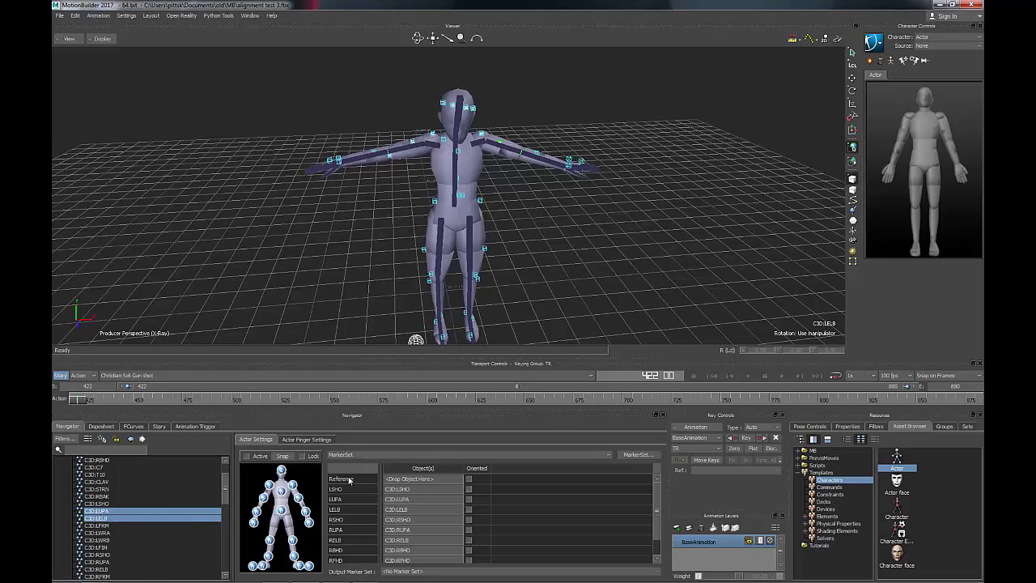
Assign the C3D:RFRM marker to the right forearm and C3D:LFRM to the left forearm of the marker set
{"action": "left_click", "coordinate": [377, 154]}
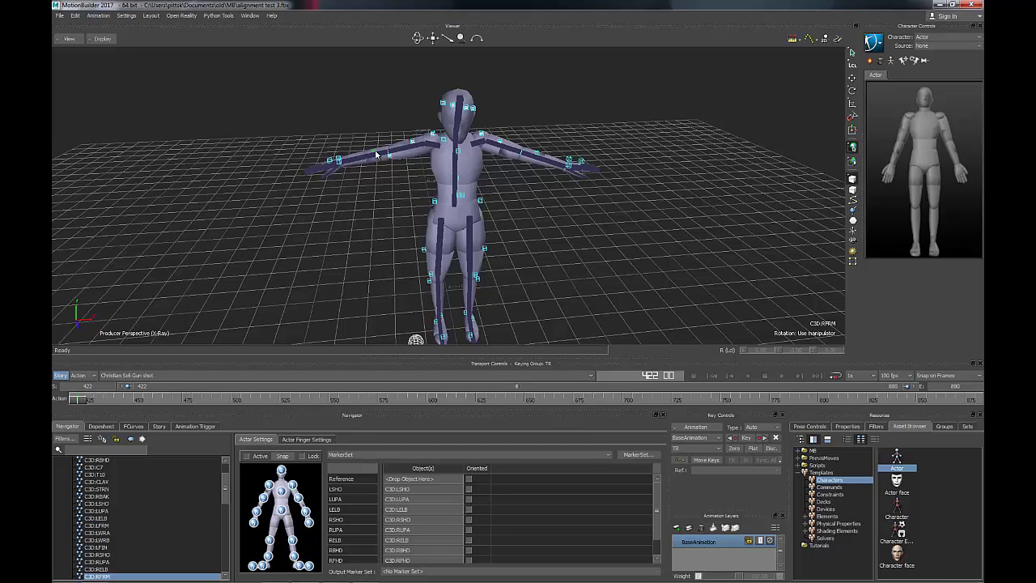
{"action": "left_click", "coordinate": [226, 506]}
{"action": "left_click_drag", "start_coordinate": [226, 523], "coordinate": [320, 516]}
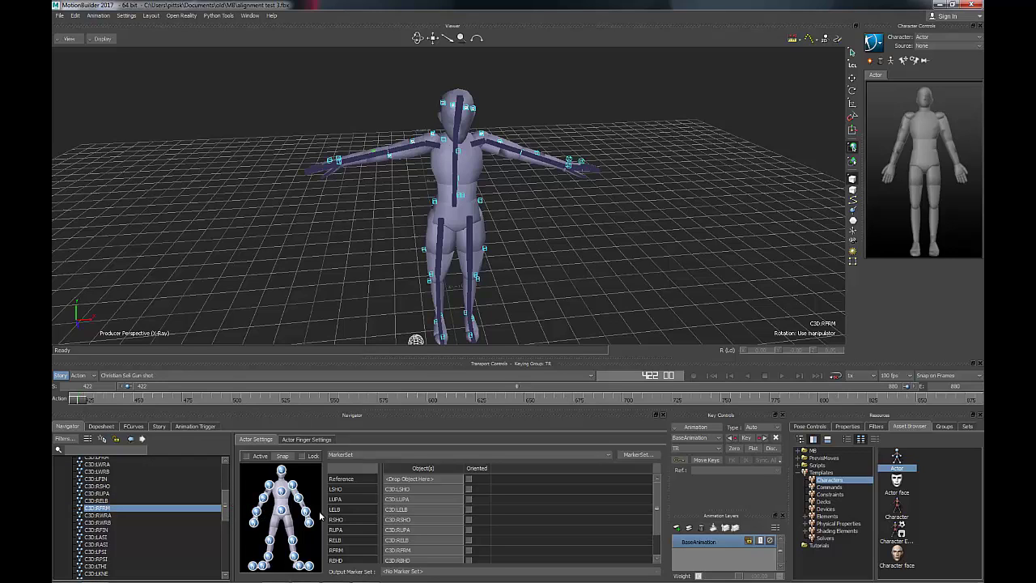
{"action": "left_click", "coordinate": [538, 155]}
{"action": "left_click_drag", "start_coordinate": [227, 509], "coordinate": [308, 517]}
Assign wrist and finger markers RWRA, RWRB and RFIN to the right hand and LWRA, LWRB and LFIN to the left hand
{"action": "scroll", "coordinate": [374, 174], "scroll_direction": "up", "scroll_amount": 4}
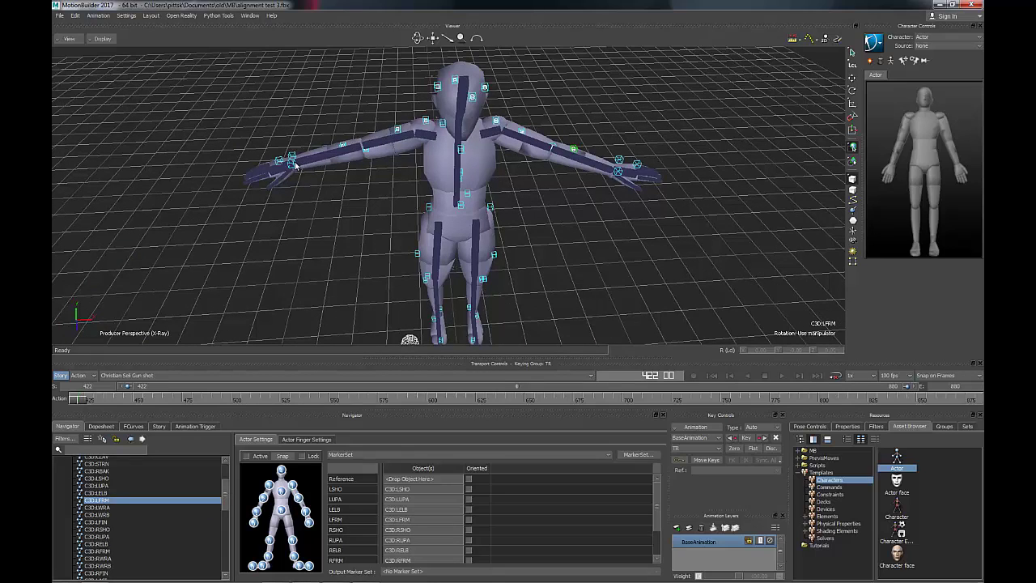
{"action": "left_click", "coordinate": [295, 163]}
{"action": "left_click", "coordinate": [292, 156], "text": "shift"}
{"action": "left_click", "coordinate": [279, 162], "text": "shift"}
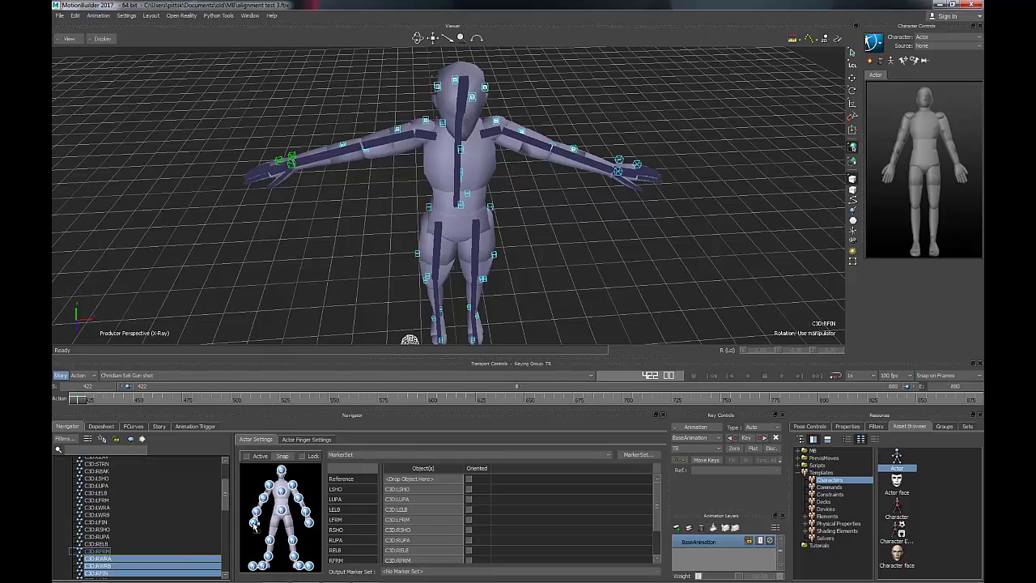
{"action": "left_click", "coordinate": [618, 173]}
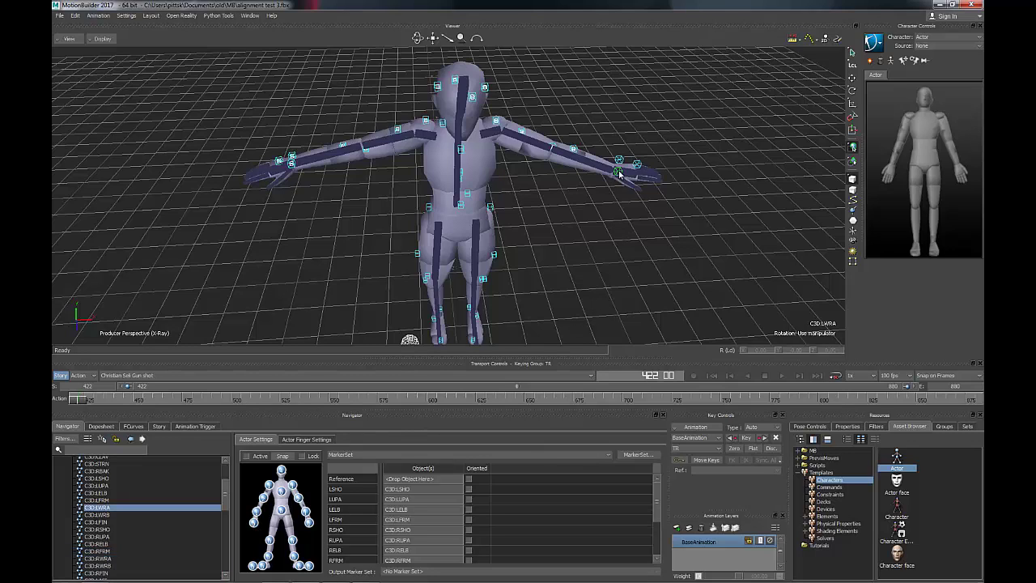
{"action": "left_click", "coordinate": [619, 161], "text": "shift"}
{"action": "left_click", "coordinate": [637, 164], "text": "shift"}
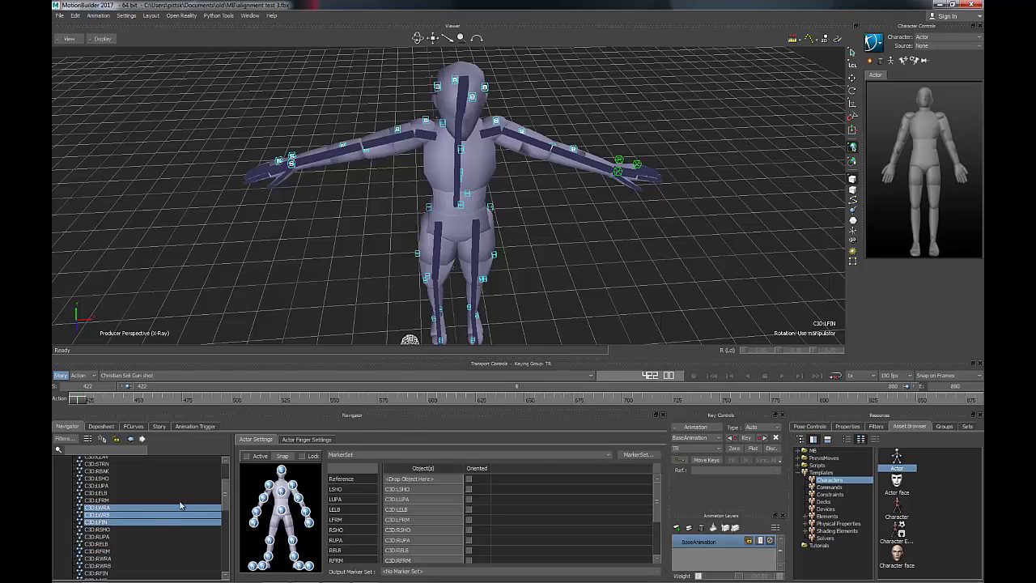
{"action": "mouse_move", "coordinate": [163, 512]}
{"action": "left_mouse_down"}
{"action": "mouse_move", "coordinate": [153, 519]}
{"action": "mouse_move", "coordinate": [276, 514]}
{"action": "mouse_move", "coordinate": [312, 527]}
{"action": "left_mouse_up"}
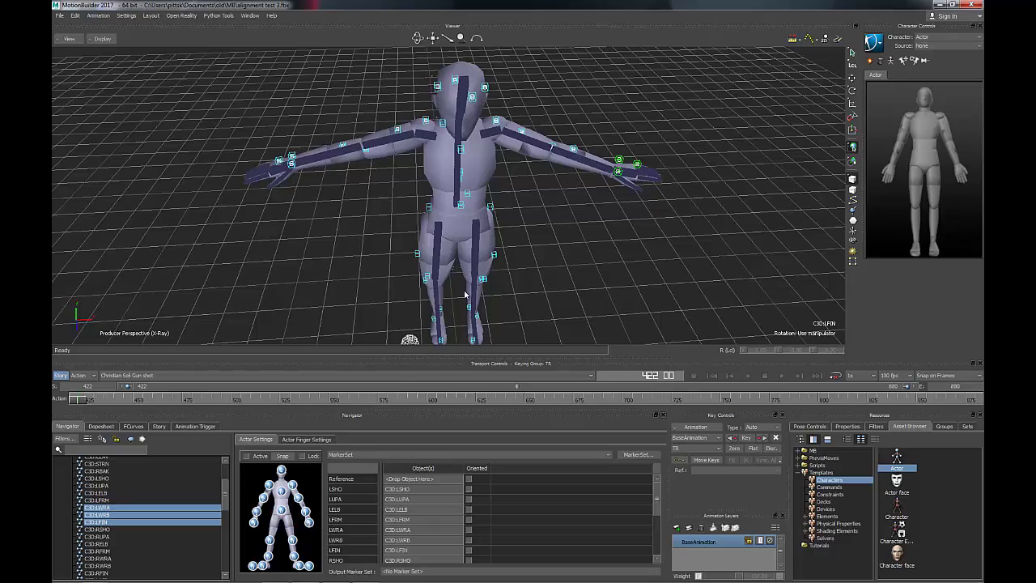
Select the torso markers STRN, T10, RBAK, C7 and CLAV around the Actor and assign them to the chest of the marker set
{"action": "left_click_drag", "start_coordinate": [484, 244], "coordinate": [527, 210], "text": "ctrl+shift"}
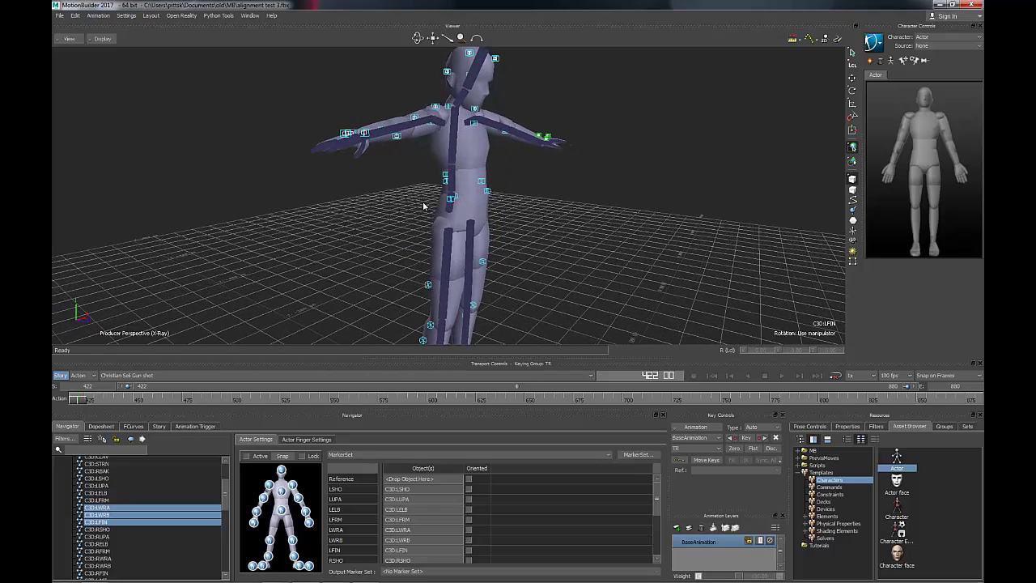
{"action": "left_click_drag", "start_coordinate": [490, 209], "coordinate": [469, 217], "text": "ctrl+shift"}
{"action": "left_click", "coordinate": [480, 201]}
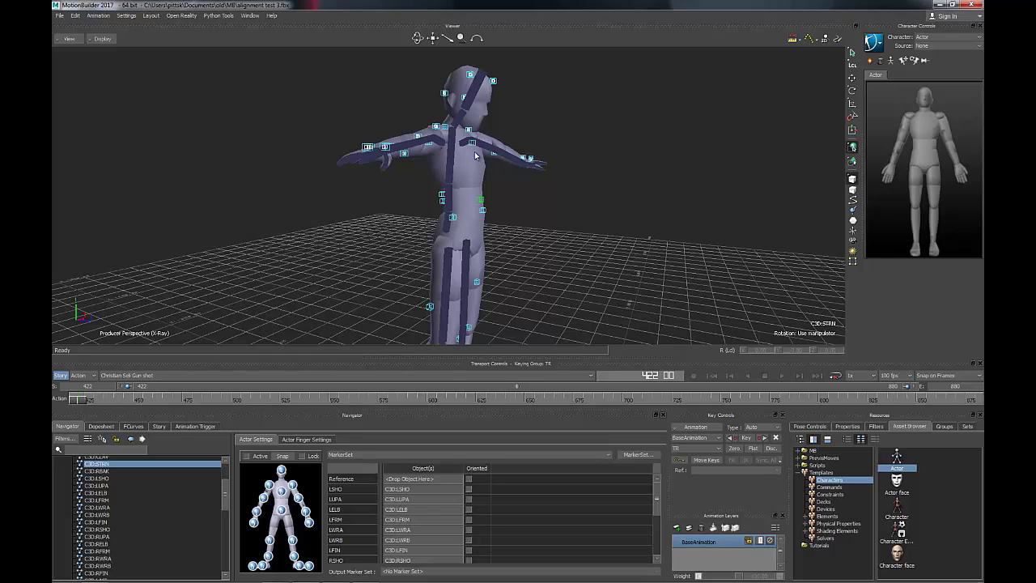
{"action": "mouse_move", "coordinate": [446, 199]}
{"action": "left_mouse_down", "text": "ctrl+shift"}
{"action": "mouse_move", "coordinate": [513, 199]}
{"action": "mouse_move", "coordinate": [504, 200]}
{"action": "left_mouse_up", "text": "ctrl+shift"}
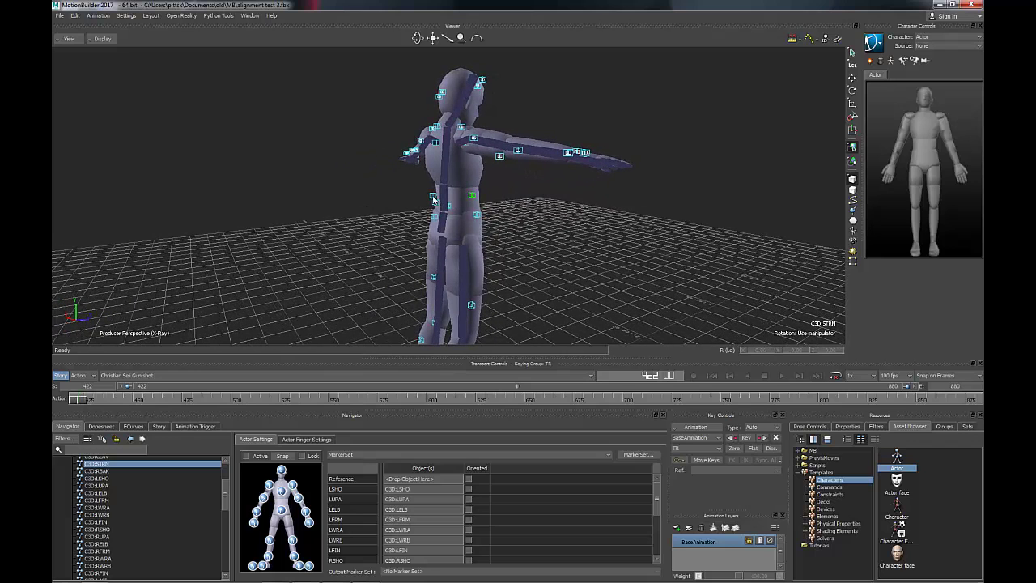
{"action": "left_click", "coordinate": [433, 196]}
{"action": "left_click", "coordinate": [434, 204]}
{"action": "left_click_drag", "start_coordinate": [447, 164], "coordinate": [453, 165], "text": "ctrl+shift"}
{"action": "left_click", "coordinate": [437, 143], "text": "shift"}
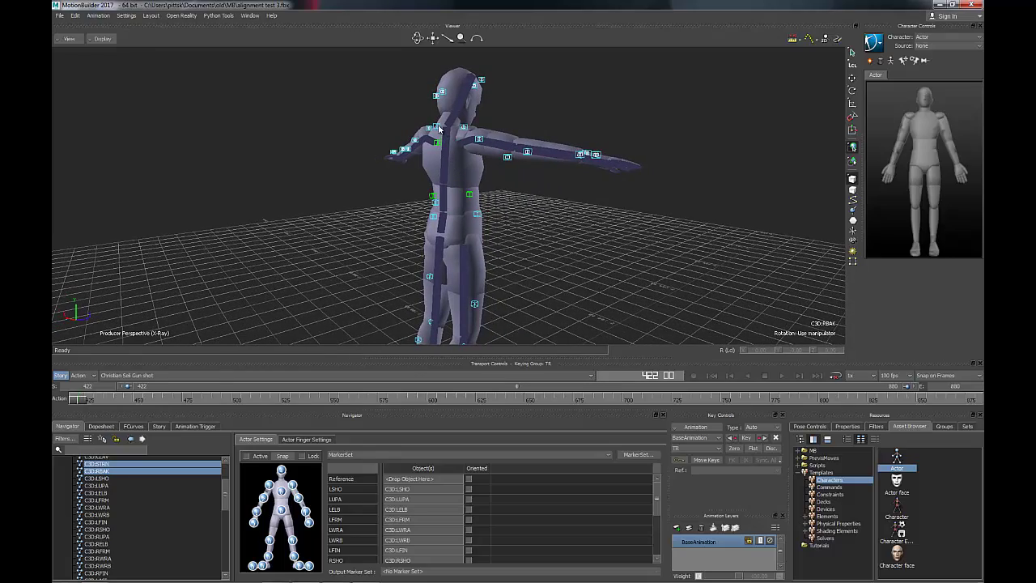
{"action": "left_click_drag", "start_coordinate": [474, 167], "coordinate": [466, 155], "text": "ctrl+shift"}
{"action": "left_click", "coordinate": [472, 146], "text": "shift"}
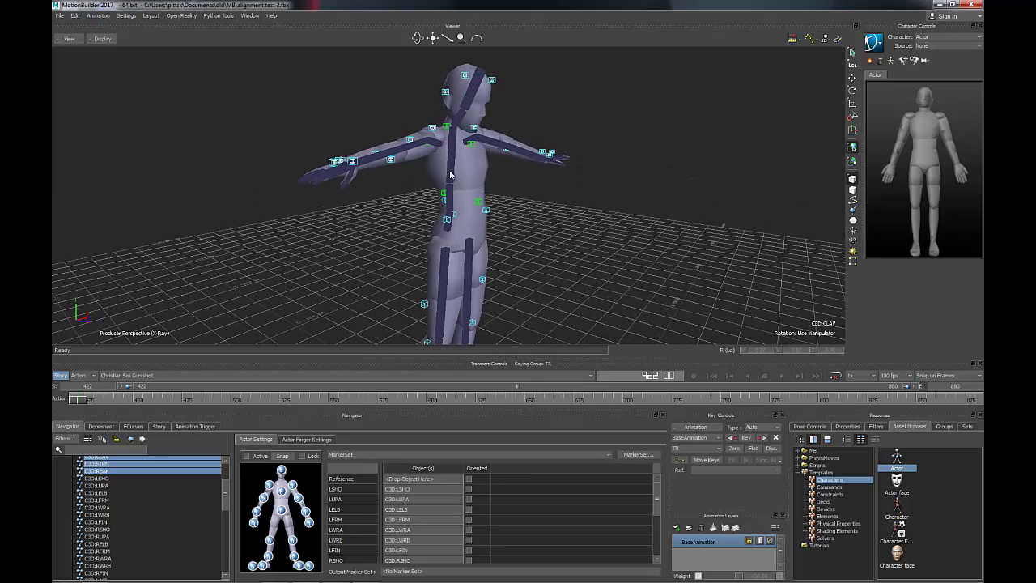
{"action": "scroll", "coordinate": [225, 502], "scroll_direction": "up", "scroll_amount": 2}
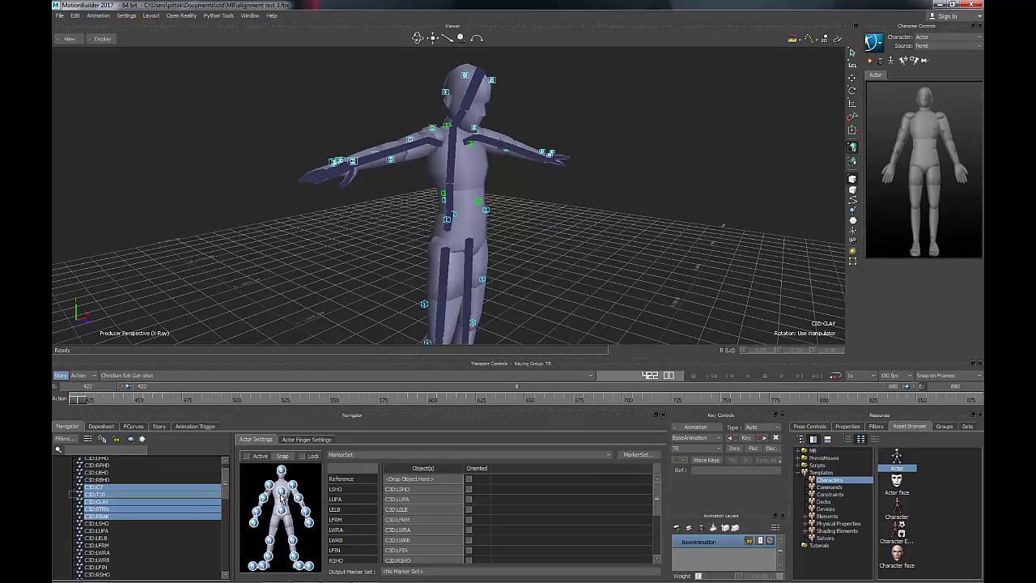
{"action": "left_click_drag", "start_coordinate": [282, 496], "coordinate": [282, 495]}
Select the four pelvis markers LASI, RASI, LPSI and RPSI and assign them to the hips of the marker set
{"action": "left_click_drag", "start_coordinate": [499, 221], "coordinate": [486, 219], "text": "ctrl+shift"}
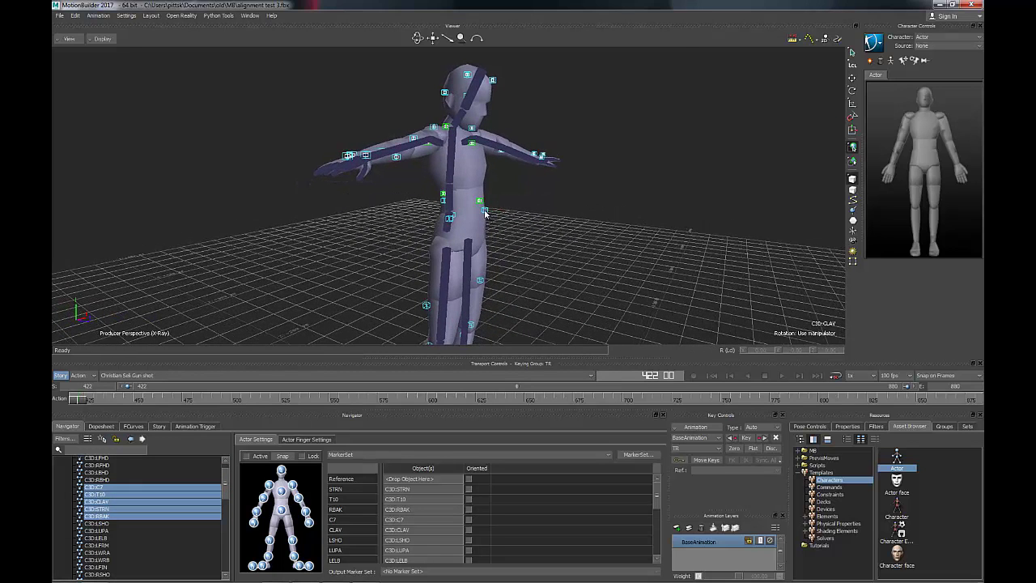
{"action": "left_click", "coordinate": [485, 212]}
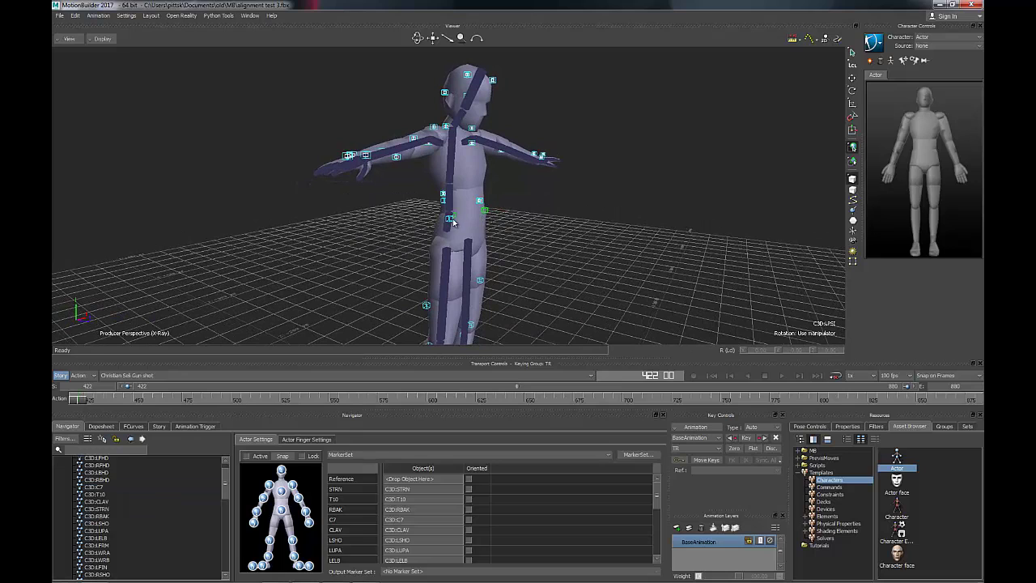
{"action": "left_click", "coordinate": [448, 218], "text": "shift"}
{"action": "left_click_drag", "start_coordinate": [227, 483], "coordinate": [214, 507]}
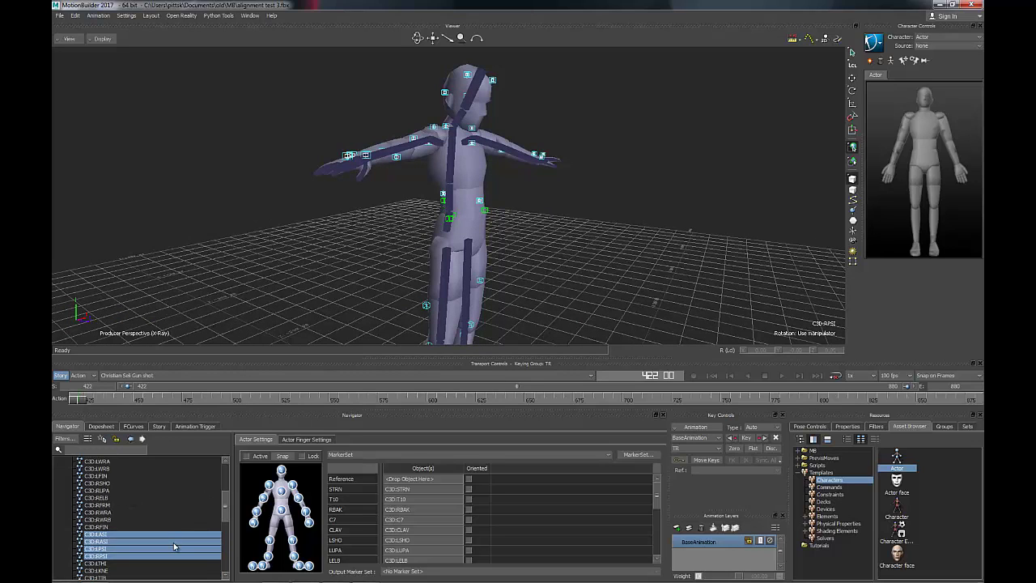
{"action": "left_click_drag", "start_coordinate": [176, 542], "coordinate": [288, 517]}
Assign markers RTHI and RKNE to the right thigh and LTHI and LKNE to the left thigh of the marker set
{"action": "mouse_move", "coordinate": [552, 261]}
{"action": "left_mouse_down", "text": "ctrl+shift"}
{"action": "mouse_move", "coordinate": [525, 276]}
{"action": "mouse_move", "coordinate": [525, 243]}
{"action": "mouse_move", "coordinate": [545, 259]}
{"action": "left_mouse_up", "text": "ctrl+shift"}
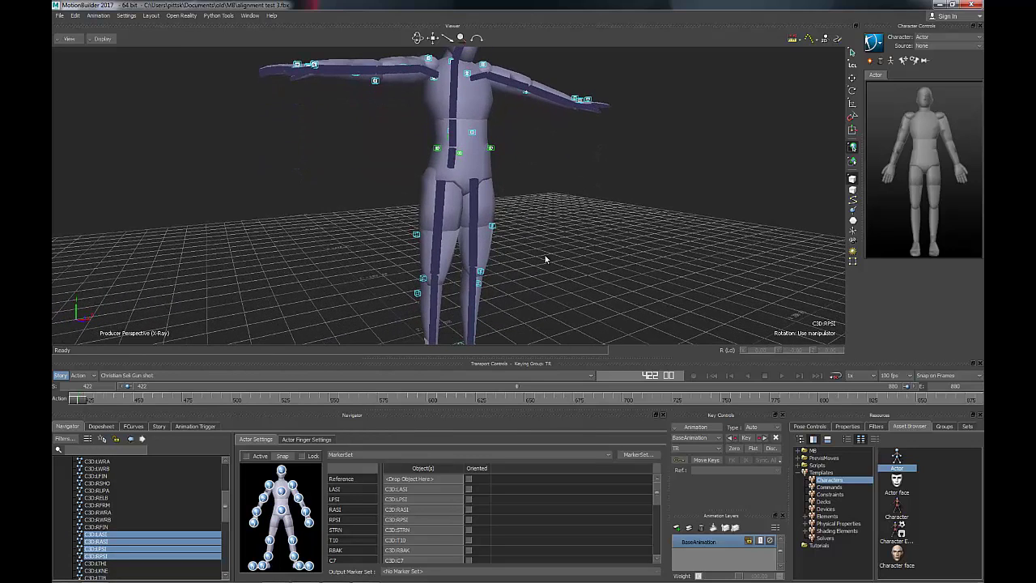
{"action": "left_click", "coordinate": [416, 237]}
{"action": "left_click", "coordinate": [422, 279], "text": "shift"}
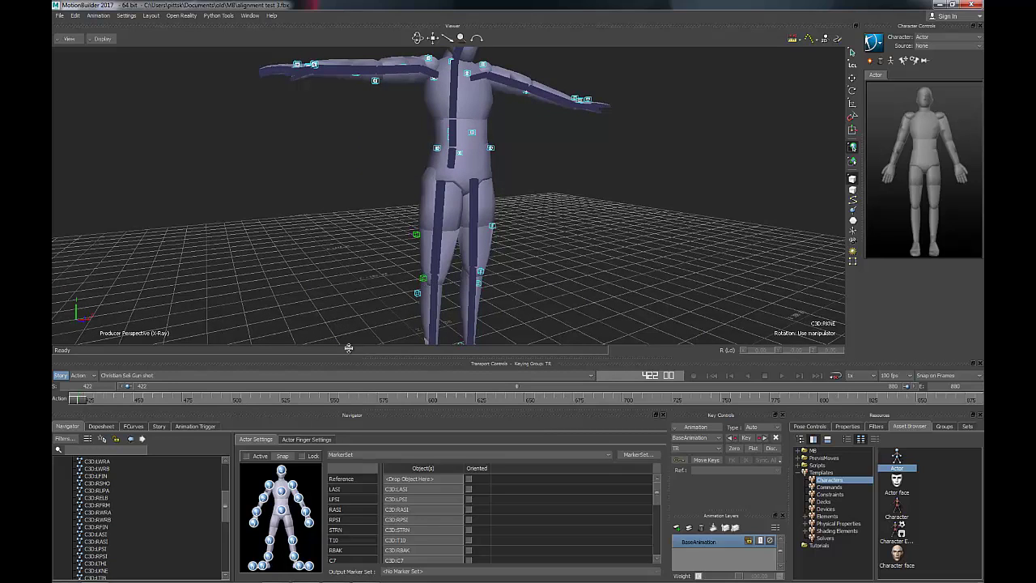
{"action": "scroll", "coordinate": [225, 517], "scroll_direction": "down", "scroll_amount": 4}
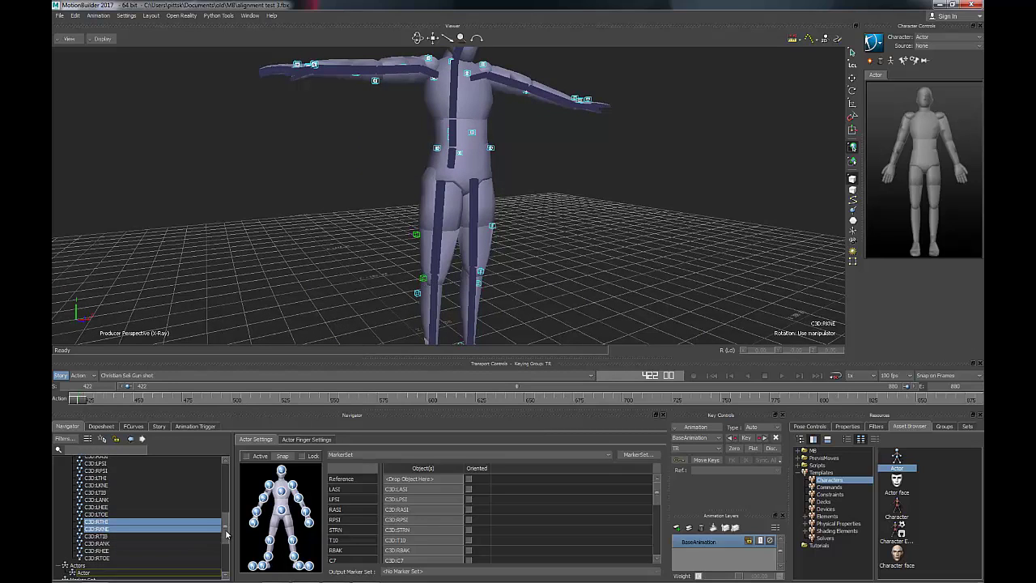
{"action": "left_click_drag", "start_coordinate": [195, 528], "coordinate": [273, 543]}
{"action": "left_click", "coordinate": [493, 228]}
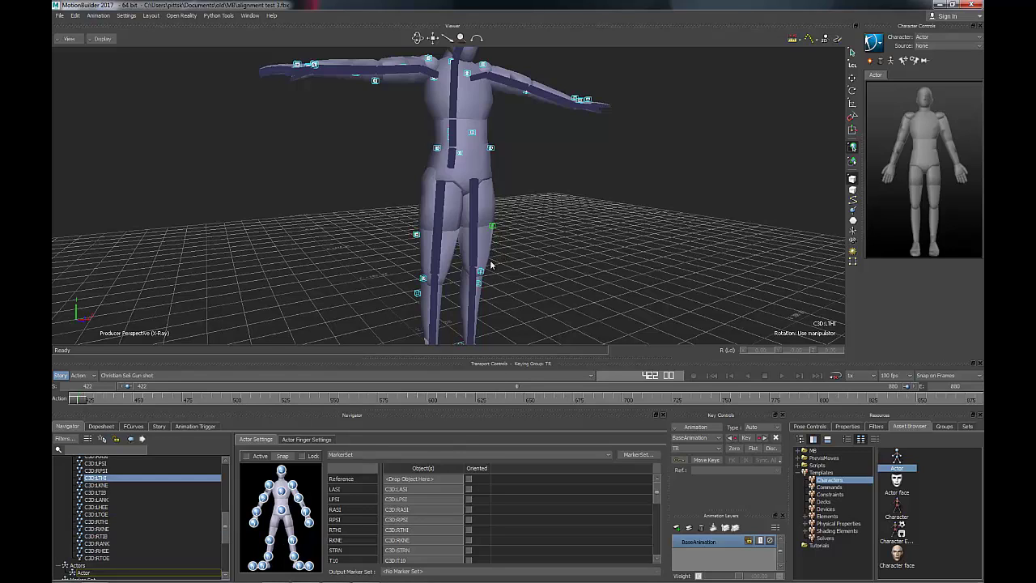
{"action": "left_click", "coordinate": [481, 272], "text": "shift"}
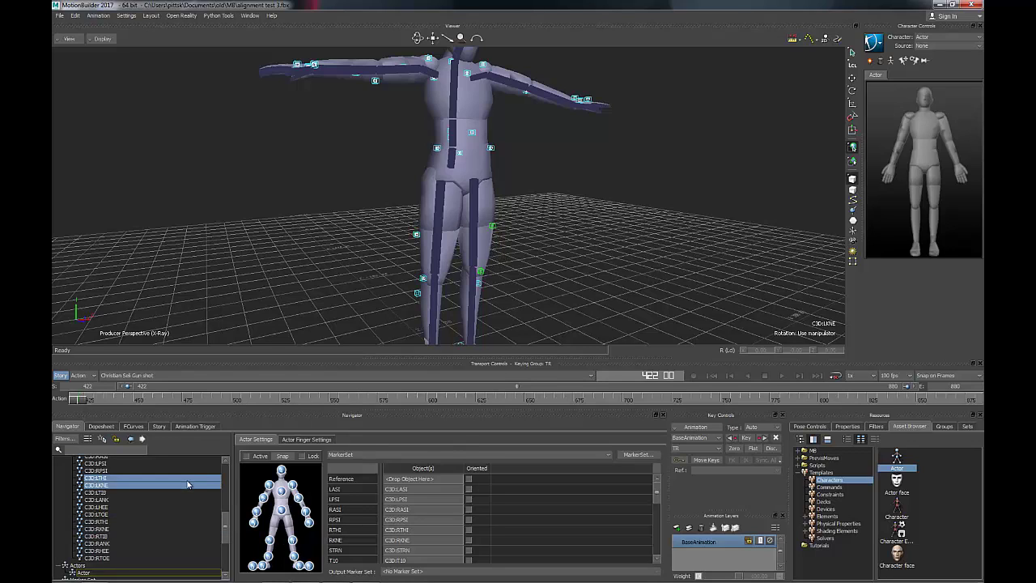
{"action": "mouse_move", "coordinate": [187, 485]}
{"action": "left_mouse_down"}
{"action": "mouse_move", "coordinate": [238, 492]}
{"action": "mouse_move", "coordinate": [292, 545]}
{"action": "left_mouse_up"}
Assign the C3D:RTIB marker to the right shin and C3D:LTIB to the left shin of the marker set
{"action": "left_click", "coordinate": [418, 296]}
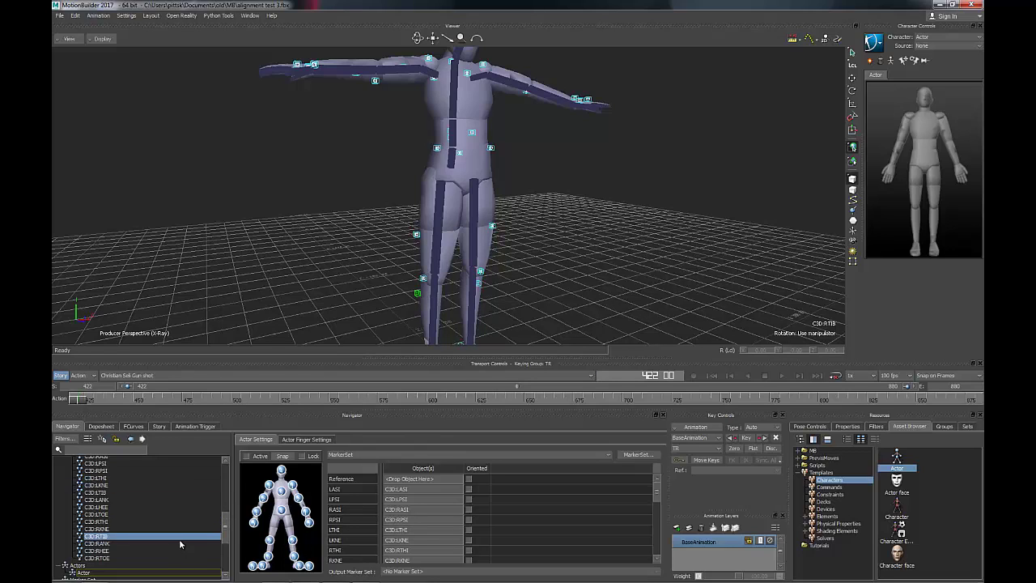
{"action": "mouse_move", "coordinate": [178, 534]}
{"action": "left_mouse_down"}
{"action": "mouse_move", "coordinate": [245, 540]}
{"action": "mouse_move", "coordinate": [270, 558]}
{"action": "left_mouse_up"}
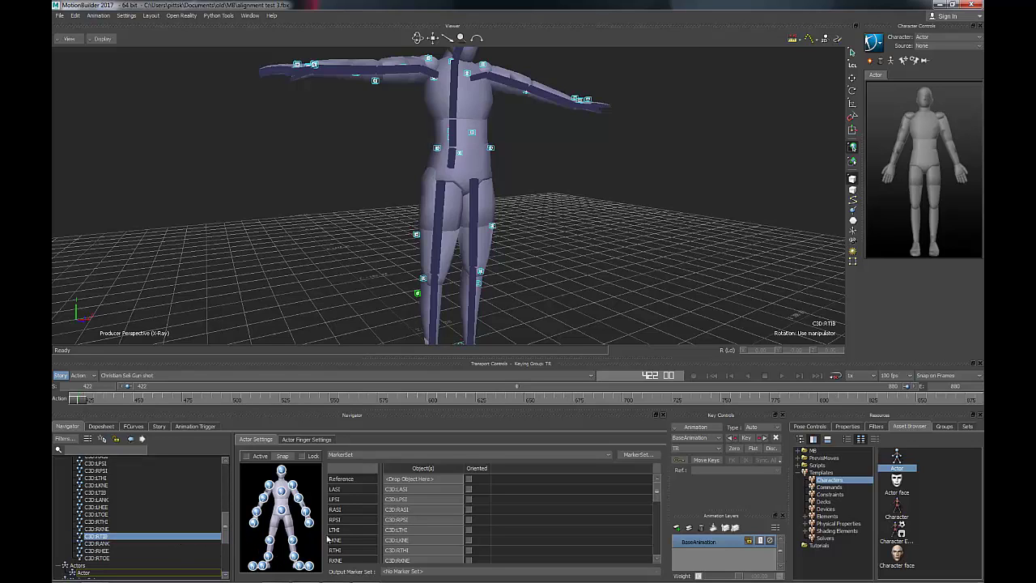
{"action": "left_click", "coordinate": [479, 285]}
{"action": "mouse_move", "coordinate": [184, 495]}
{"action": "left_mouse_down"}
{"action": "mouse_move", "coordinate": [242, 510]}
{"action": "mouse_move", "coordinate": [298, 563]}
{"action": "left_mouse_up"}
Assign ankle and heel markers RANK and RHEE to the right foot and LANK and LHEE to the left foot of the marker set
{"action": "left_click_drag", "start_coordinate": [475, 287], "coordinate": [414, 287], "text": "shift"}
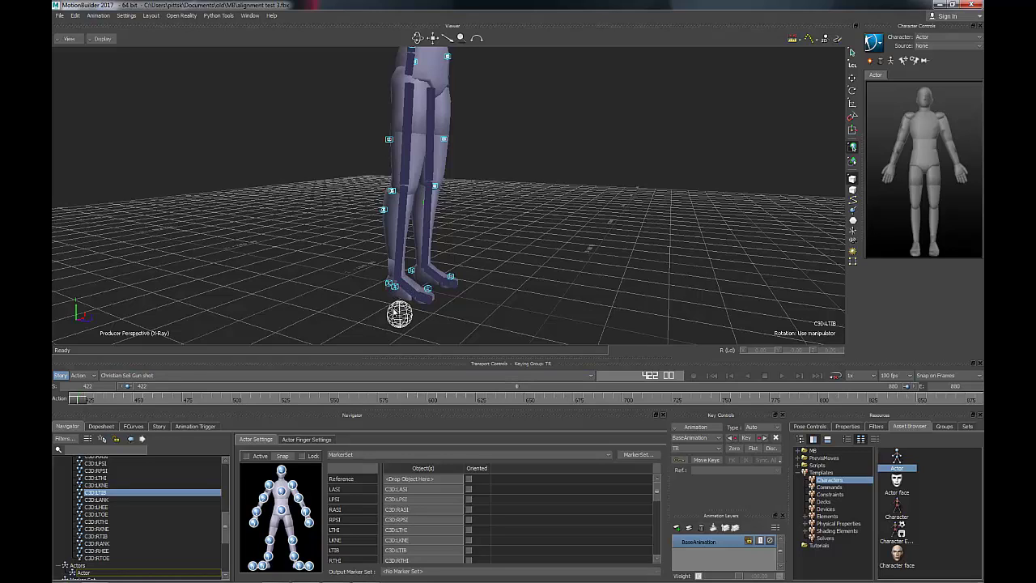
{"action": "left_click", "coordinate": [391, 284]}
{"action": "left_click", "coordinate": [395, 287], "text": "shift"}
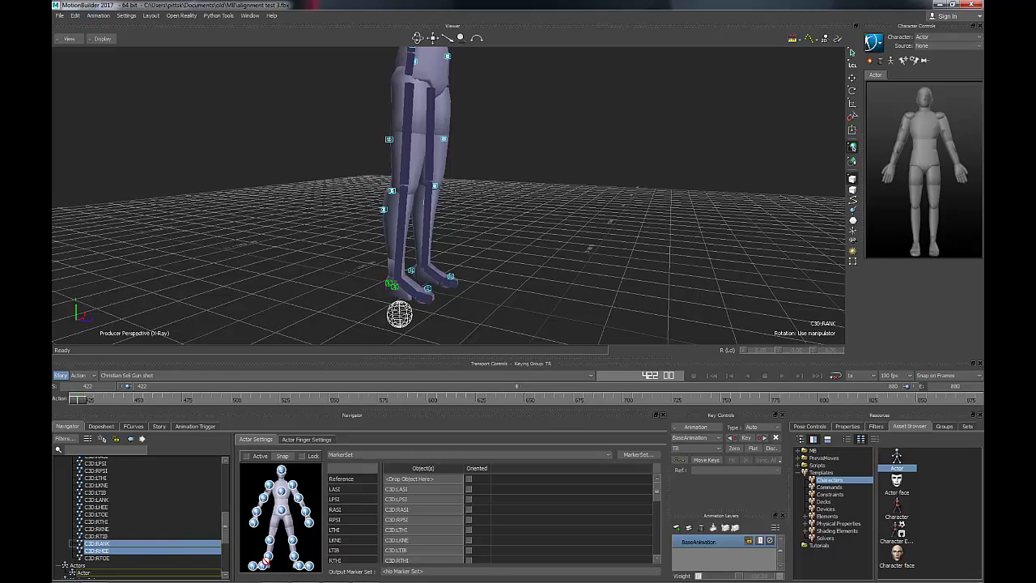
{"action": "left_click_drag", "start_coordinate": [486, 288], "coordinate": [445, 279], "text": "ctrl+shift"}
{"action": "left_click", "coordinate": [427, 265]}
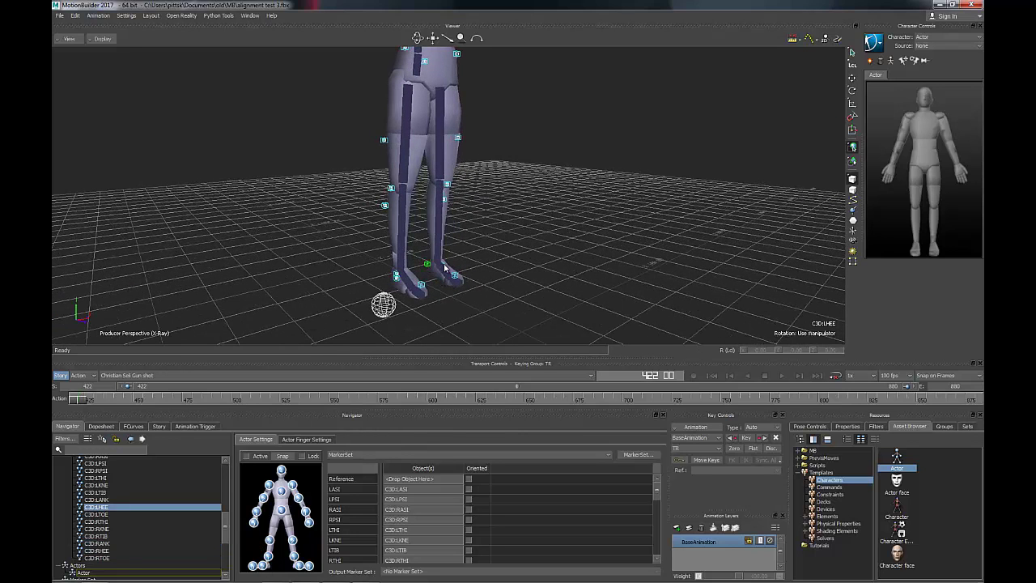
{"action": "left_click", "coordinate": [445, 267], "text": "shift"}
{"action": "left_click_drag", "start_coordinate": [151, 512], "coordinate": [303, 572]}
Assign the C3D:RTOE marker to the right toes and C3D:LTOE to the left toes of the marker set
{"action": "left_click", "coordinate": [421, 285]}
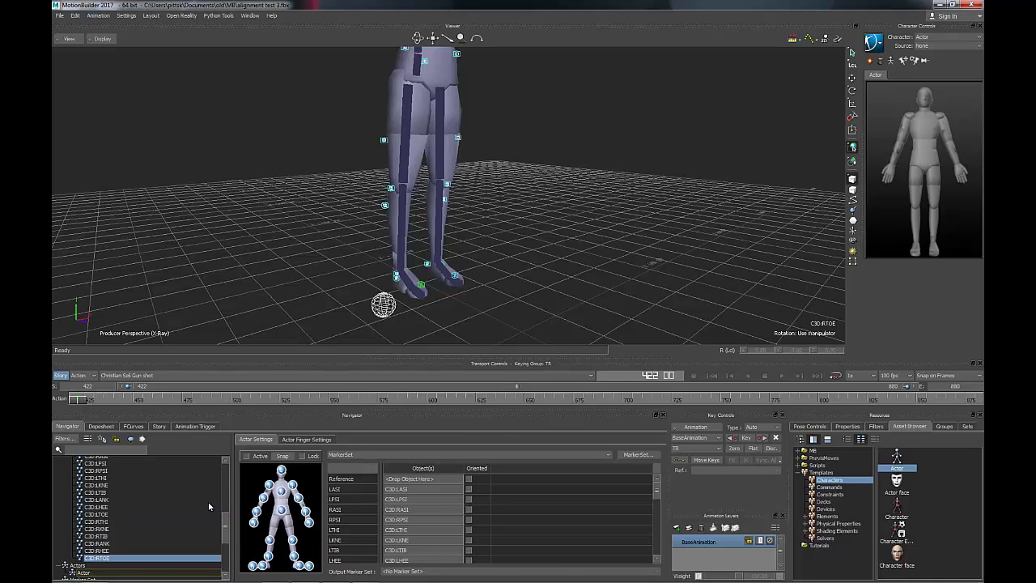
{"action": "mouse_move", "coordinate": [162, 562]}
{"action": "left_mouse_down"}
{"action": "mouse_move", "coordinate": [251, 561]}
{"action": "mouse_move", "coordinate": [258, 570]}
{"action": "left_mouse_up"}
{"action": "left_click", "coordinate": [456, 280]}
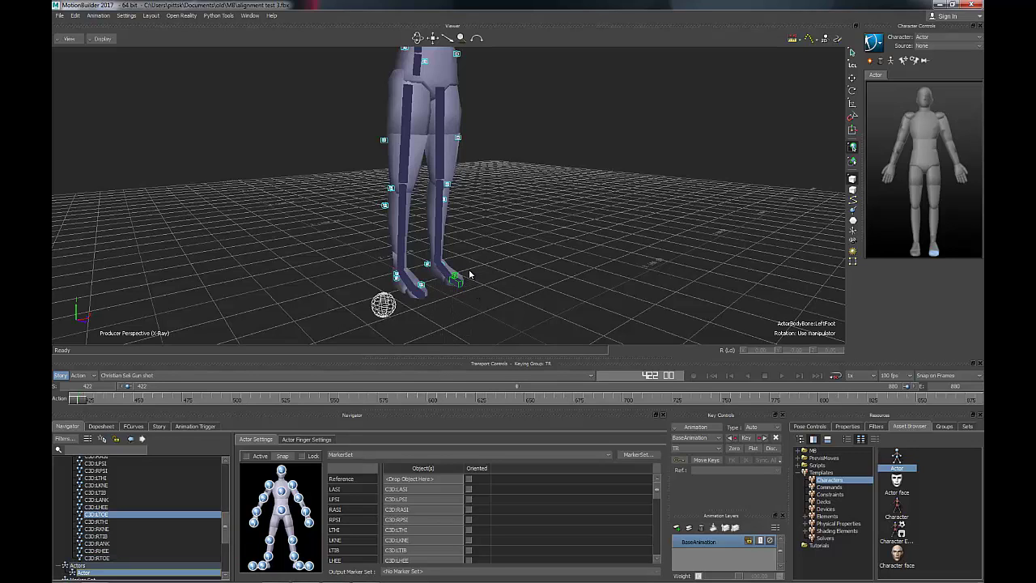
{"action": "left_click", "coordinate": [470, 275]}
{"action": "left_click", "coordinate": [456, 279]}
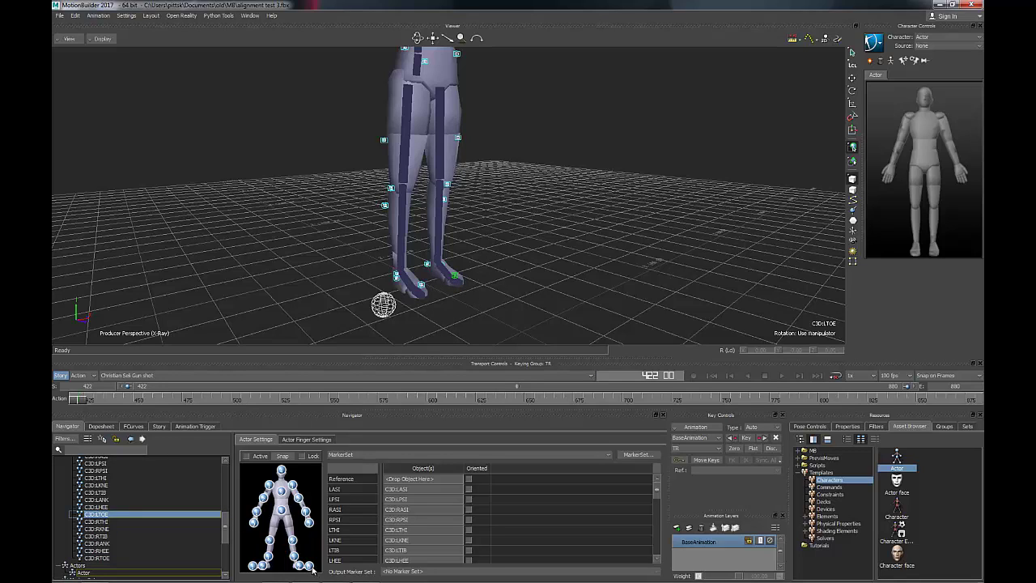
Activate the Actor and scrub forward through the take to check how it follows the markers
{"action": "left_click_drag", "start_coordinate": [499, 276], "coordinate": [347, 217], "text": "ctrl+shift"}
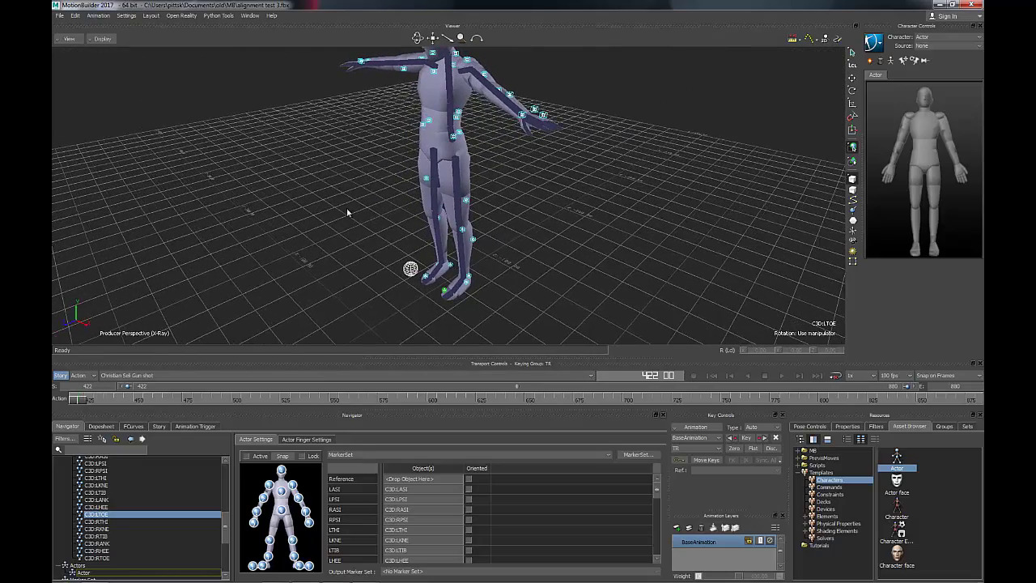
{"action": "mouse_move", "coordinate": [419, 226]}
{"action": "left_mouse_down", "text": "ctrl+shift"}
{"action": "mouse_move", "coordinate": [425, 209]}
{"action": "mouse_move", "coordinate": [431, 240]}
{"action": "mouse_move", "coordinate": [433, 230]}
{"action": "left_mouse_up", "text": "ctrl+shift"}
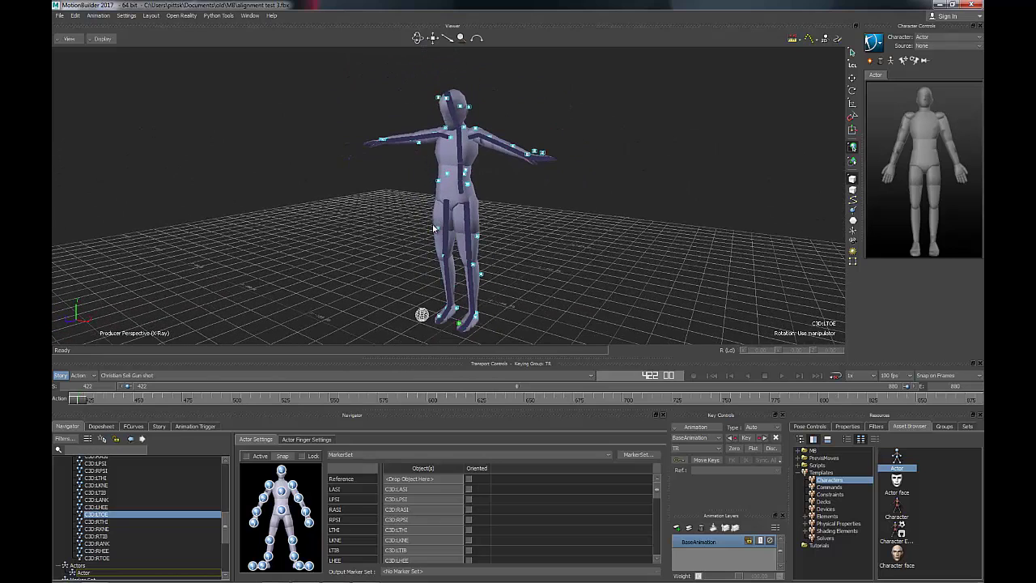
{"action": "left_click", "coordinate": [246, 456]}
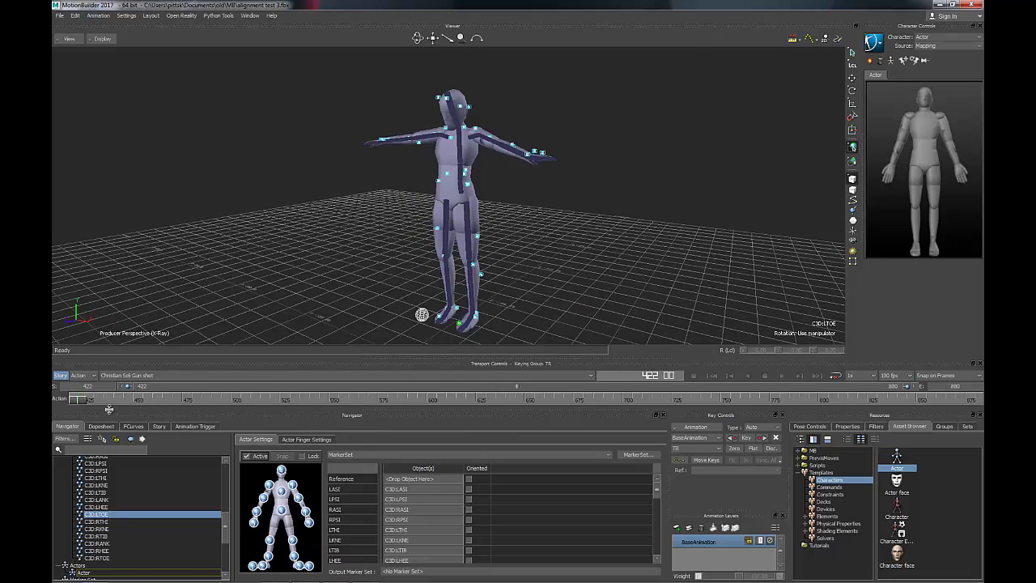
{"action": "left_click_drag", "start_coordinate": [83, 403], "coordinate": [572, 465]}
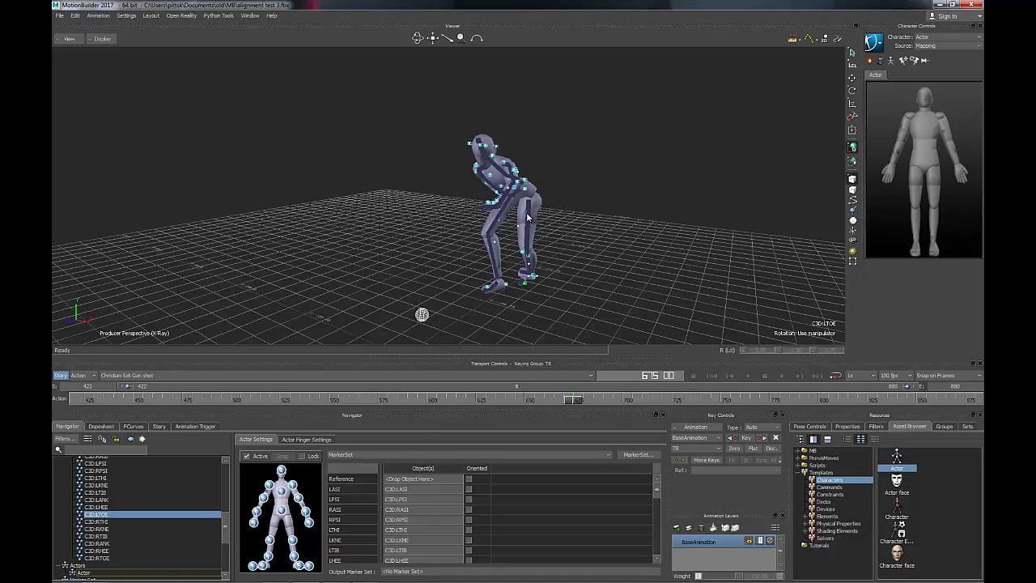
{"action": "left_click_drag", "start_coordinate": [527, 219], "coordinate": [502, 225], "text": "ctrl+shift"}
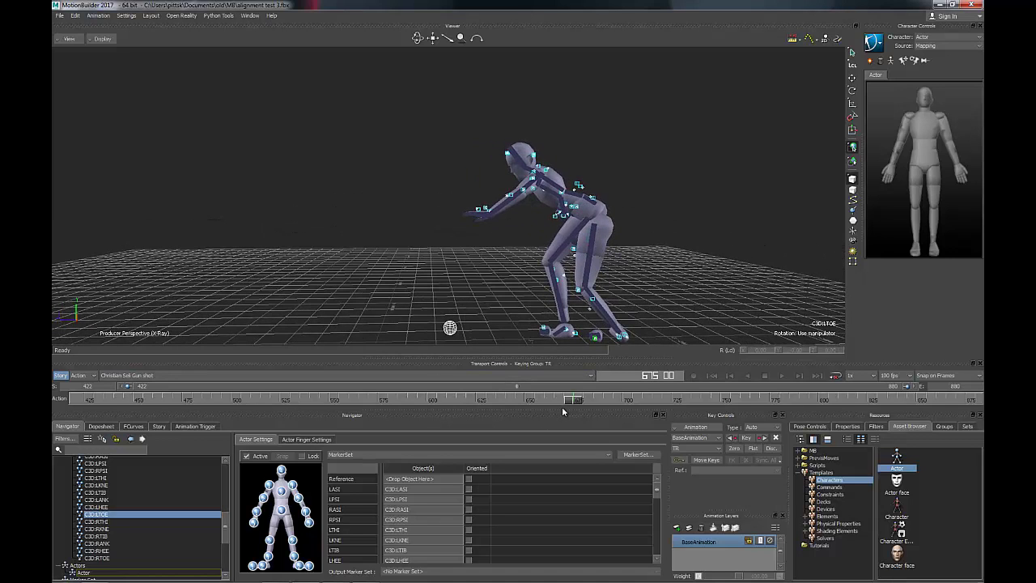
{"action": "left_click_drag", "start_coordinate": [573, 401], "coordinate": [727, 401]}
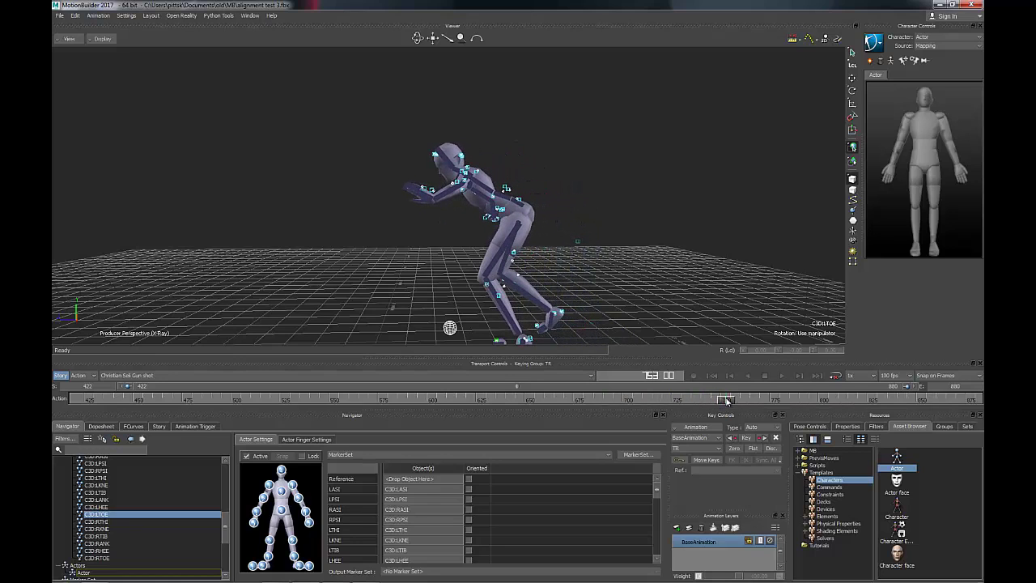
Assign the stray C3D:LTHI marker behind the hips to the left thigh and scrub back to frame 422 to check the motion
{"action": "left_click", "coordinate": [577, 240]}
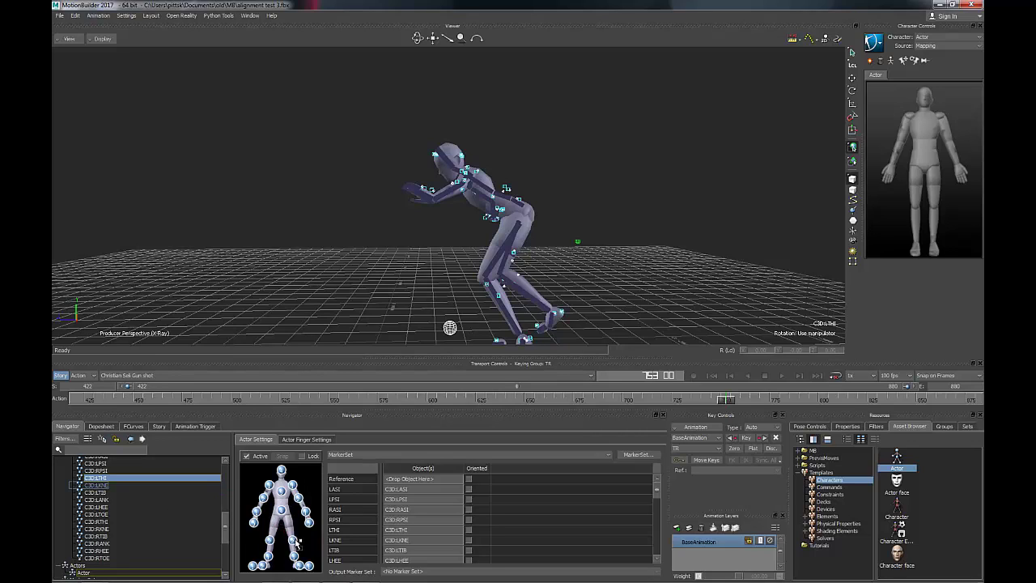
{"action": "left_click_drag", "start_coordinate": [298, 546], "coordinate": [297, 545]}
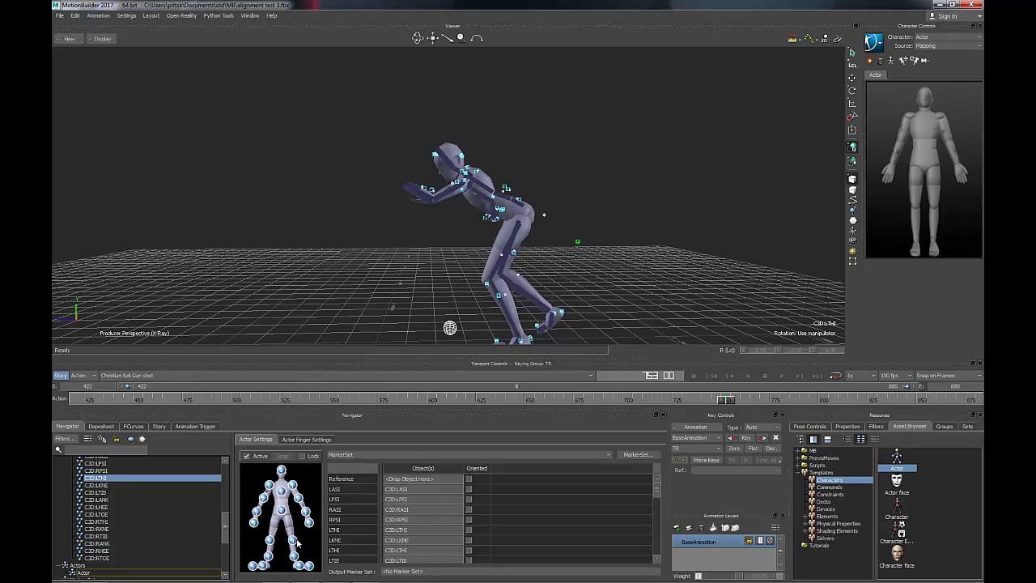
{"action": "left_click_drag", "start_coordinate": [497, 289], "coordinate": [561, 298], "text": "ctrl+shift"}
{"action": "left_click_drag", "start_coordinate": [724, 399], "coordinate": [69, 467]}
{"action": "mouse_move", "coordinate": [498, 186]}
{"action": "left_mouse_down", "text": "ctrl+shift"}
{"action": "mouse_move", "coordinate": [557, 198]}
{"action": "mouse_move", "coordinate": [509, 198]}
{"action": "left_mouse_up", "text": "ctrl+shift"}
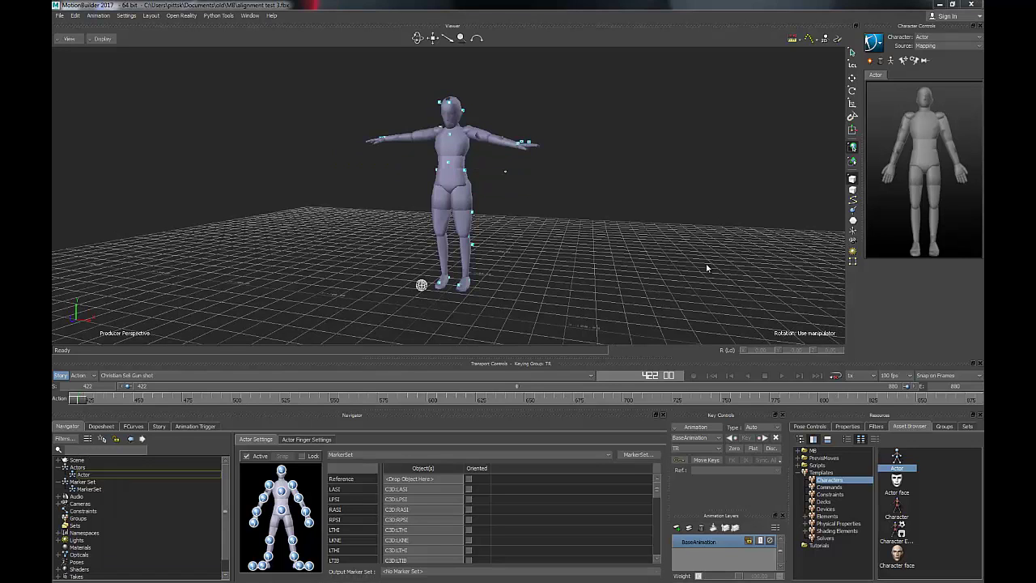
Merge the characterized biped file "biped MB" into the scene containing the Actor
{"action": "left_click_drag", "start_coordinate": [460, 208], "coordinate": [419, 194], "text": "ctrl+shift"}
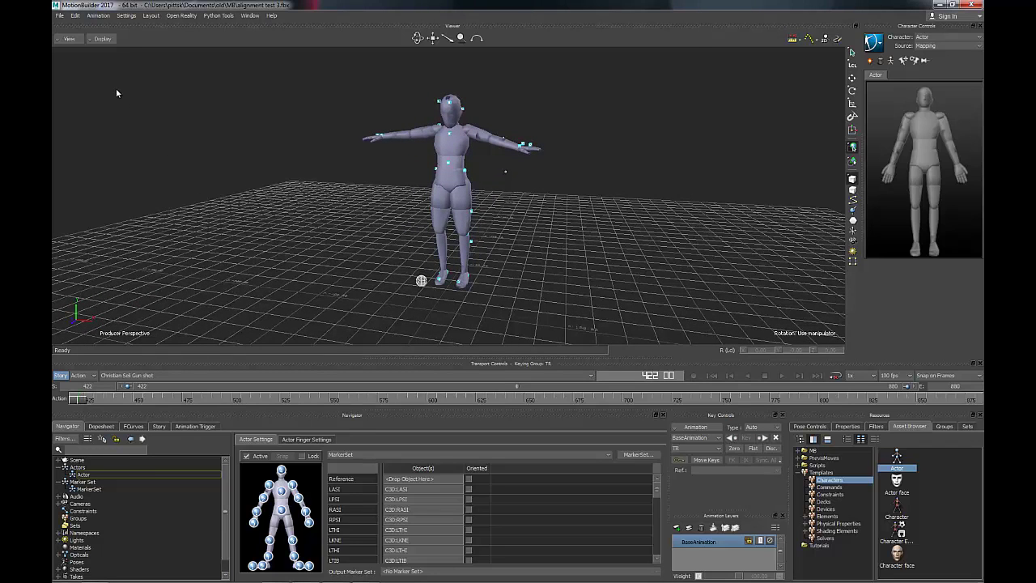
{"action": "left_click", "coordinate": [60, 16]}
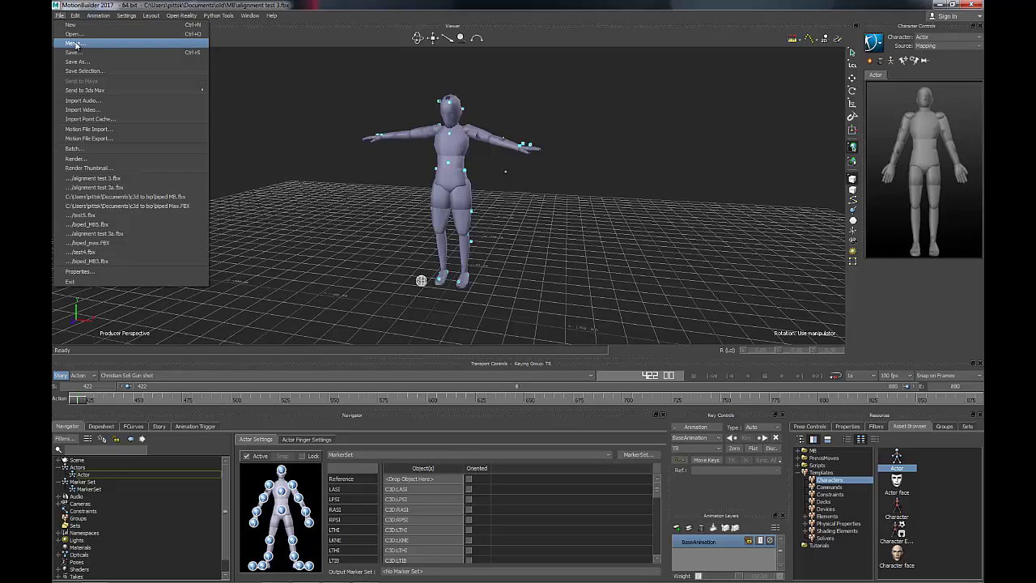
{"action": "left_click", "coordinate": [76, 44]}
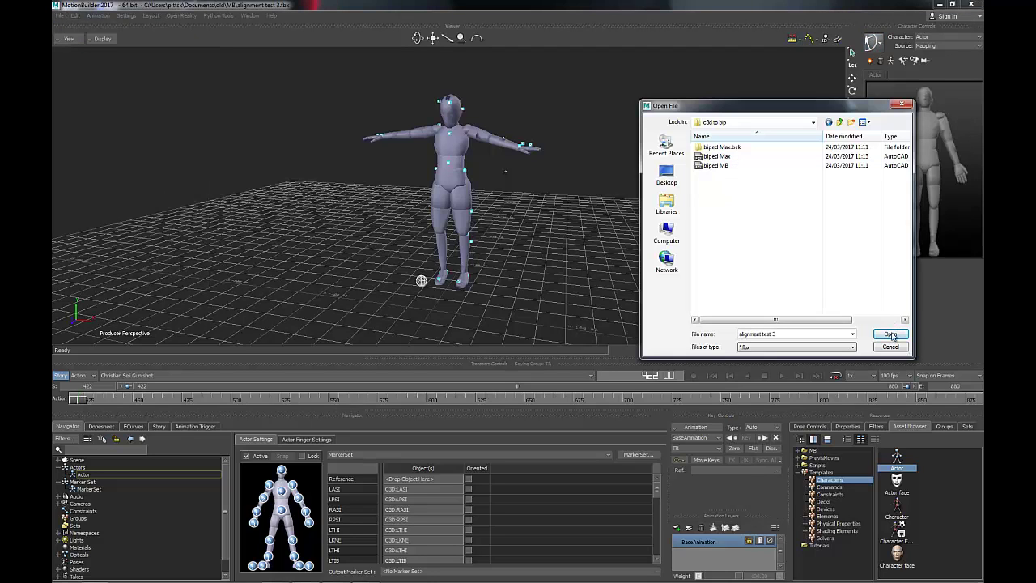
{"action": "double_click", "coordinate": [716, 166]}
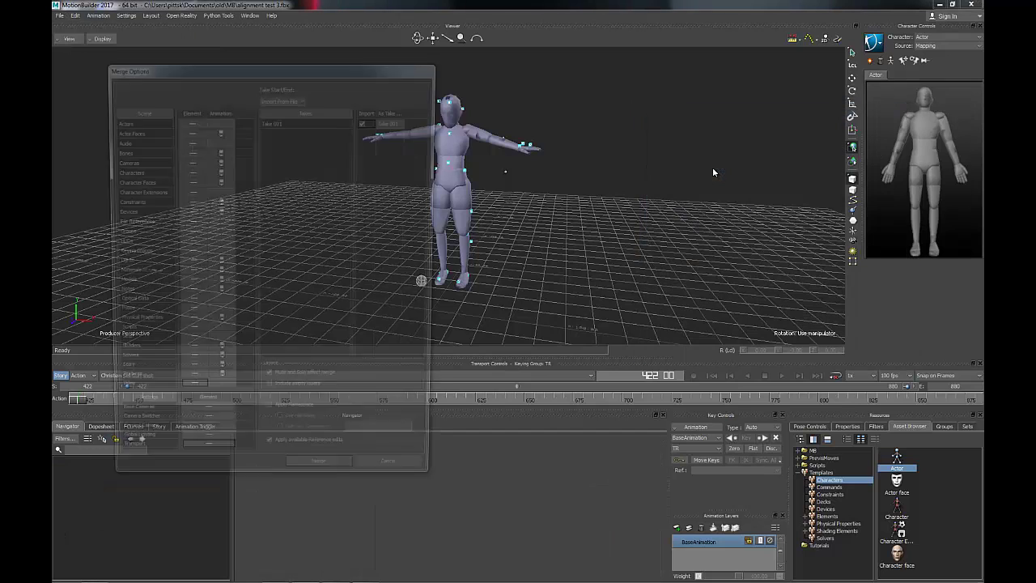
{"action": "left_click", "coordinate": [349, 484]}
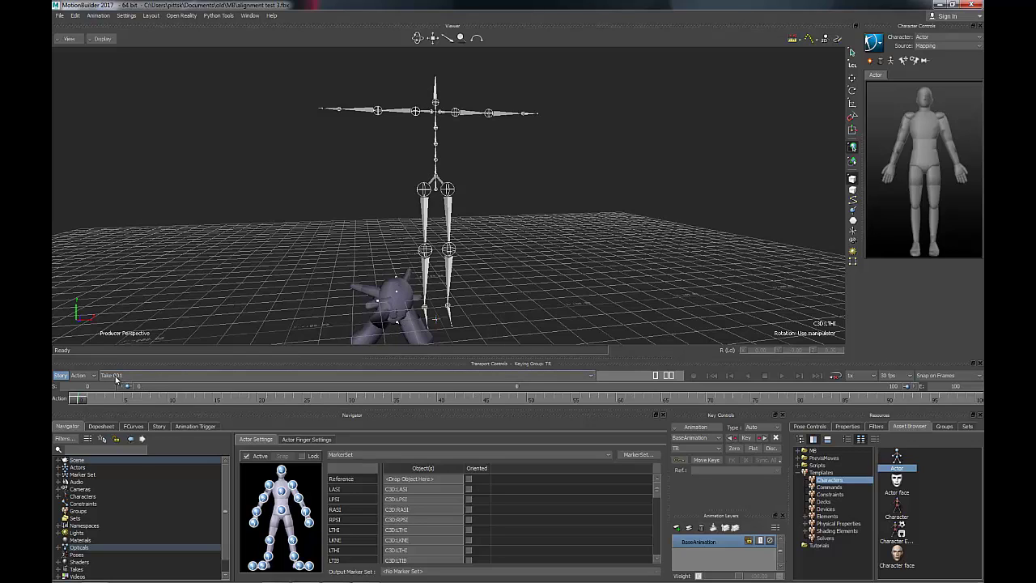
Switch from Take 001 to the gun shot take and set the playback rate to 100 fps
{"action": "left_click", "coordinate": [148, 376]}
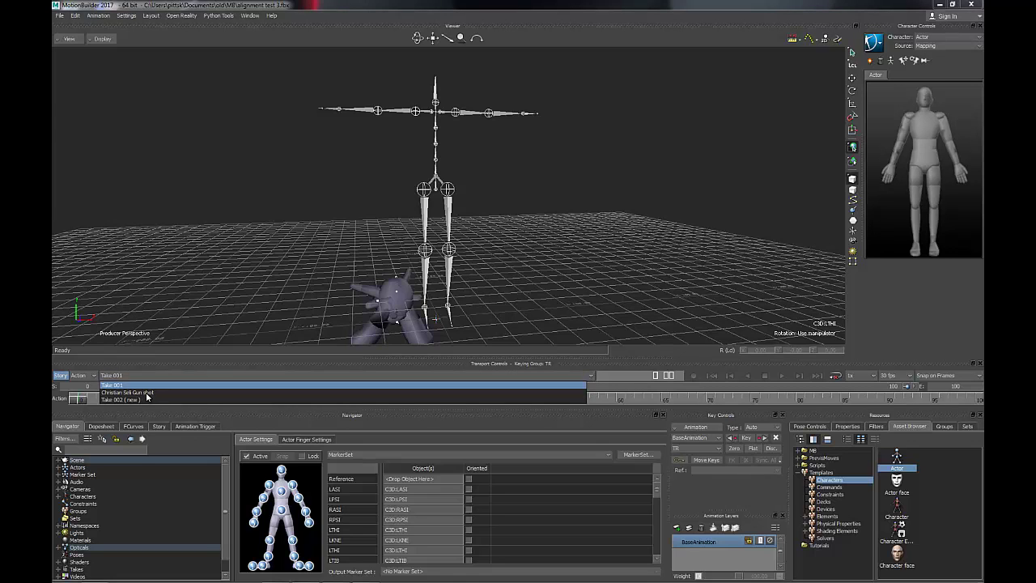
{"action": "left_click", "coordinate": [147, 394]}
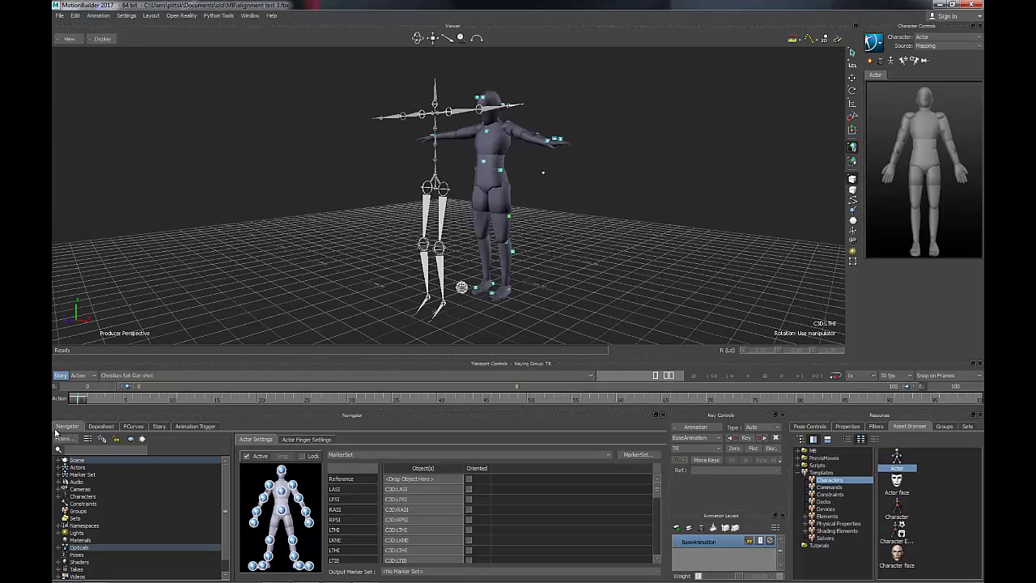
{"action": "left_click", "coordinate": [911, 377]}
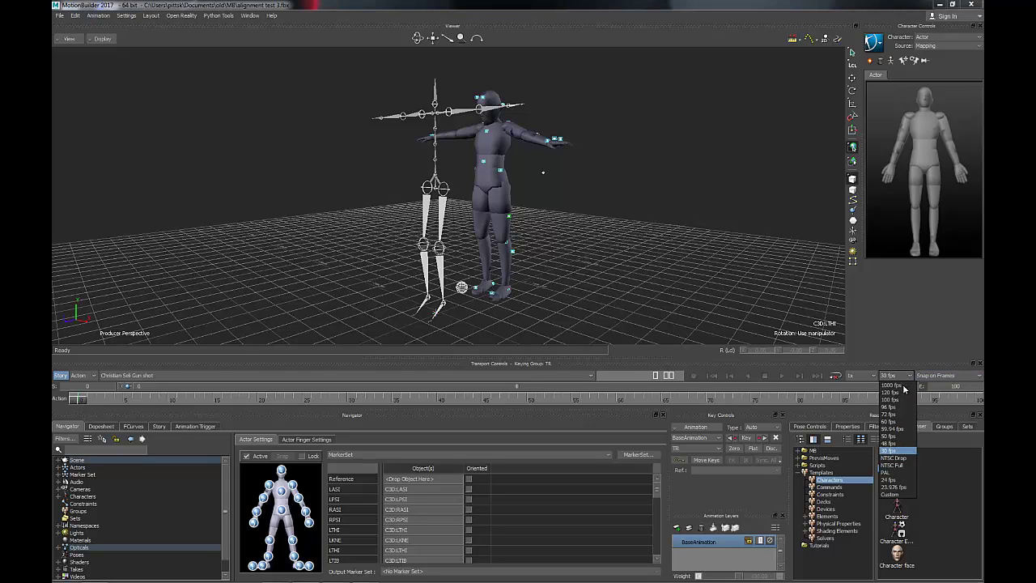
{"action": "left_click", "coordinate": [891, 399]}
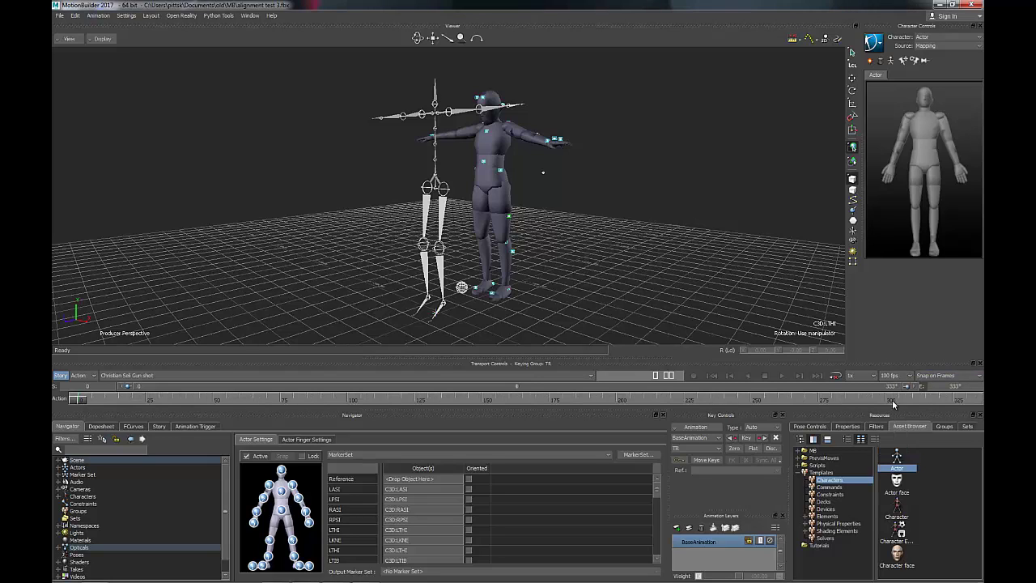
Set the gun shot take's range to start at frame 450 and end at frame 880
{"action": "left_click", "coordinate": [959, 387]}
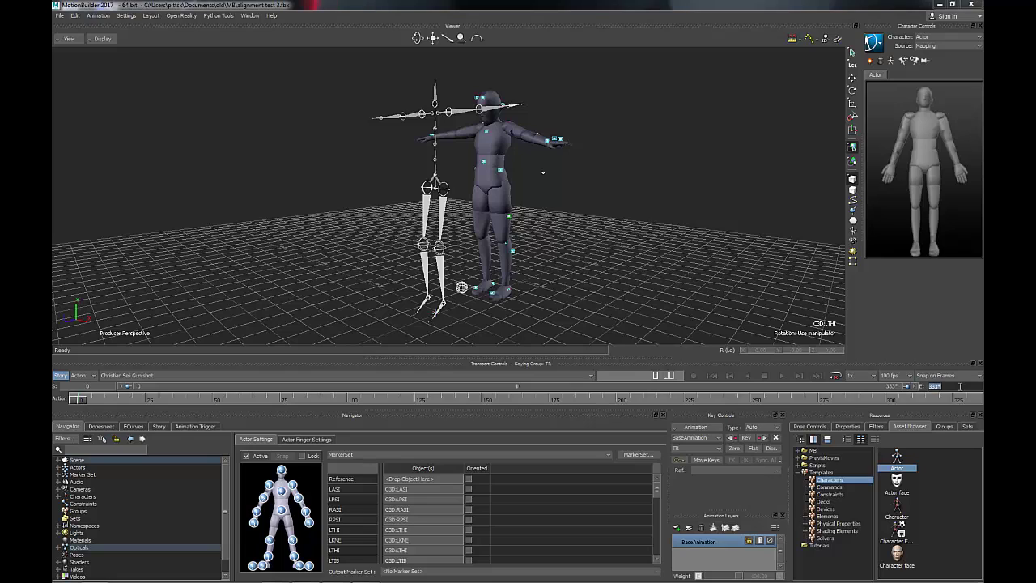
{"action": "type", "text": "880"}
{"action": "key", "text": "Return"}
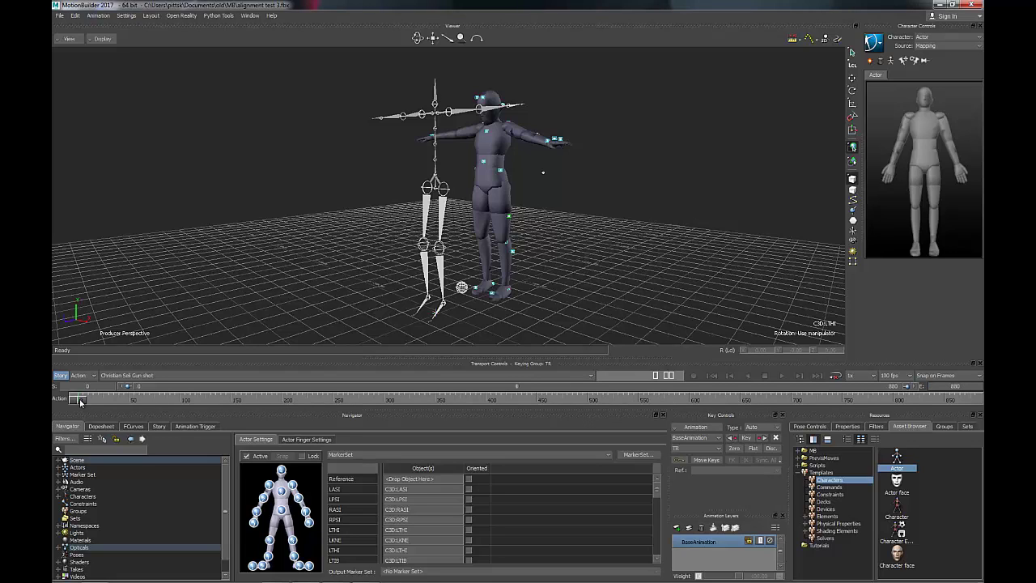
{"action": "left_click_drag", "start_coordinate": [81, 402], "coordinate": [515, 404]}
{"action": "left_click_drag", "start_coordinate": [444, 412], "coordinate": [89, 393]}
{"action": "type", "text": "450"}
{"action": "key", "text": "Return"}
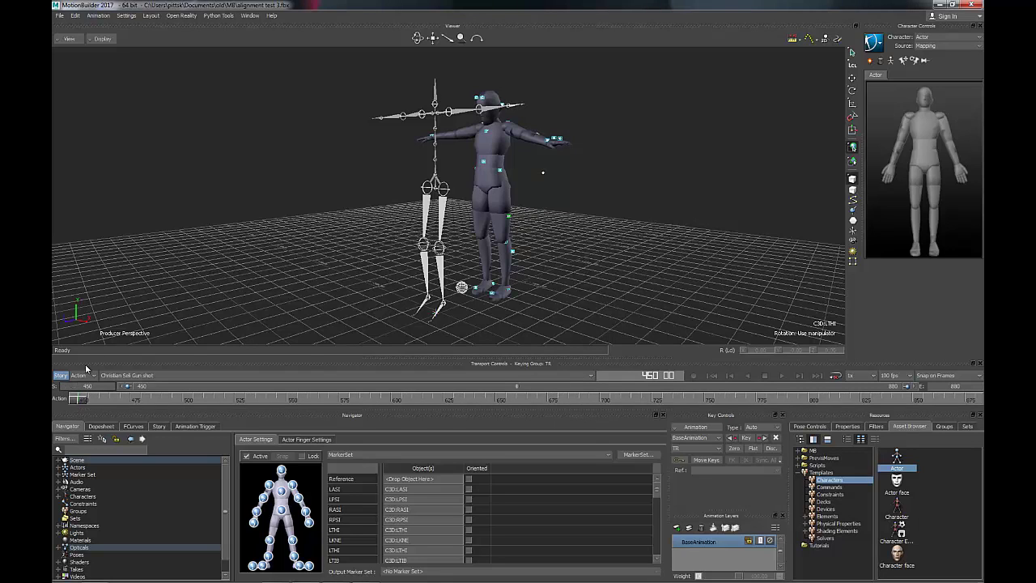
{"action": "mouse_move", "coordinate": [81, 400]}
{"action": "left_mouse_down"}
{"action": "mouse_move", "coordinate": [939, 433]}
{"action": "mouse_move", "coordinate": [81, 400]}
{"action": "left_mouse_up"}
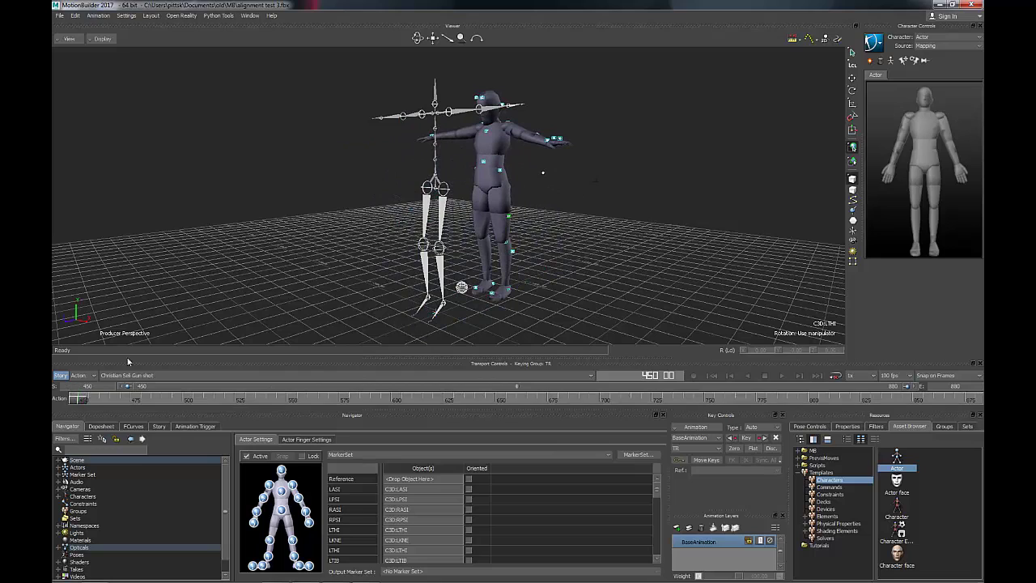
Select the biped's Character, set its source to Actor, and scrub the take to check the retargeted motion
{"action": "left_click", "coordinate": [438, 184]}
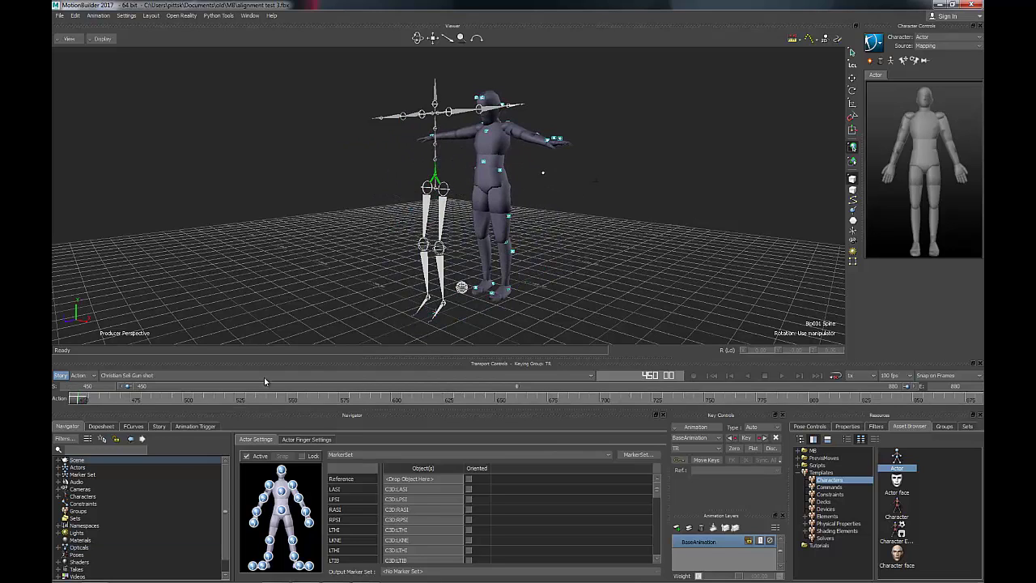
{"action": "left_click", "coordinate": [60, 496]}
{"action": "left_click", "coordinate": [97, 507]}
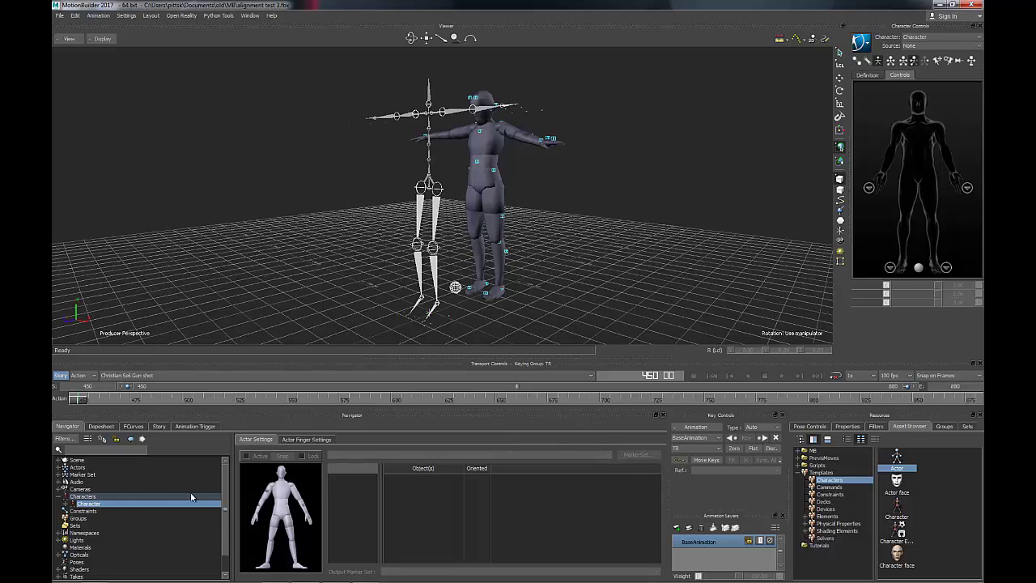
{"action": "left_click", "coordinate": [924, 46]}
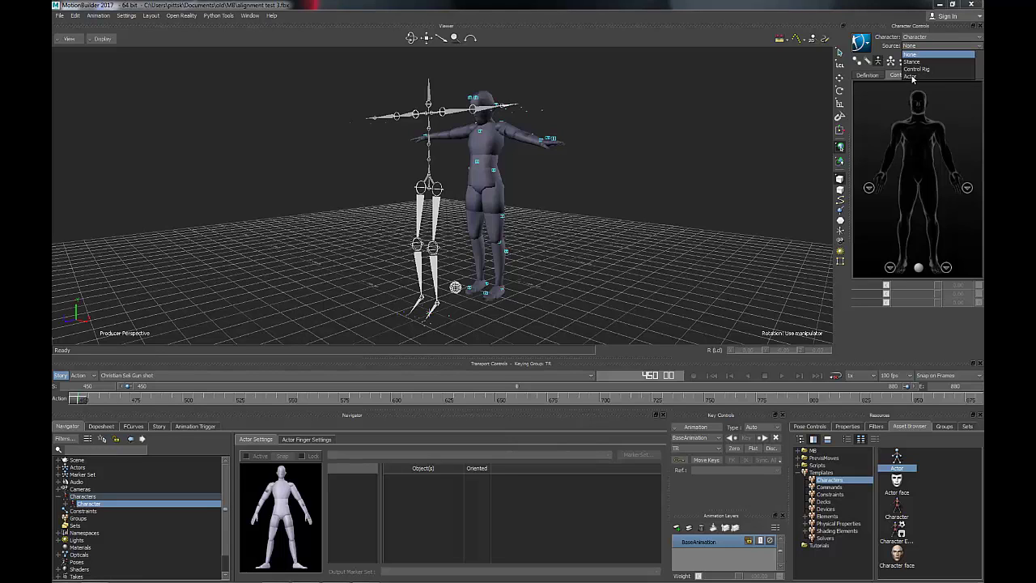
{"action": "left_click", "coordinate": [910, 76]}
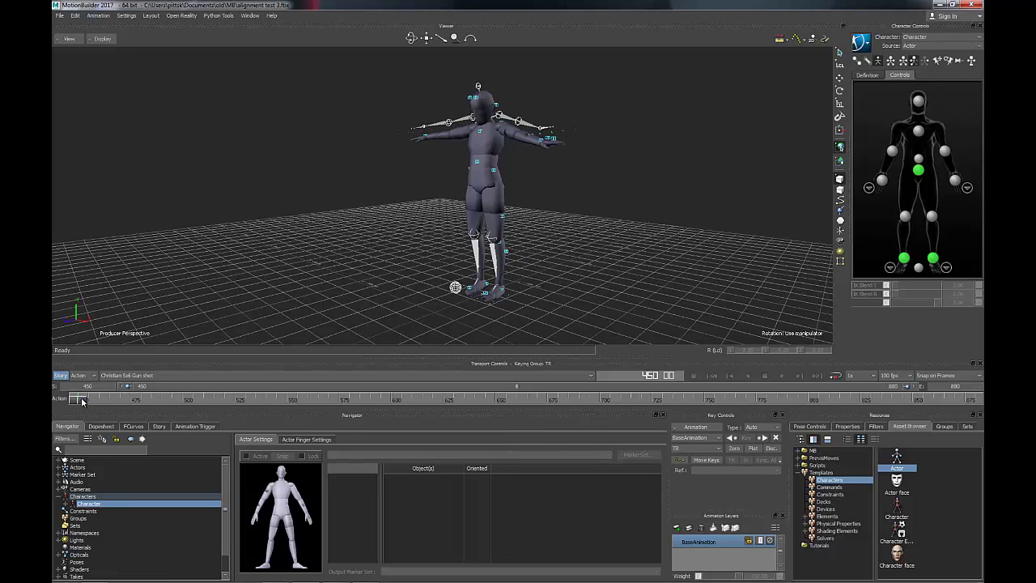
{"action": "mouse_move", "coordinate": [81, 398]}
{"action": "left_mouse_down"}
{"action": "mouse_move", "coordinate": [801, 402]}
{"action": "mouse_move", "coordinate": [929, 415]}
{"action": "mouse_move", "coordinate": [913, 401]}
{"action": "mouse_move", "coordinate": [70, 402]}
{"action": "left_mouse_up"}
{"action": "left_click_drag", "start_coordinate": [505, 215], "coordinate": [547, 169], "text": "ctrl+shift"}
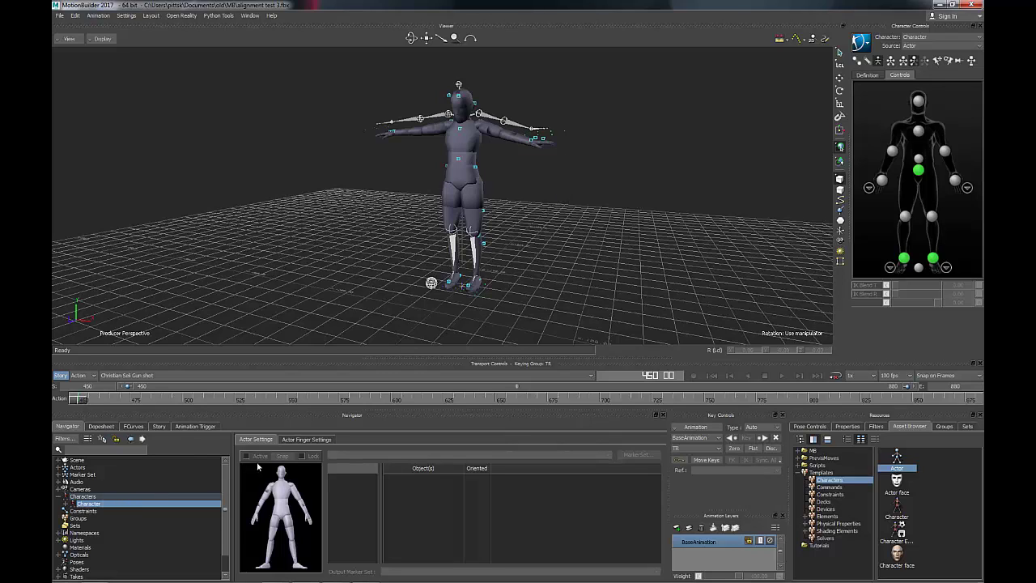
Plot the Character's Actor-driven motion to its skeleton at 25 FPS and check the left upper arm bone for plotted keys
{"action": "double_click", "coordinate": [87, 505]}
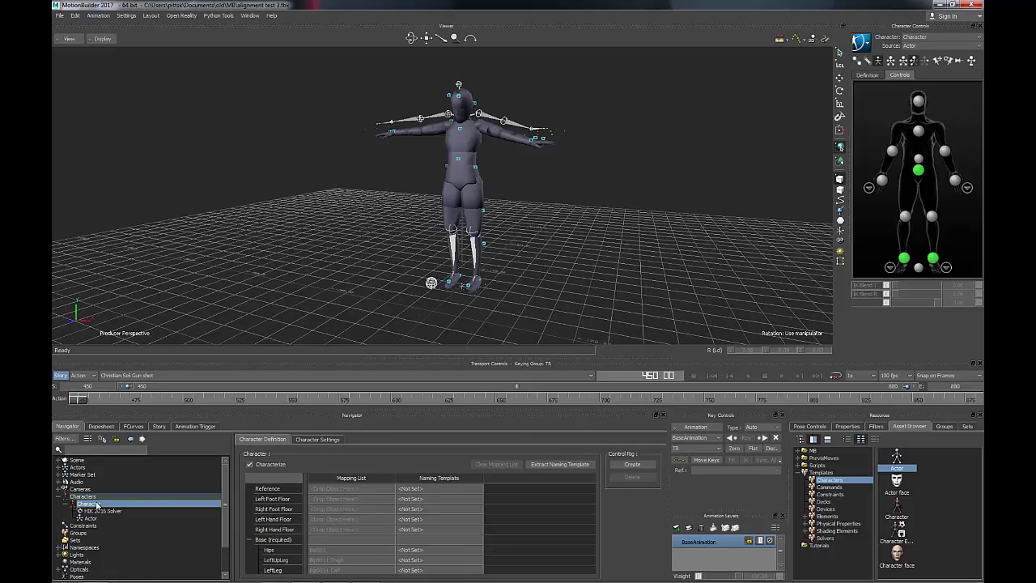
{"action": "left_click", "coordinate": [321, 441]}
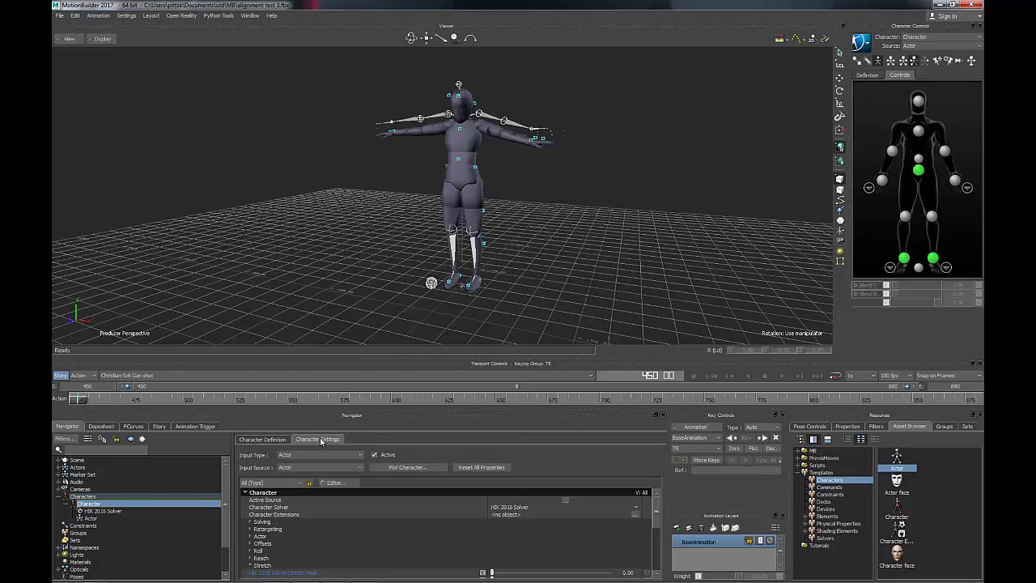
{"action": "left_click", "coordinate": [399, 468]}
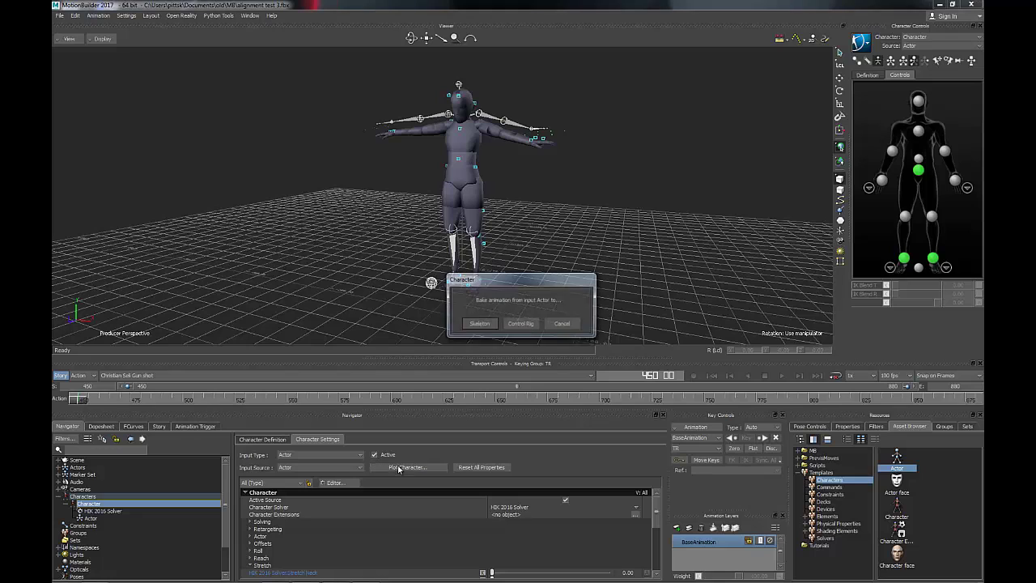
{"action": "left_click", "coordinate": [479, 324]}
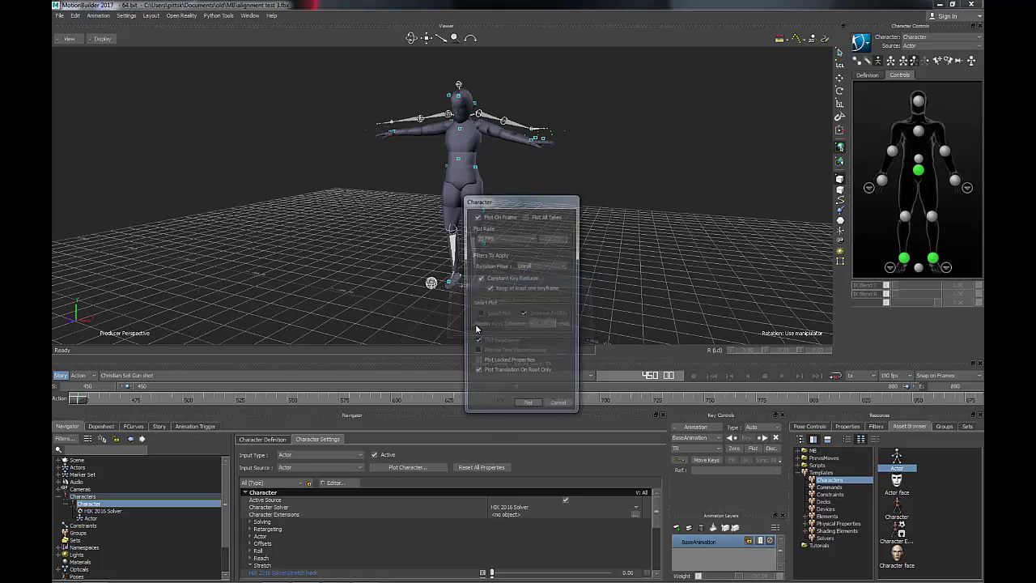
{"action": "left_click", "coordinate": [528, 240]}
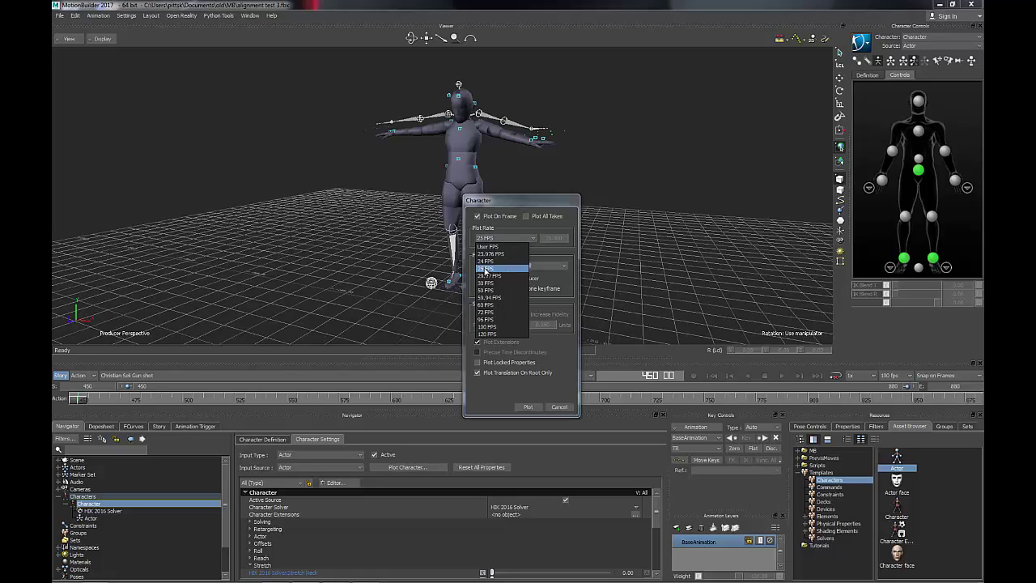
{"action": "left_click", "coordinate": [490, 271]}
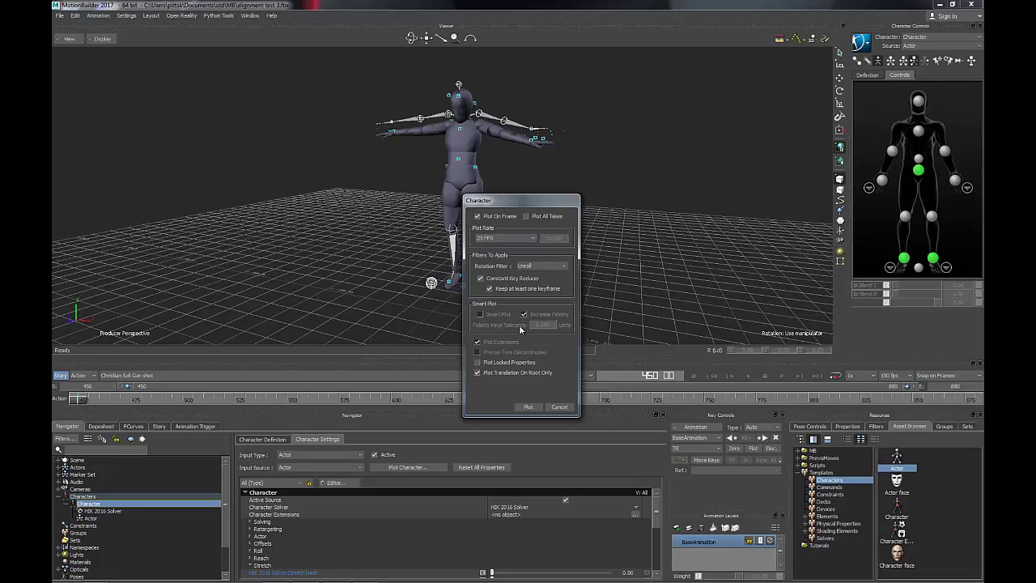
{"action": "left_click", "coordinate": [533, 406]}
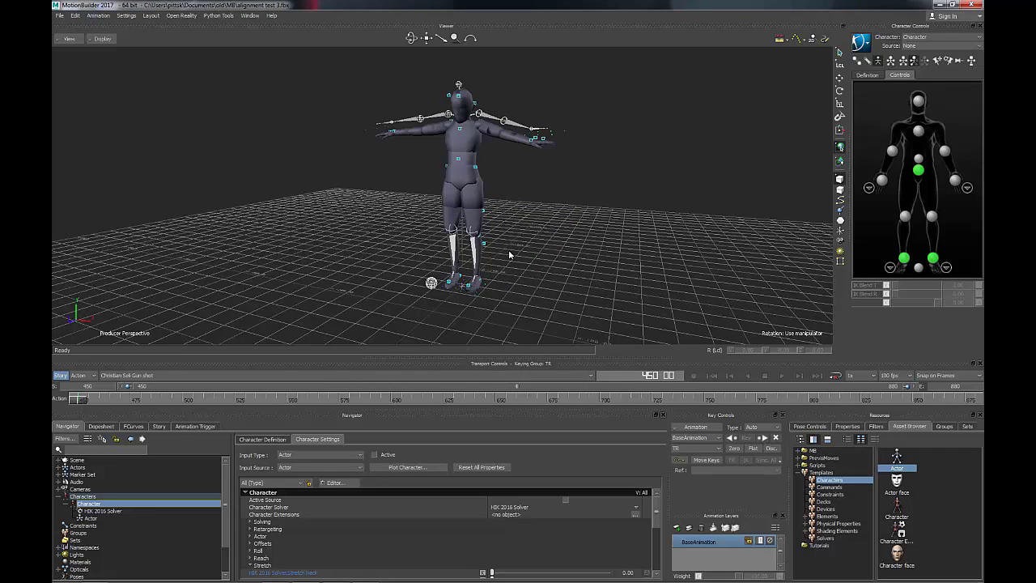
{"action": "left_click", "coordinate": [490, 117]}
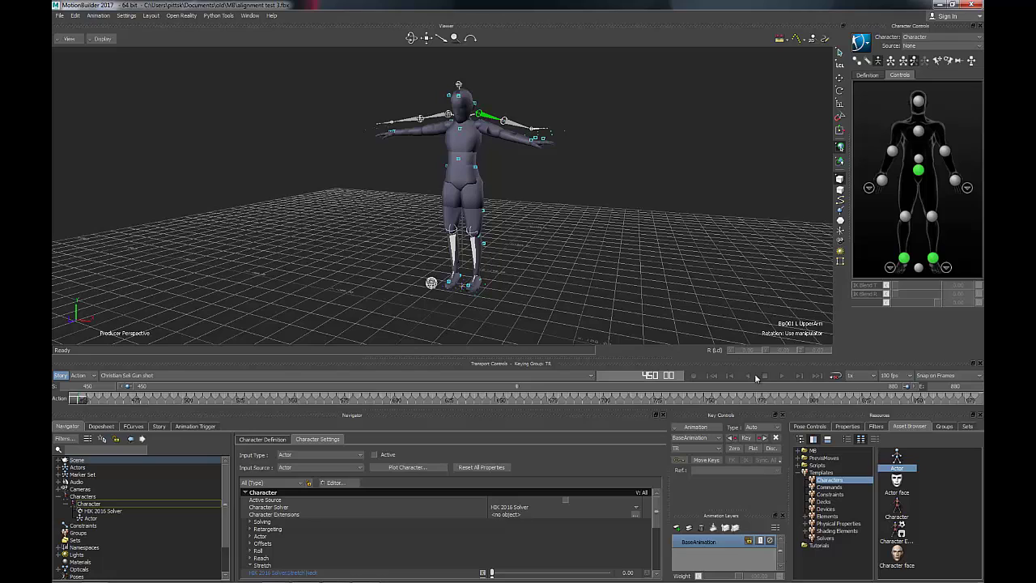
{"action": "left_click", "coordinate": [548, 252]}
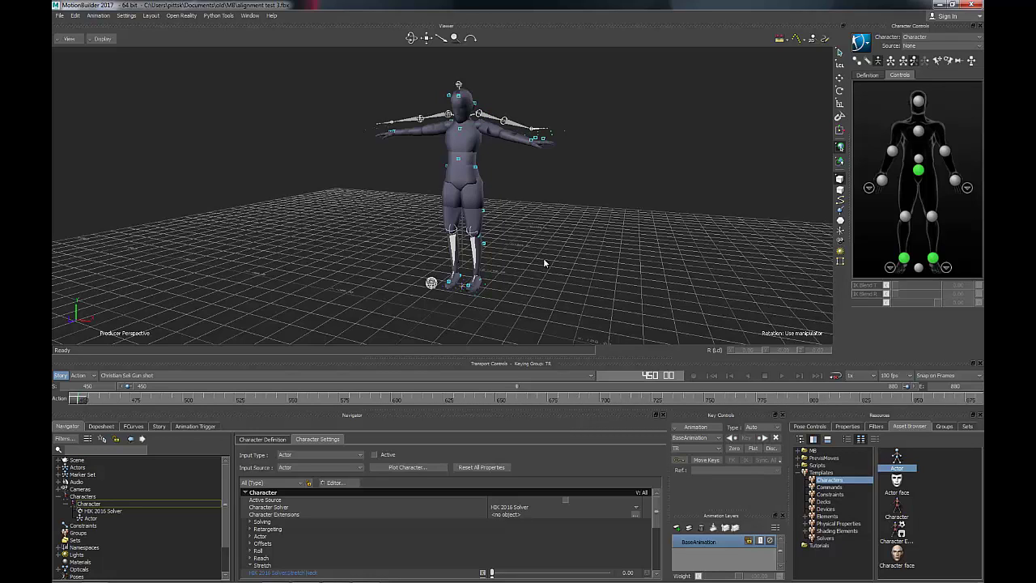
Select the entire Bip001 hierarchy in the scene, including all its branches
{"action": "left_click", "coordinate": [63, 461]}
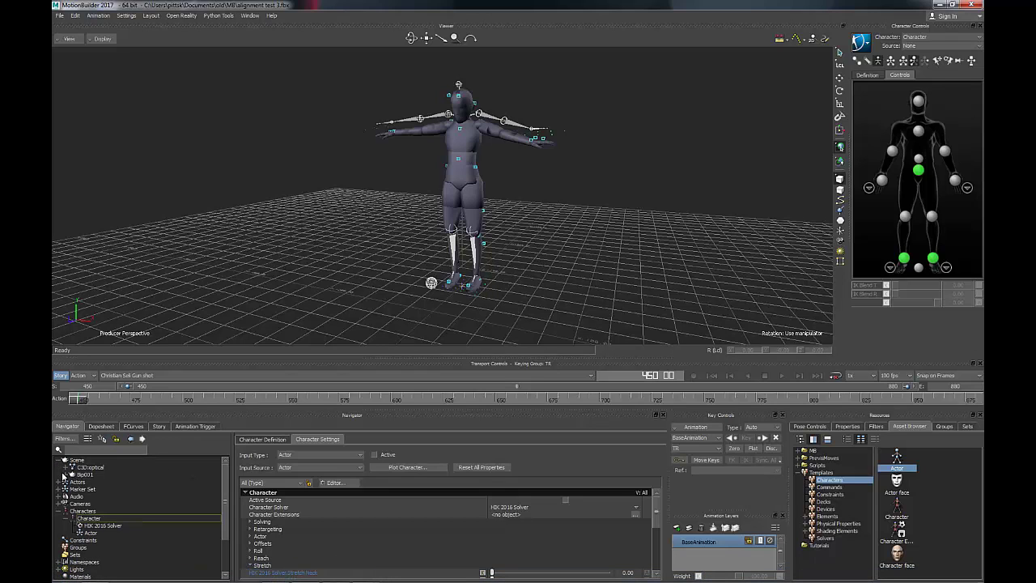
{"action": "left_click", "coordinate": [66, 475]}
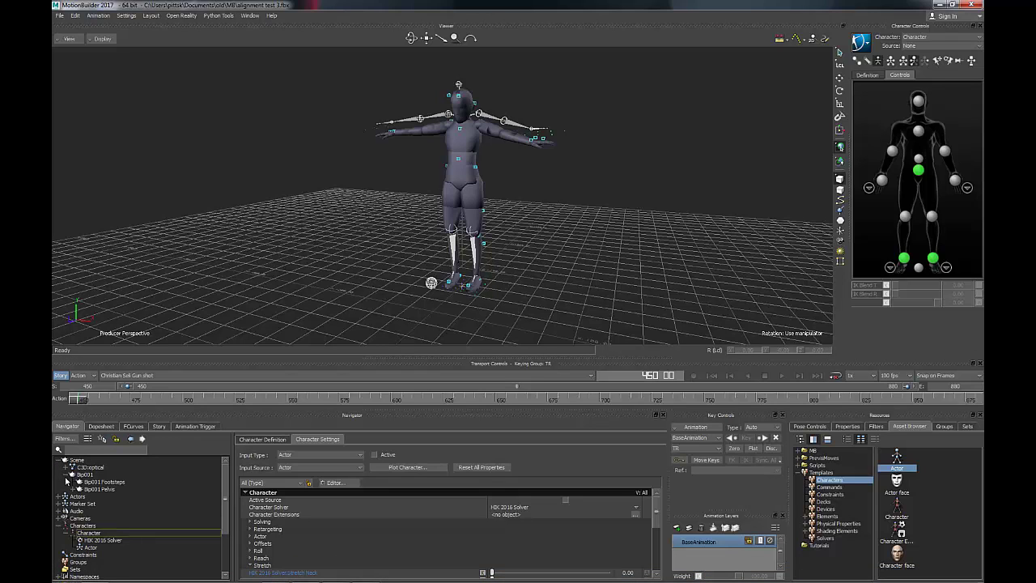
{"action": "left_click", "coordinate": [86, 475]}
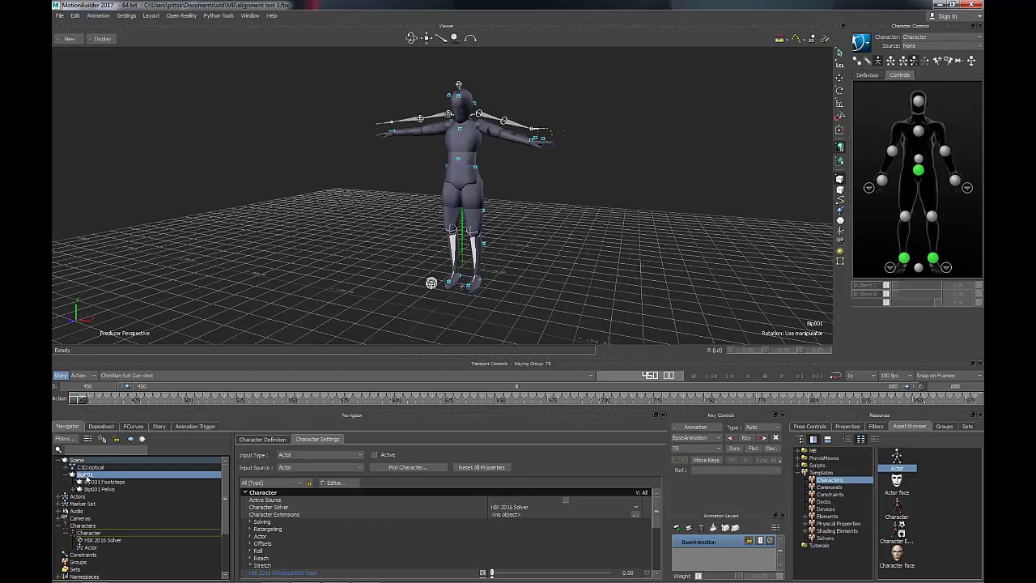
{"action": "right_click", "coordinate": [86, 475]}
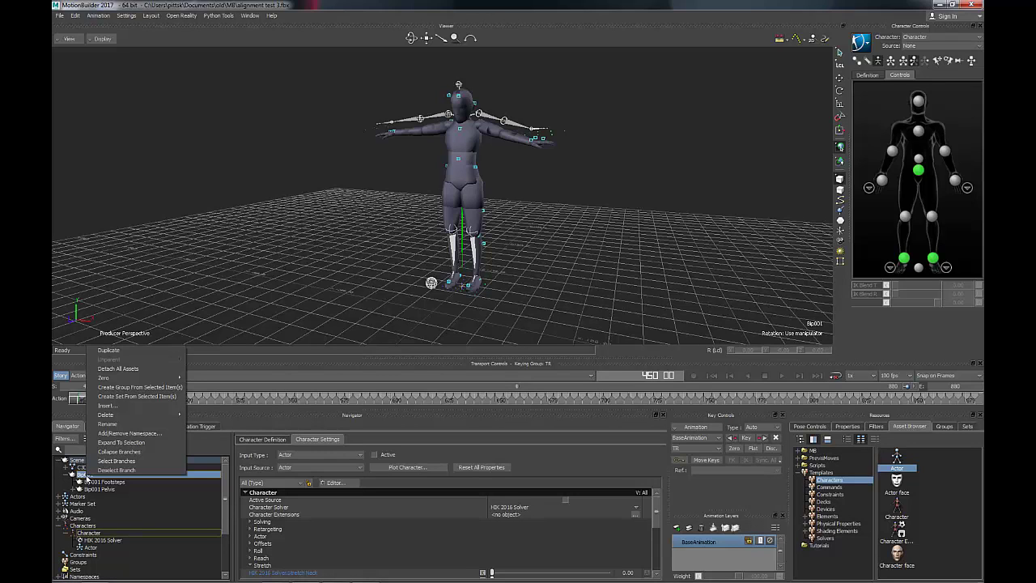
{"action": "left_click", "coordinate": [120, 462]}
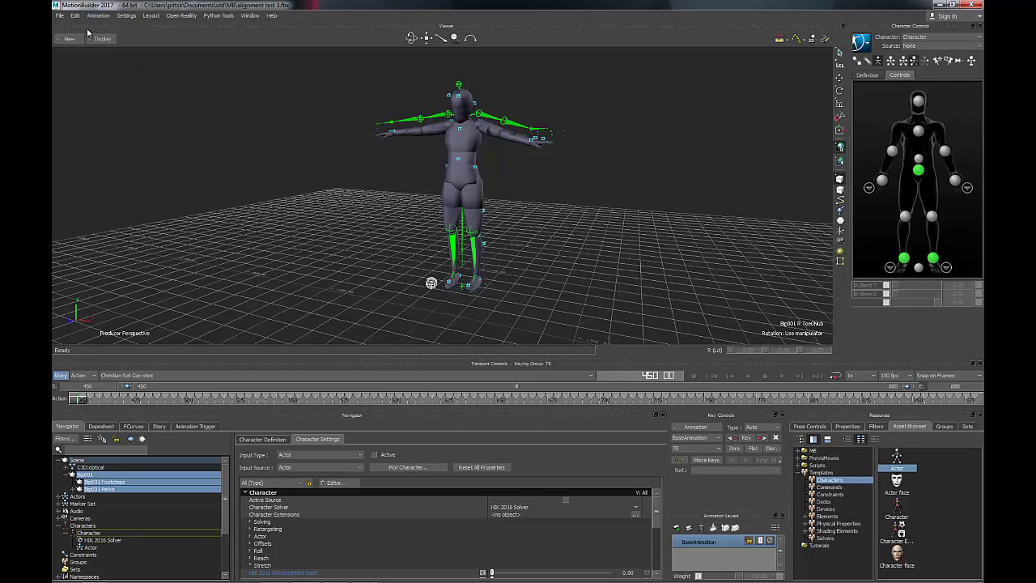
Save the selected skeleton as the binary FBX file "gun shot plotted", excluding Take 001 so only the gun shot take is exported
{"action": "left_click", "coordinate": [59, 15]}
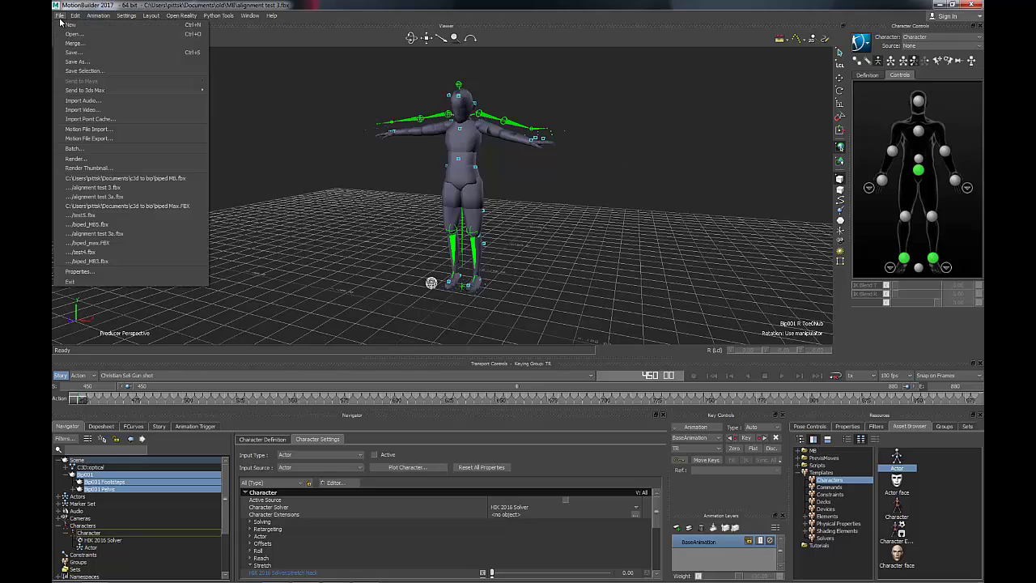
{"action": "left_click", "coordinate": [84, 71]}
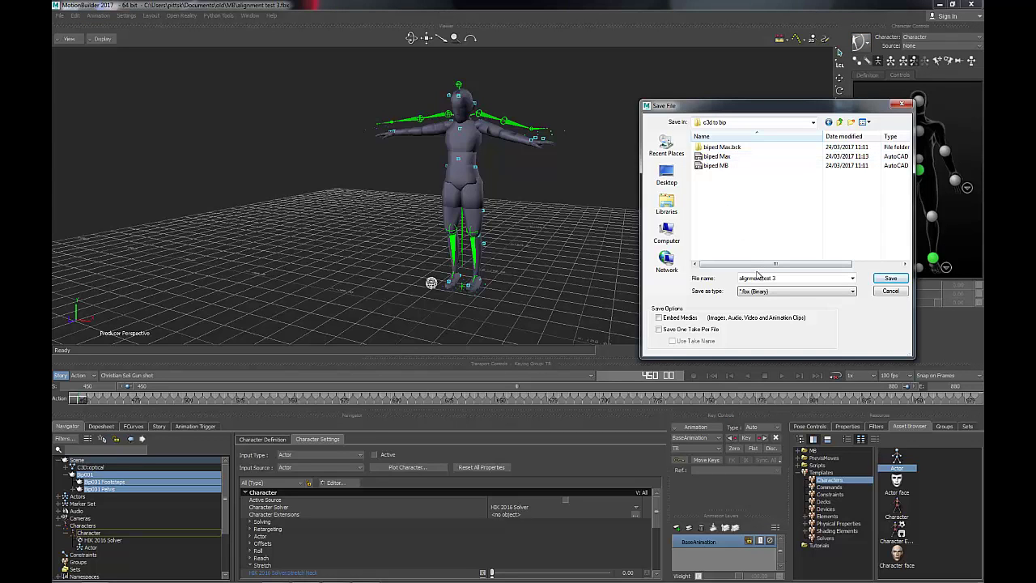
{"action": "left_click_drag", "start_coordinate": [783, 279], "coordinate": [741, 284]}
{"action": "type", "text": "gun shot plotted"}
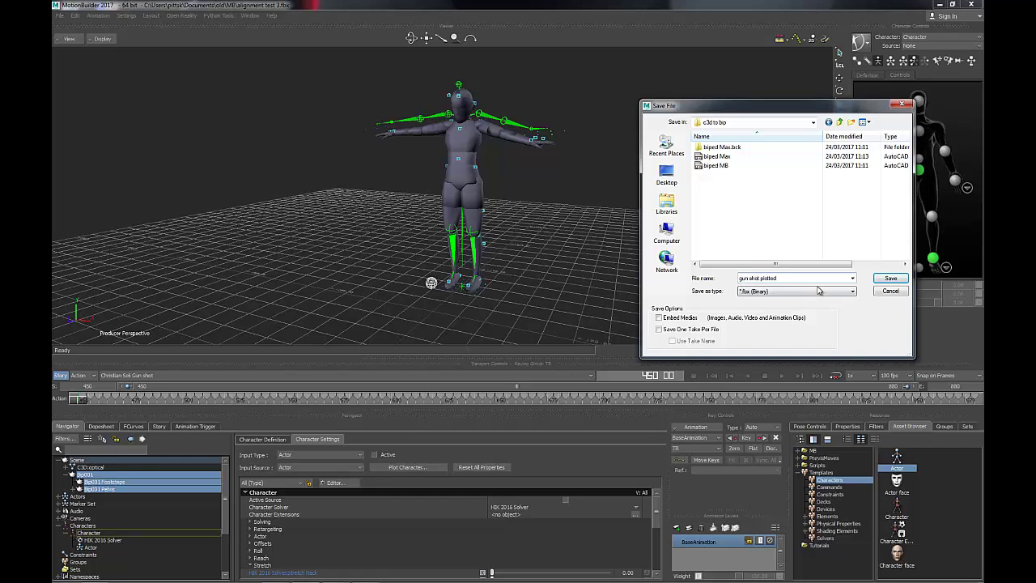
{"action": "left_click", "coordinate": [888, 280]}
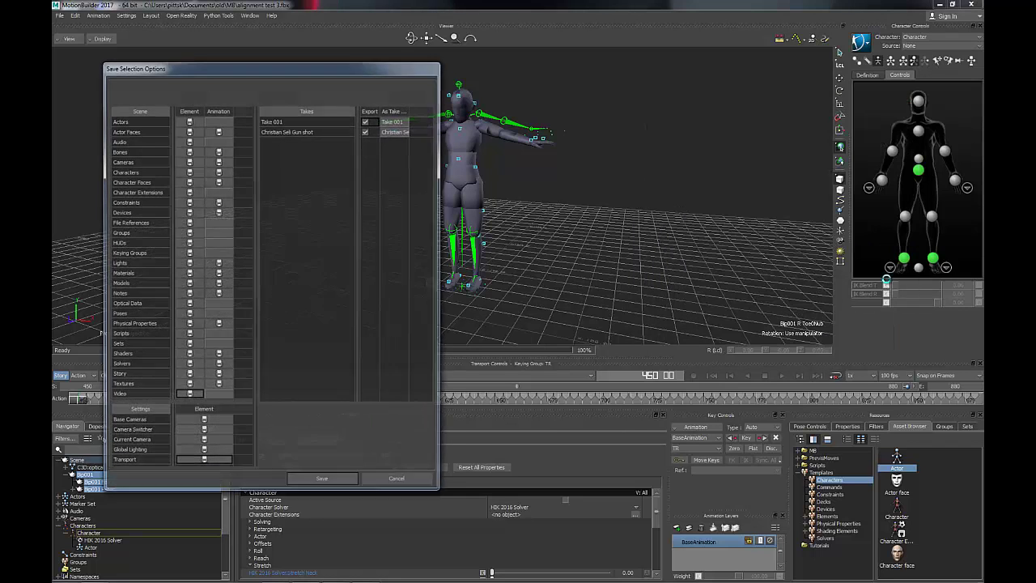
{"action": "left_click", "coordinate": [366, 129]}
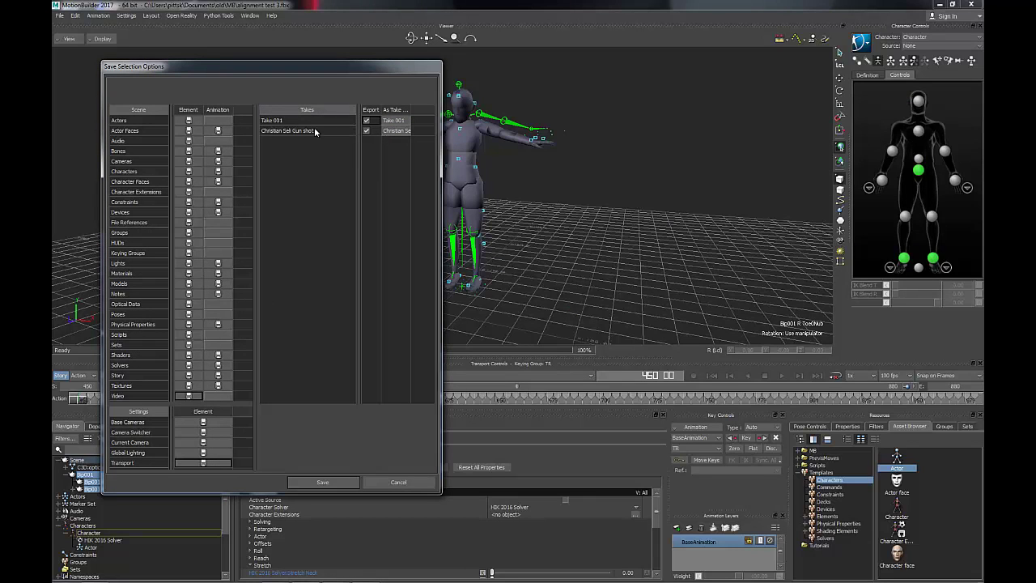
{"action": "left_click", "coordinate": [366, 120]}
{"action": "left_click", "coordinate": [323, 483]}
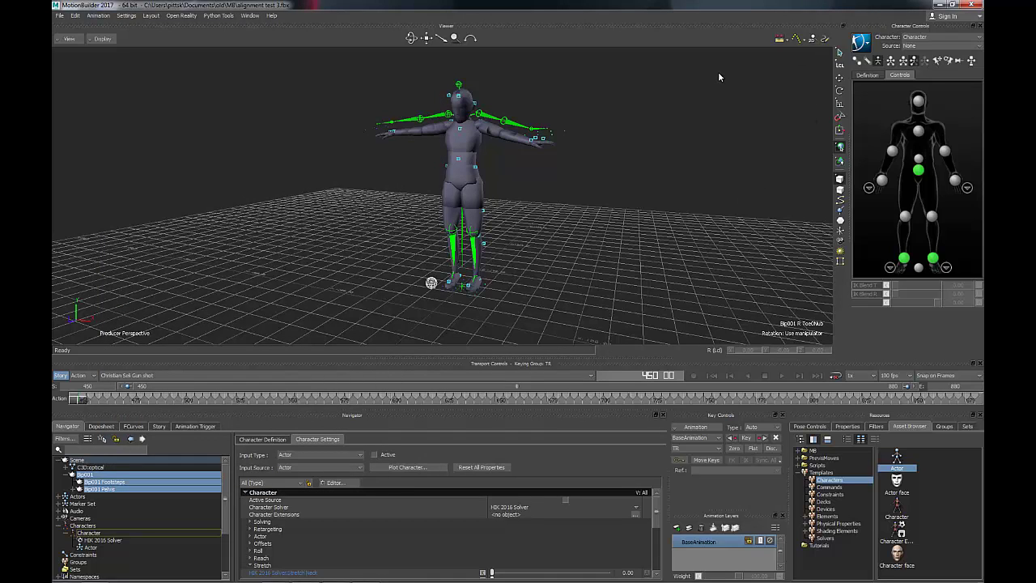
Switch to 3ds Max and import "gun shot plotted" from the c3d to bip folder onto the biped with Add and update animation
{"action": "key", "text": "alt+Tab"}
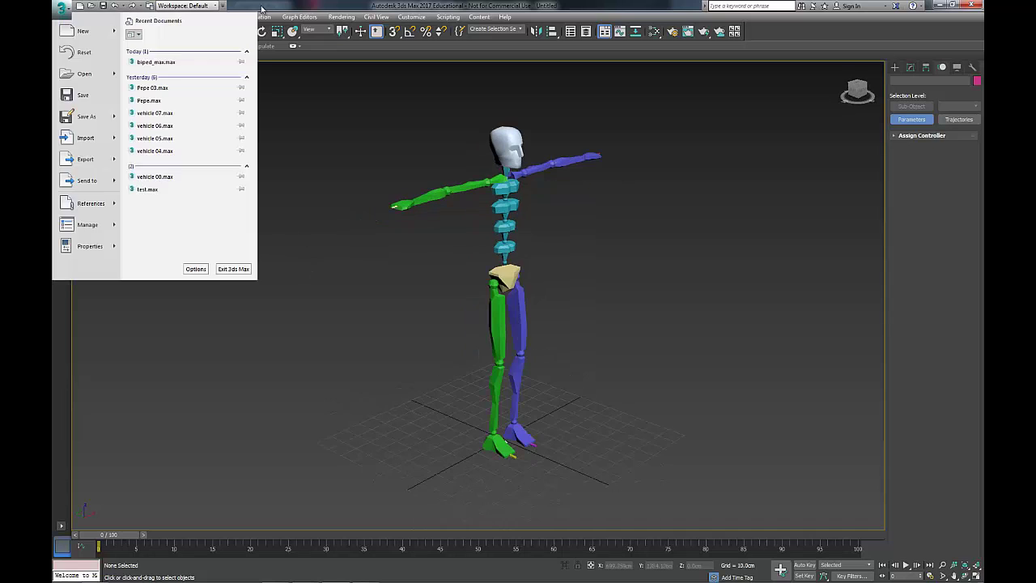
{"action": "left_click", "coordinate": [262, 8]}
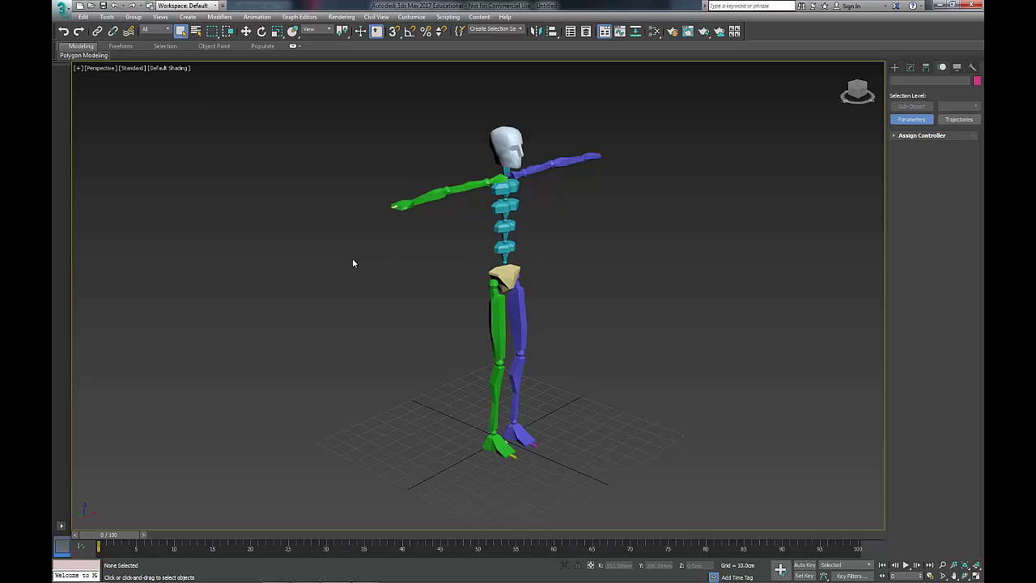
{"action": "left_click", "coordinate": [62, 13]}
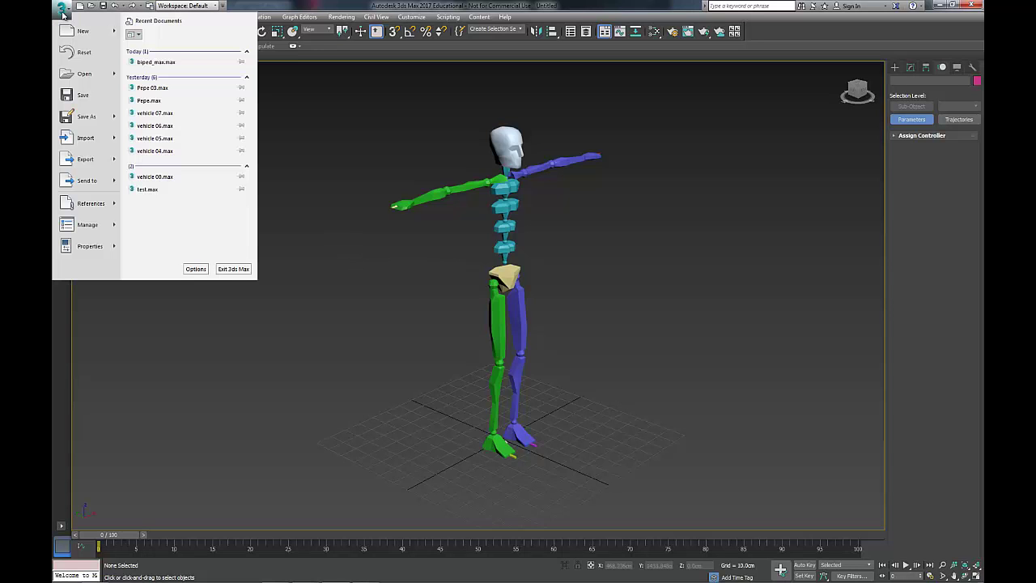
{"action": "left_click", "coordinate": [85, 137]}
{"action": "left_click", "coordinate": [252, 40]}
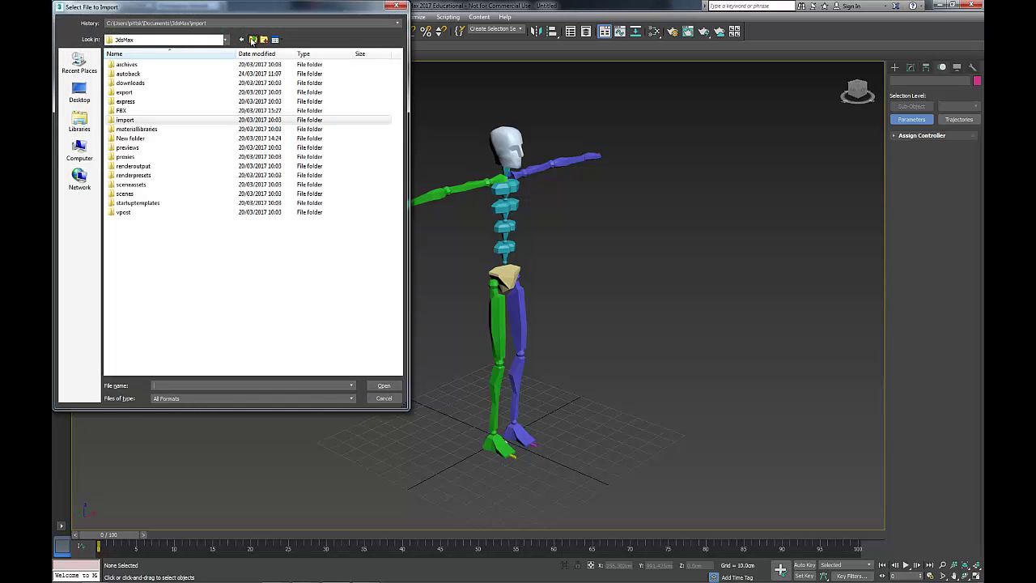
{"action": "left_click", "coordinate": [253, 41]}
{"action": "double_click", "coordinate": [151, 74]}
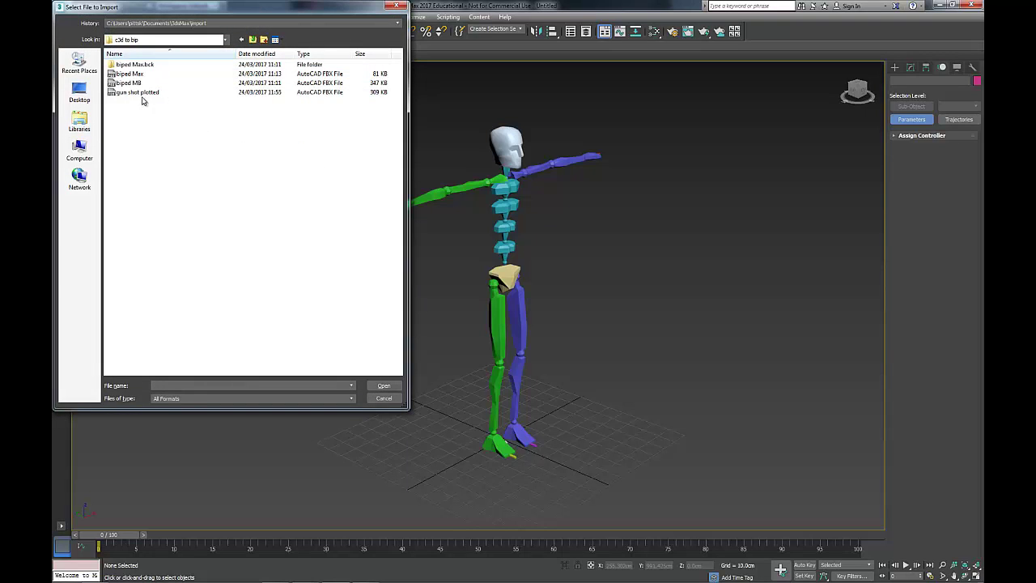
{"action": "left_click", "coordinate": [144, 93]}
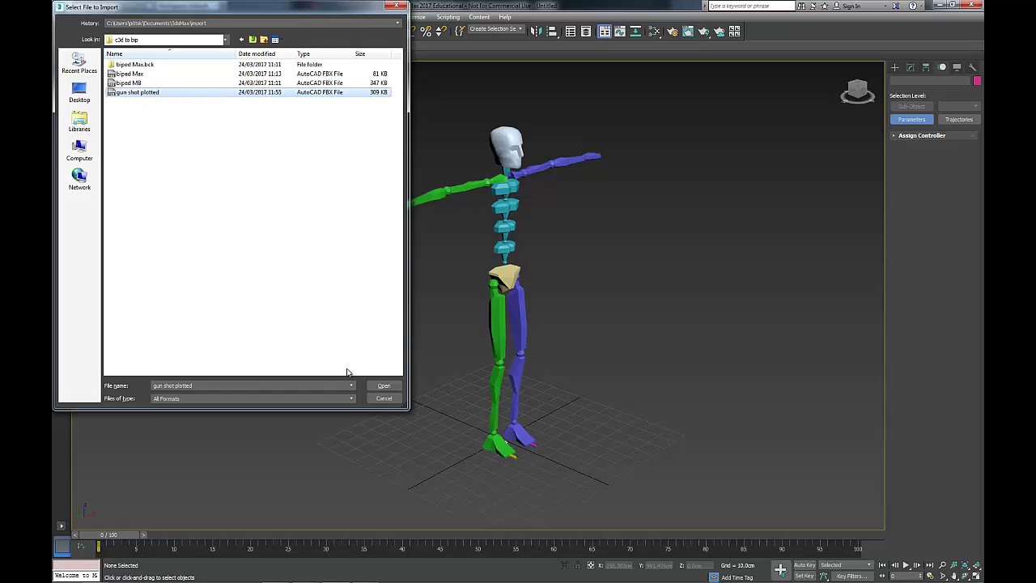
{"action": "left_click", "coordinate": [384, 386]}
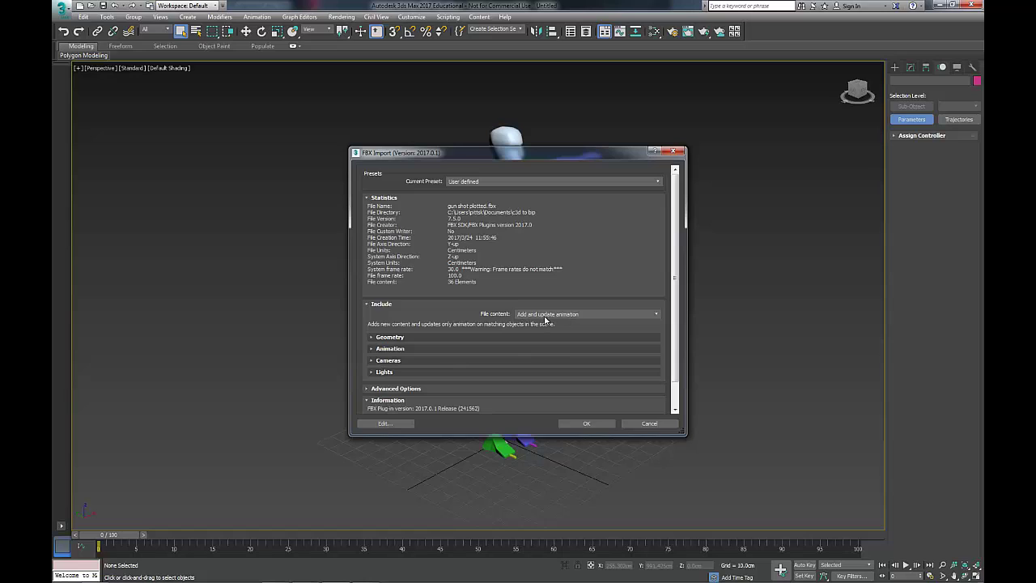
{"action": "left_click", "coordinate": [583, 425]}
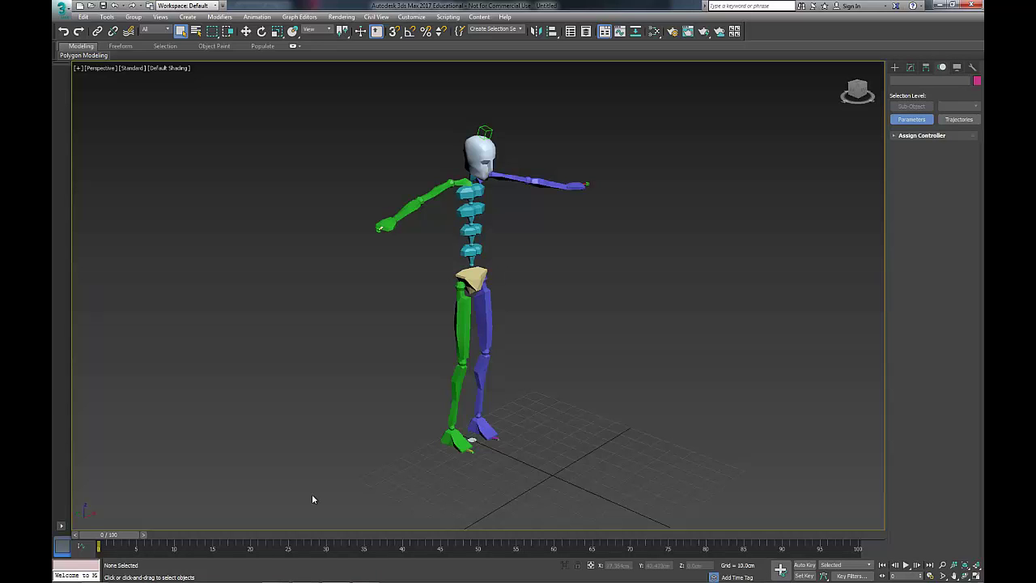
Extend the active time range to end at frame 285 and scrub through the imported biped animation
{"action": "left_click_drag", "start_coordinate": [124, 537], "coordinate": [733, 554]}
{"action": "right_click_drag", "start_coordinate": [823, 548], "coordinate": [279, 556], "text": "ctrl+alt"}
{"action": "left_click_drag", "start_coordinate": [321, 541], "coordinate": [506, 561]}
Select the whole biped, show the selection range in the track bar, and shift all its keys to start at frame 0
{"action": "left_click_drag", "start_coordinate": [643, 482], "coordinate": [287, 121]}
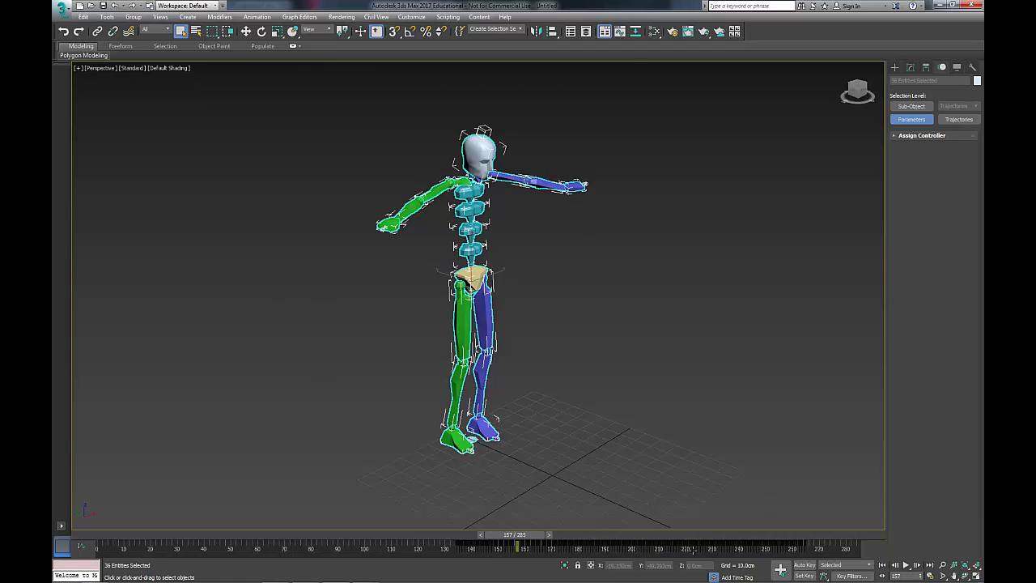
{"action": "right_click", "coordinate": [815, 550]}
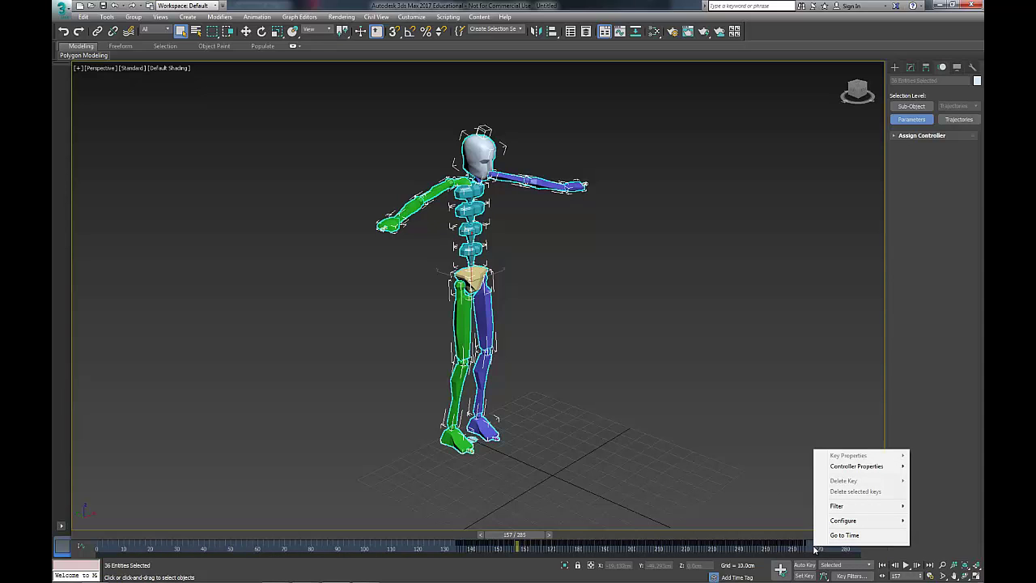
{"action": "mouse_move", "coordinate": [838, 523]}
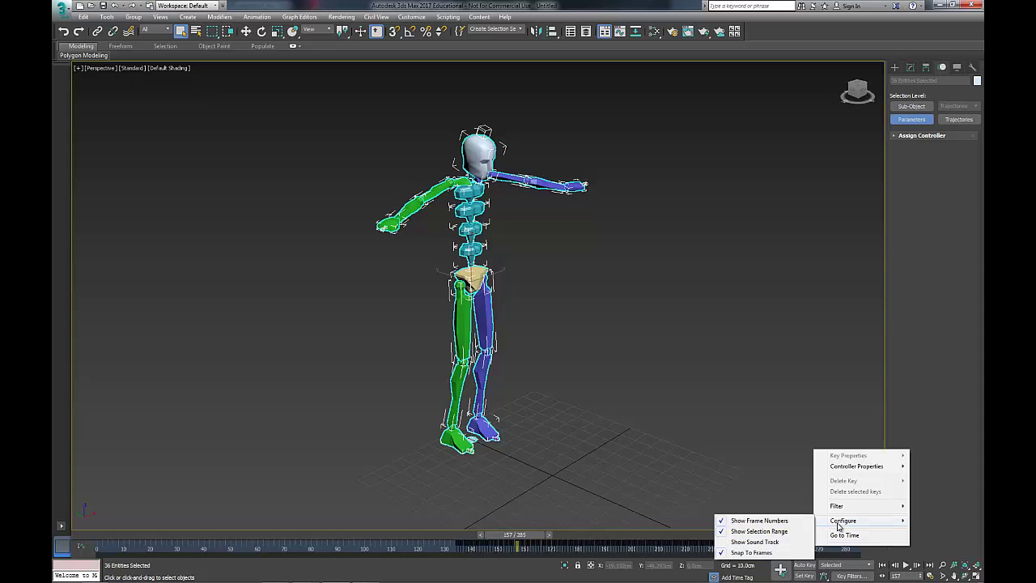
{"action": "left_click", "coordinate": [761, 532]}
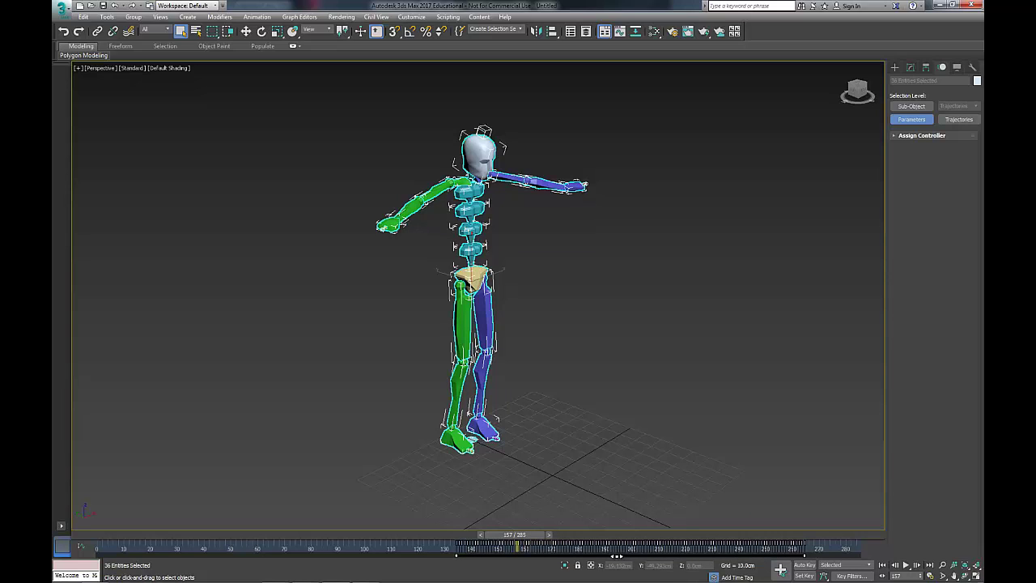
{"action": "left_click_drag", "start_coordinate": [610, 556], "coordinate": [251, 581]}
Go to the last biped key at frame 130 and set the animation end time to 130
{"action": "left_click_drag", "start_coordinate": [531, 536], "coordinate": [465, 544]}
{"action": "key", "text": "comma"}
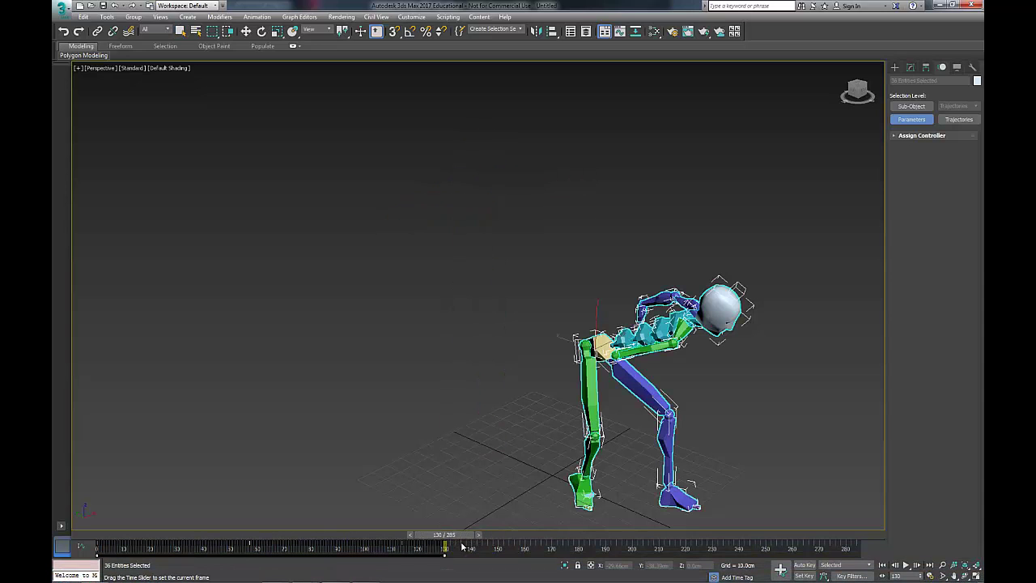
{"action": "left_click", "coordinate": [929, 576]}
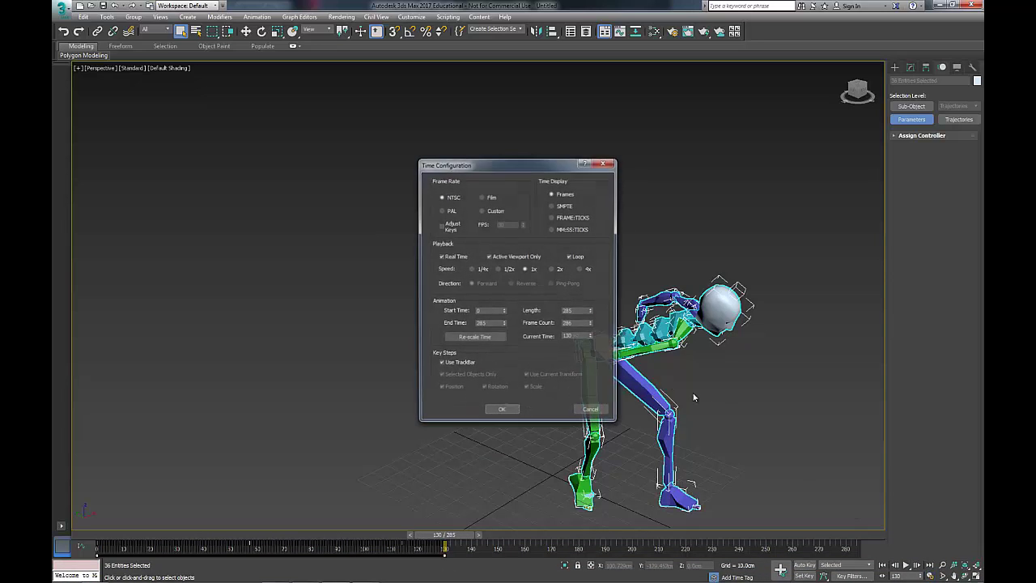
{"action": "double_click", "coordinate": [484, 323]}
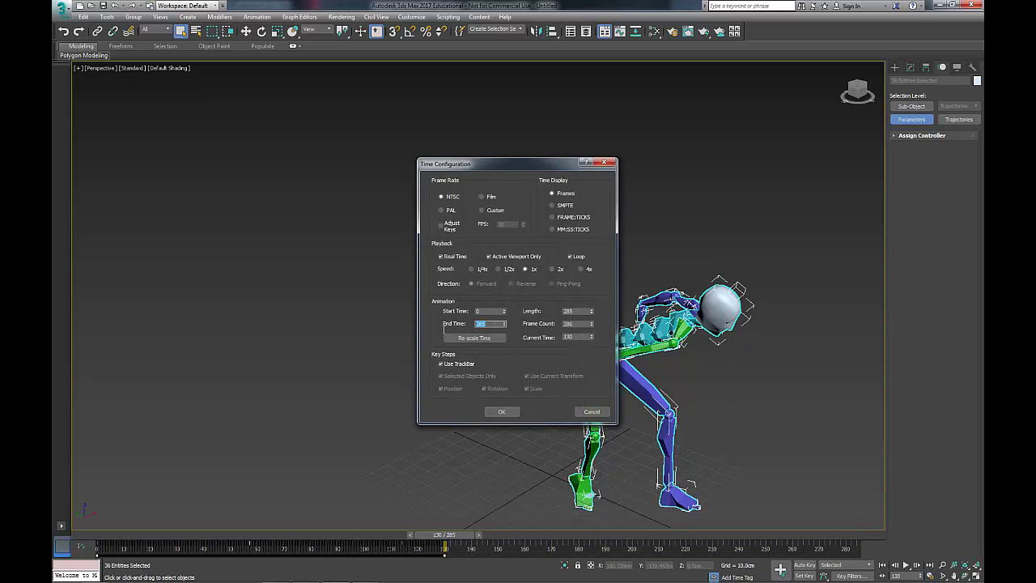
{"action": "type", "text": "130"}
{"action": "key", "text": "Return"}
{"action": "left_click", "coordinate": [502, 411]}
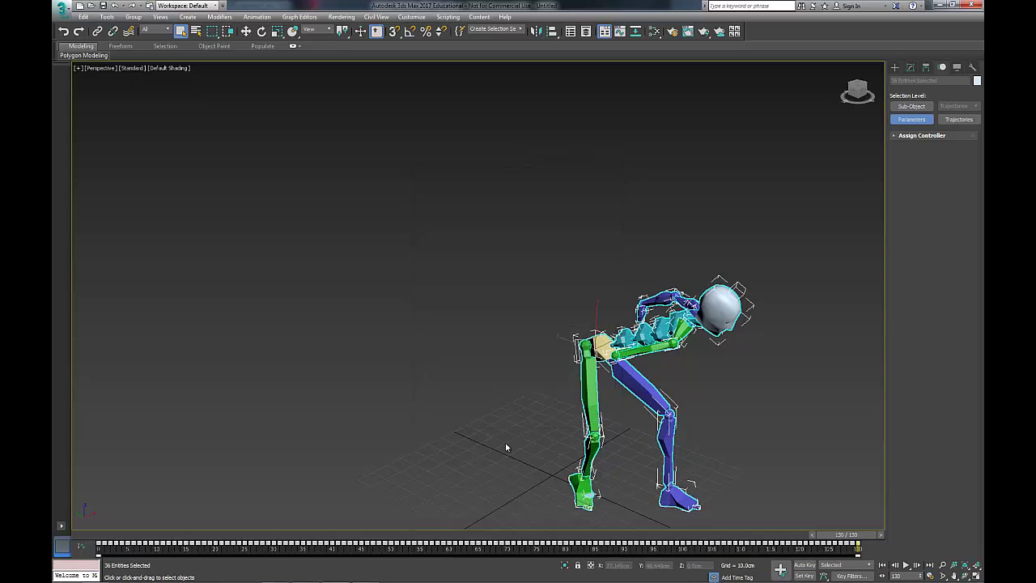
Select only the animated biped's pelvis and save its motion as the BIP file "gun shot" in the c3d to bip folder
{"action": "left_click", "coordinate": [389, 447]}
{"action": "left_click", "coordinate": [600, 348]}
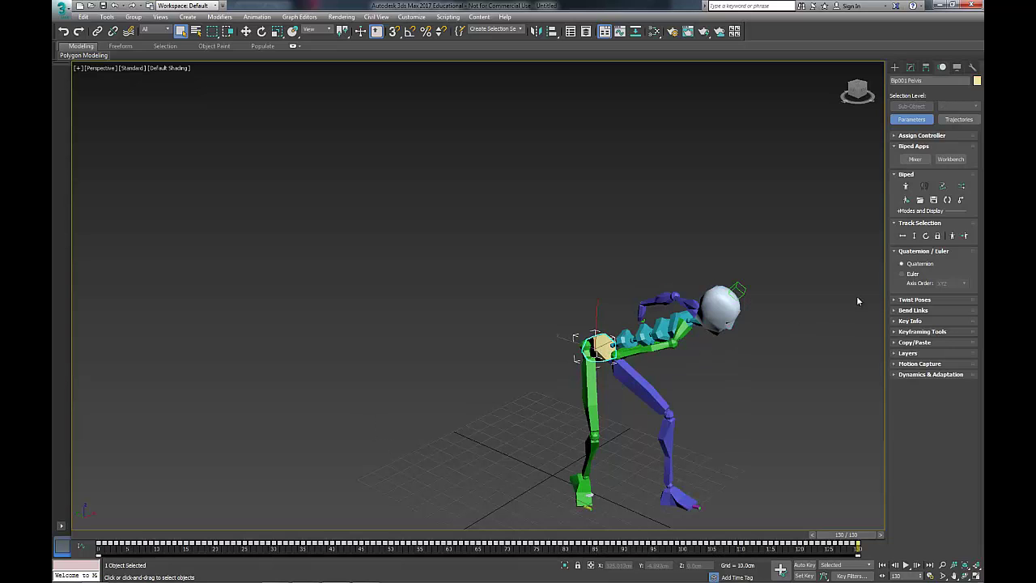
{"action": "left_click", "coordinate": [933, 201]}
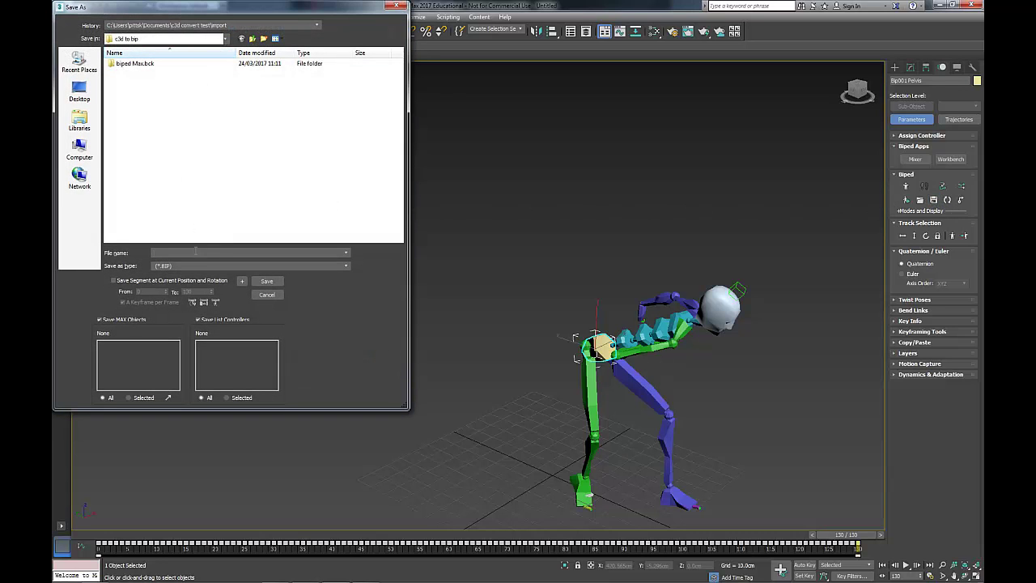
{"action": "type", "text": "gun sh"}
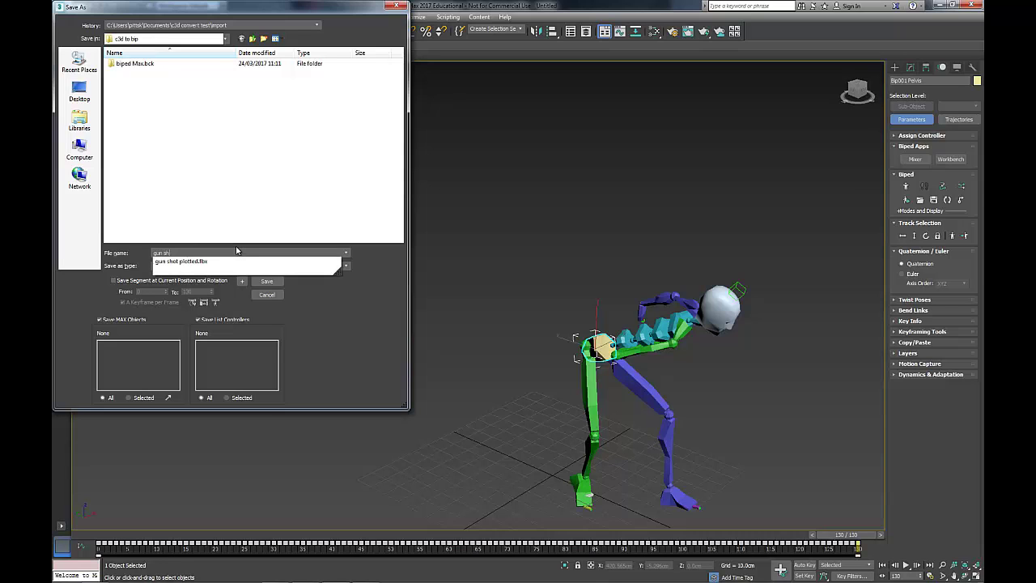
{"action": "type", "text": "ot"}
{"action": "left_click", "coordinate": [368, 325]}
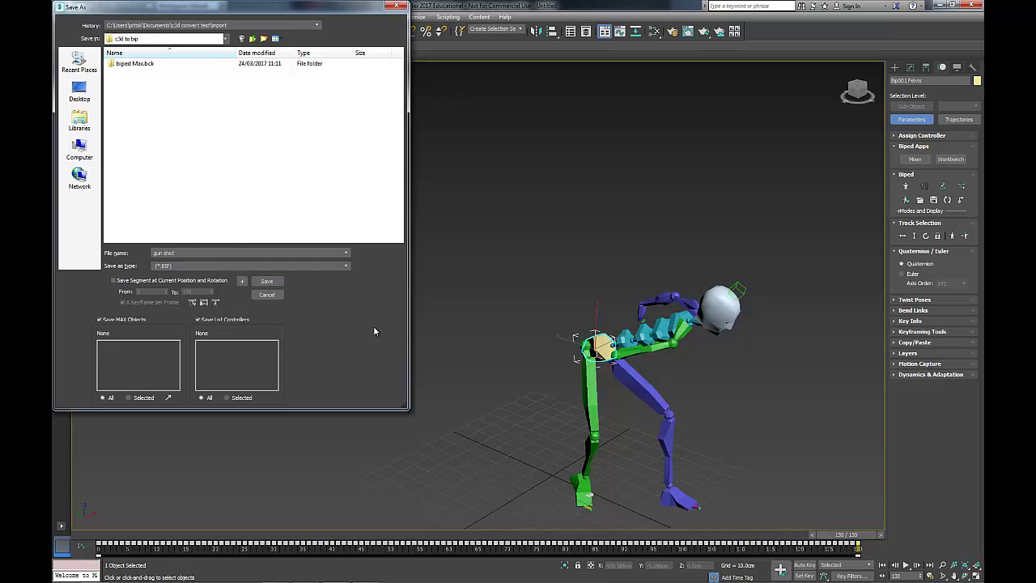
{"action": "left_click", "coordinate": [272, 282]}
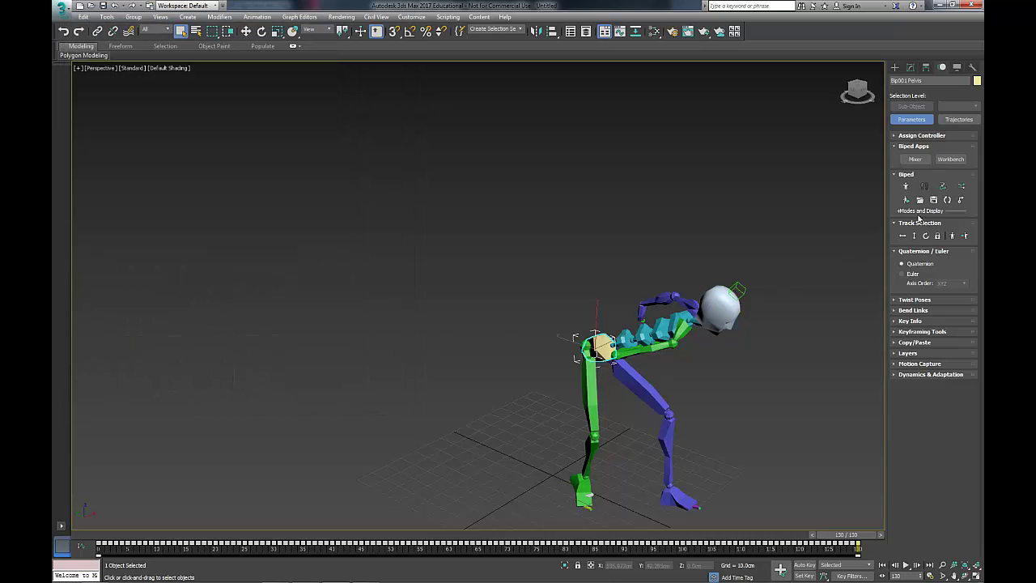
Create a second, slightly smaller standing biped on the grid beside the animated one
{"action": "left_click", "coordinate": [894, 67]}
{"action": "left_click", "coordinate": [965, 82]}
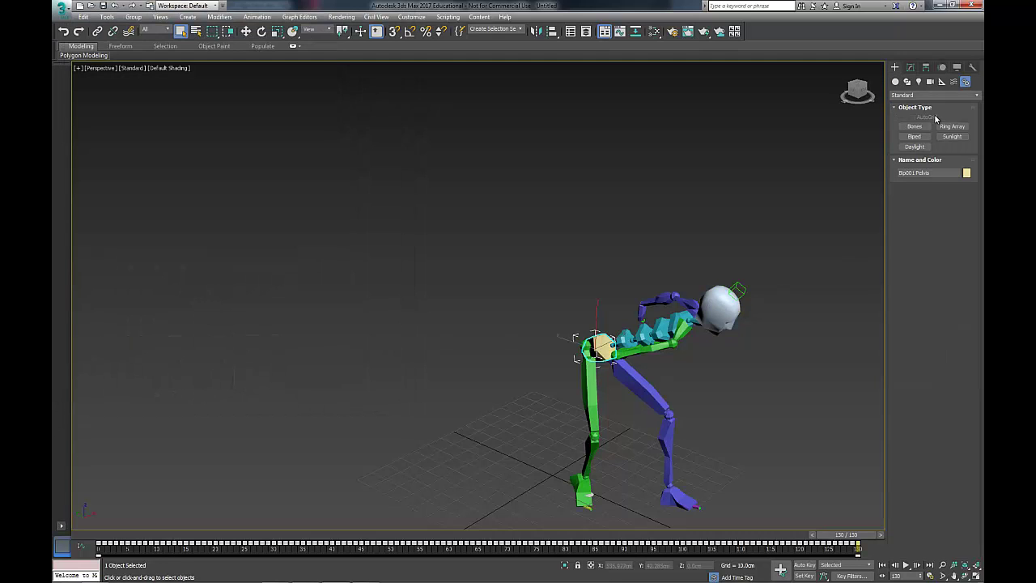
{"action": "left_click", "coordinate": [918, 137]}
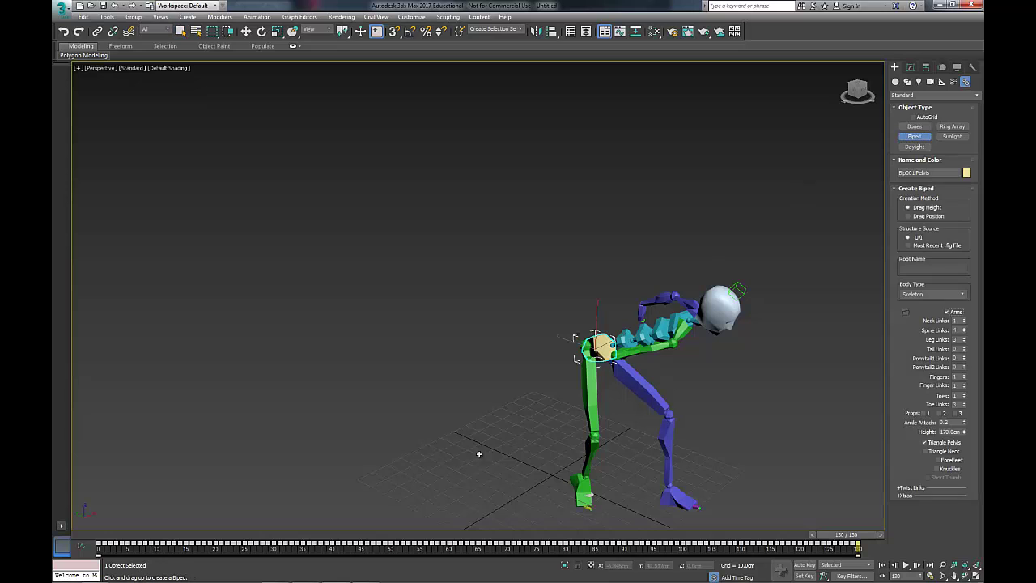
{"action": "left_click_drag", "start_coordinate": [478, 451], "coordinate": [573, 153]}
{"action": "right_click", "coordinate": [572, 153]}
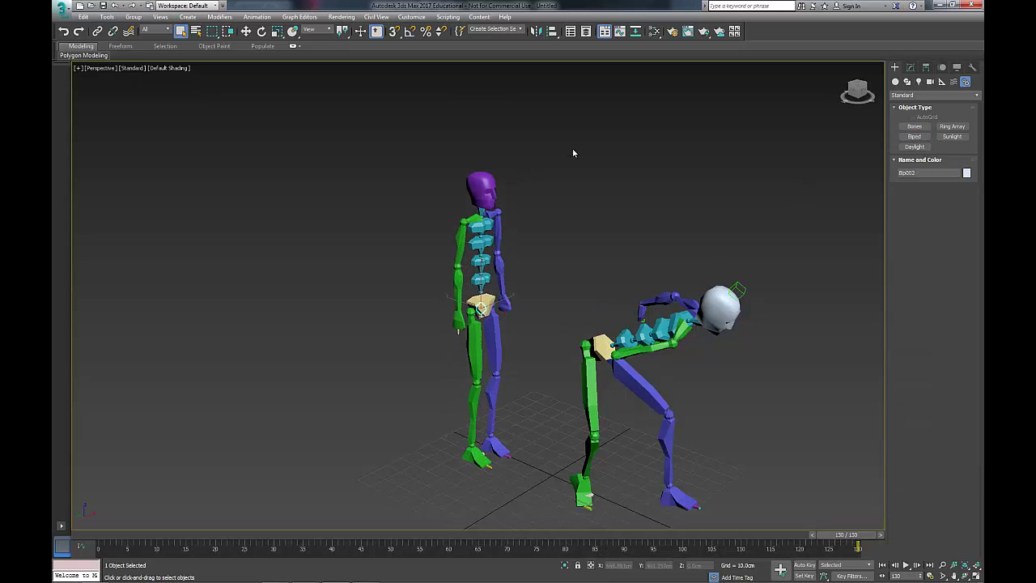
Load the "gun shot" BIP file onto the new biped and scrub the timeline to check its motion
{"action": "left_click", "coordinate": [943, 68]}
{"action": "left_click", "coordinate": [919, 200]}
{"action": "left_click", "coordinate": [127, 73]}
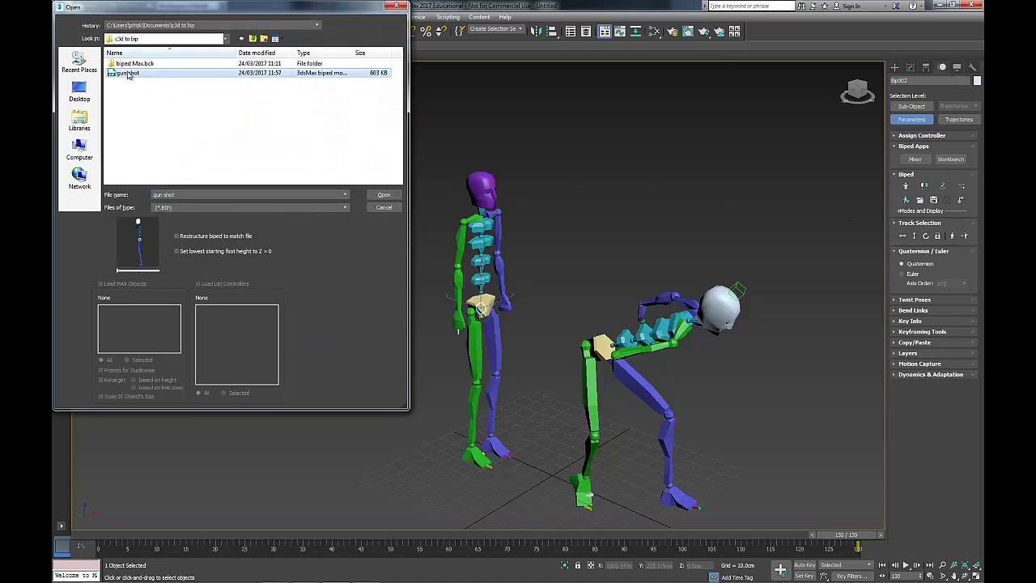
{"action": "left_click", "coordinate": [384, 195]}
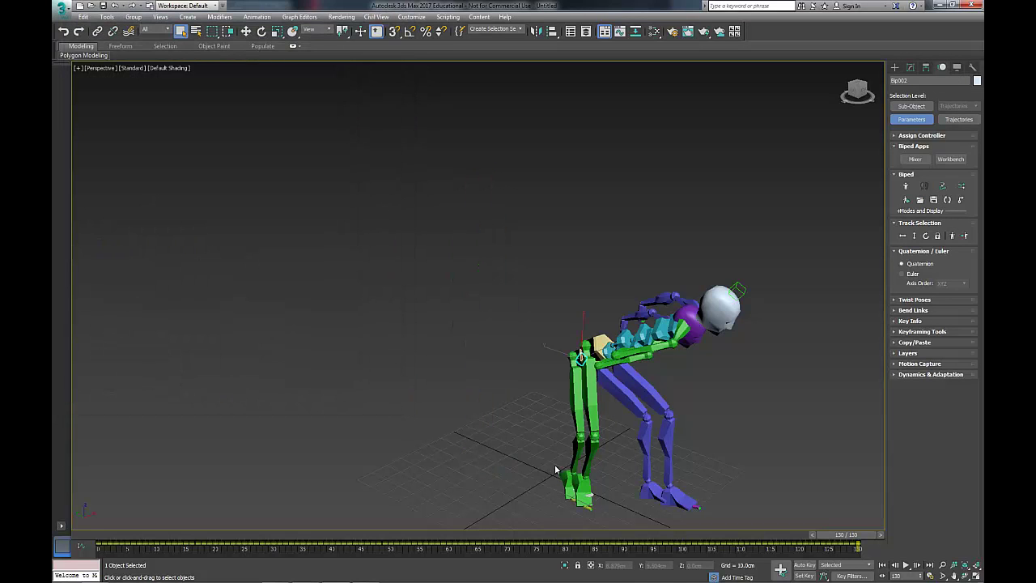
{"action": "left_click_drag", "start_coordinate": [850, 535], "coordinate": [876, 534]}
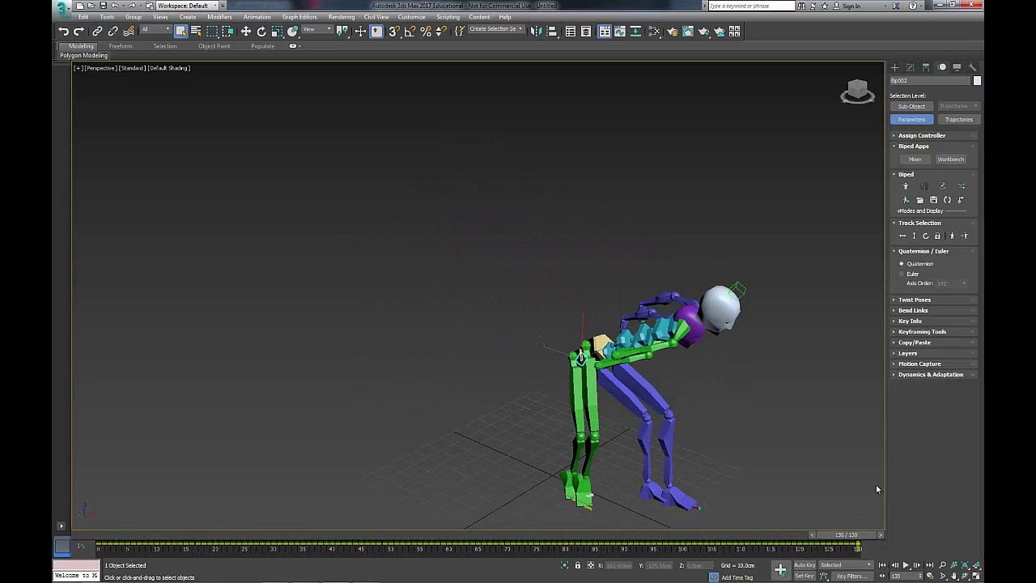